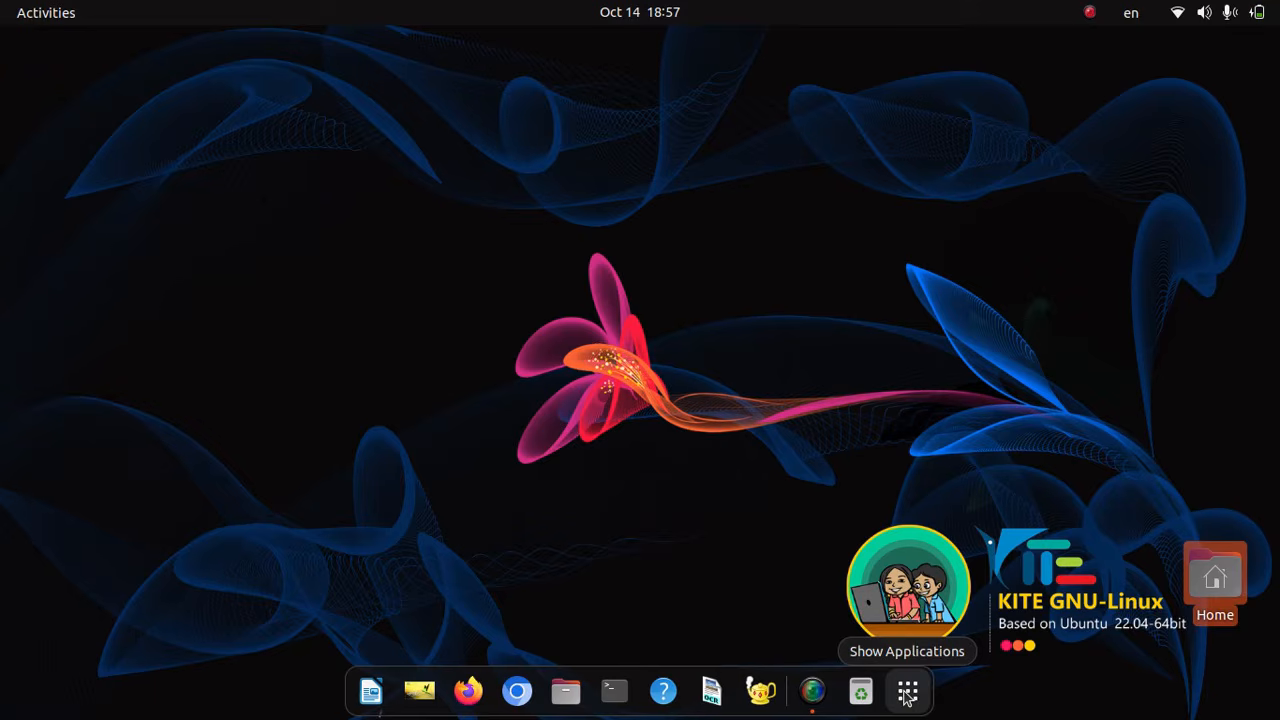
Find Inkscape among the installed applications, launch it and start a new blank document
{"action": "left_click", "coordinate": [907, 692]}
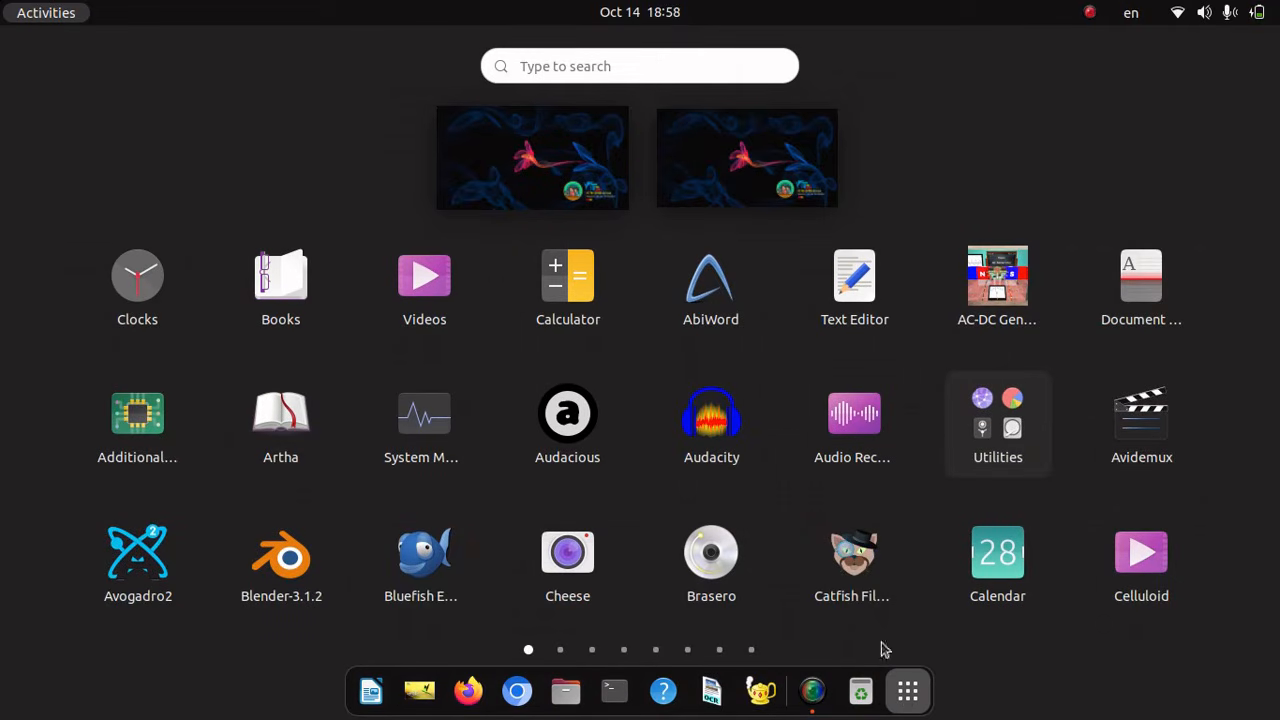
{"action": "left_click", "coordinate": [530, 68]}
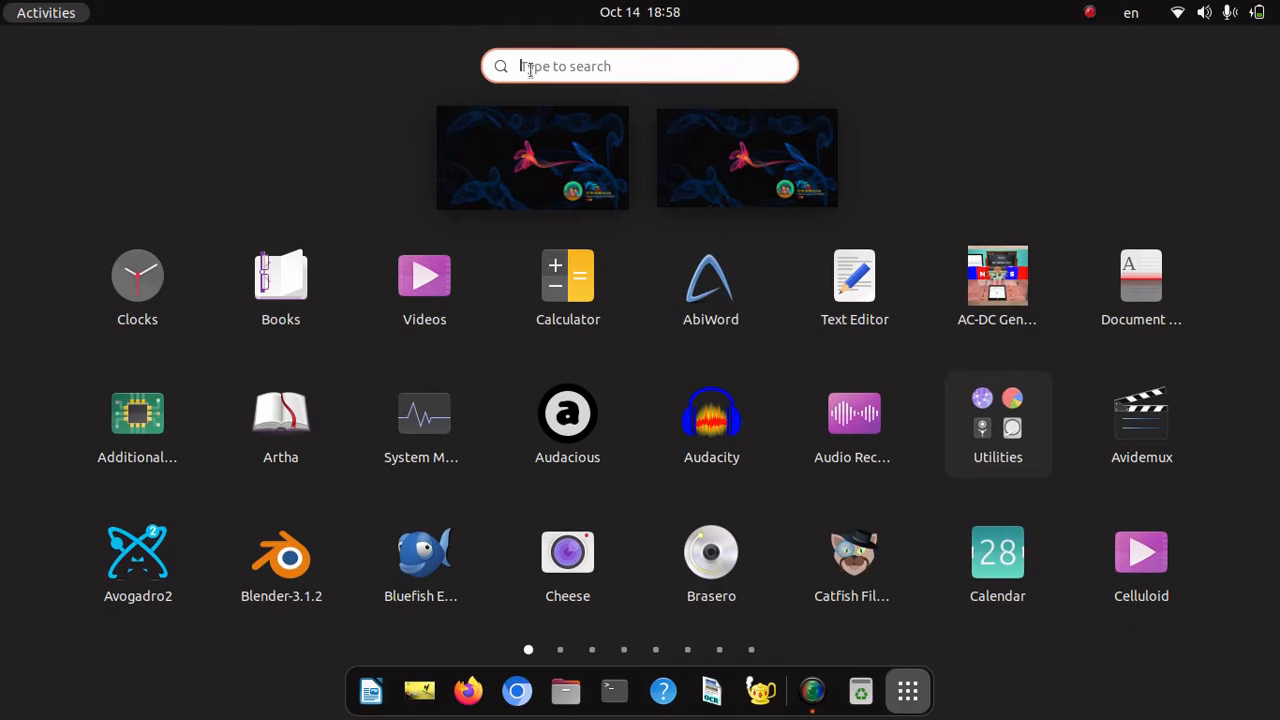
{"action": "type", "text": "In"}
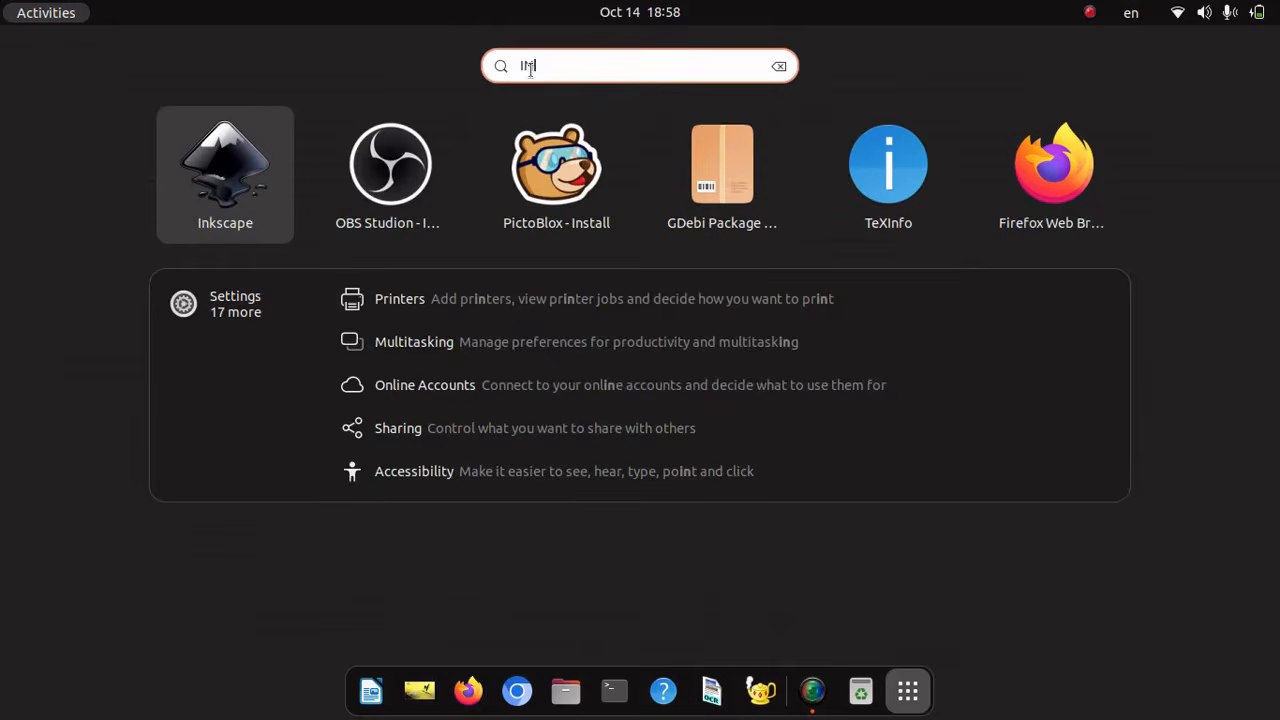
{"action": "type", "text": "k"}
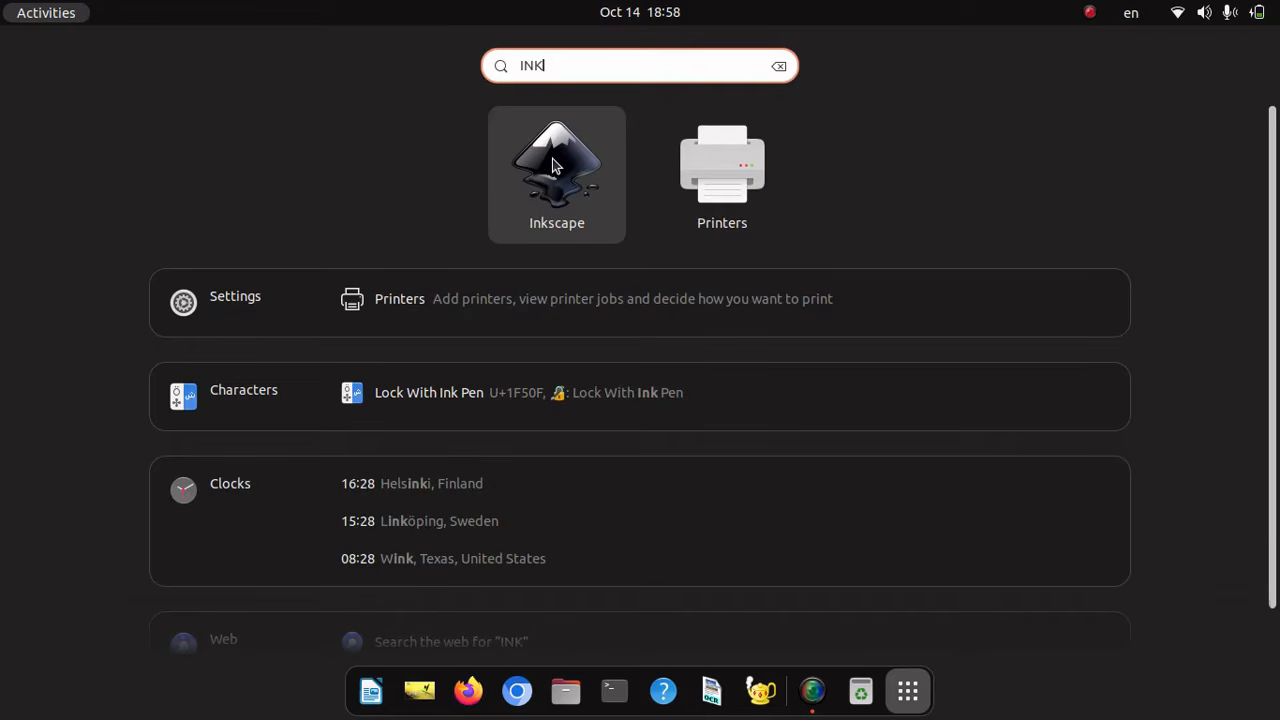
{"action": "left_click", "coordinate": [557, 193]}
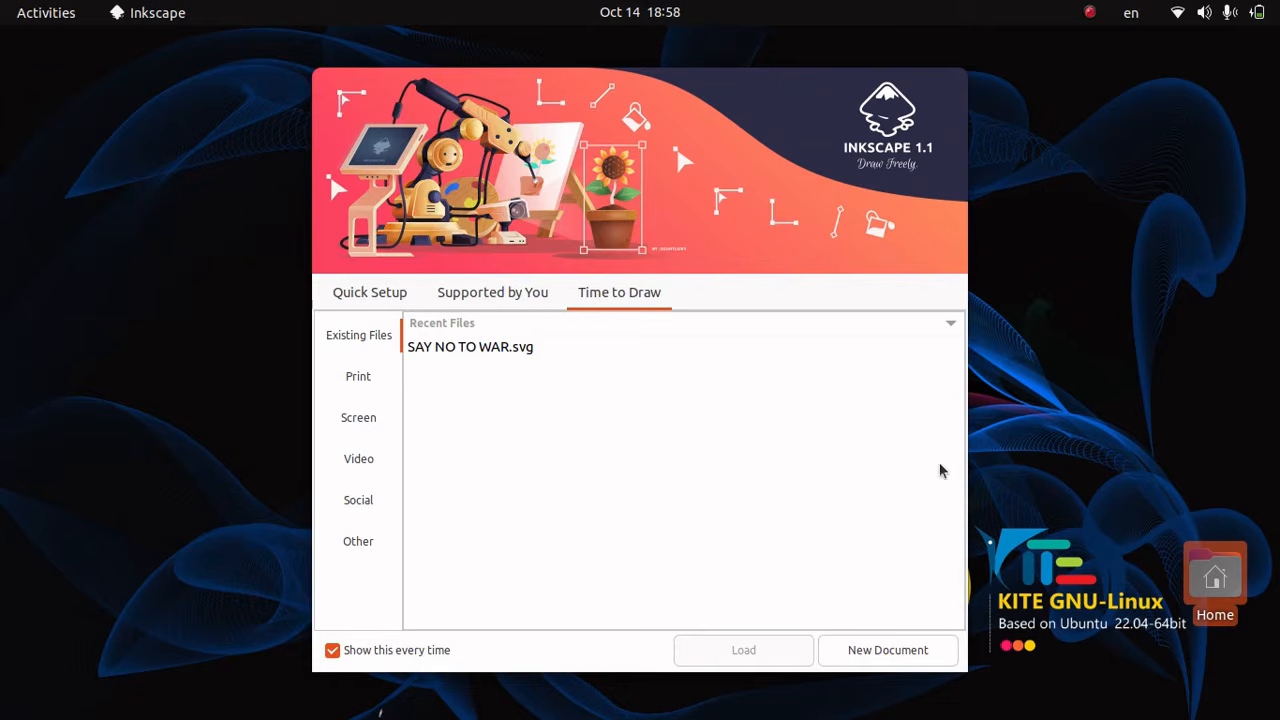
{"action": "left_click", "coordinate": [887, 650]}
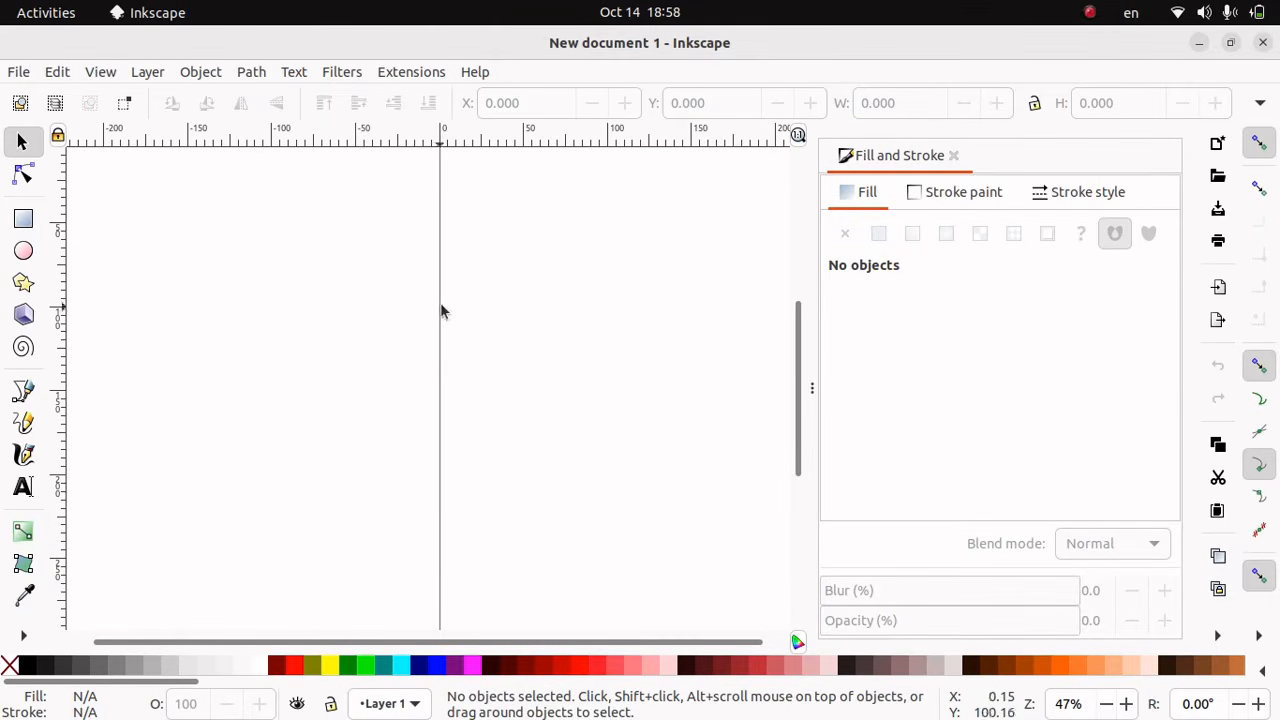
Close the Fill and Stroke dialog and open the Document Properties with the page size settings
{"action": "left_click_drag", "start_coordinate": [528, 643], "coordinate": [616, 646]}
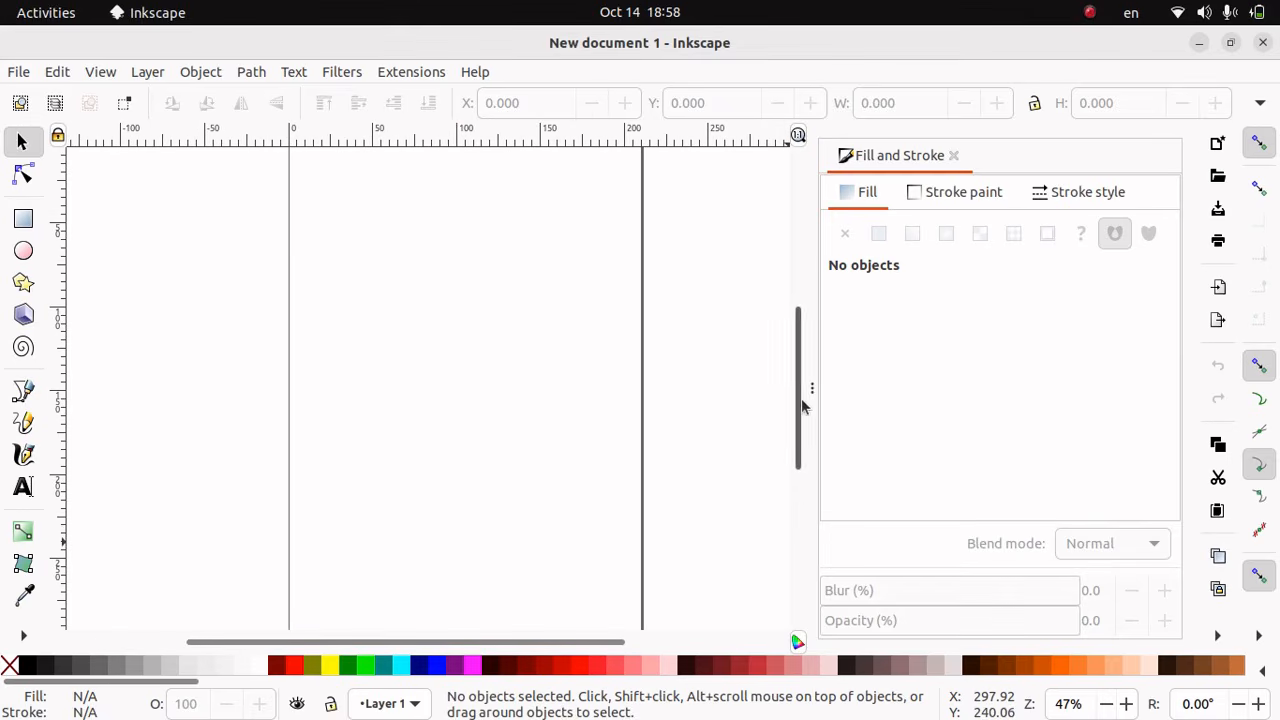
{"action": "left_click_drag", "start_coordinate": [803, 405], "coordinate": [802, 380]}
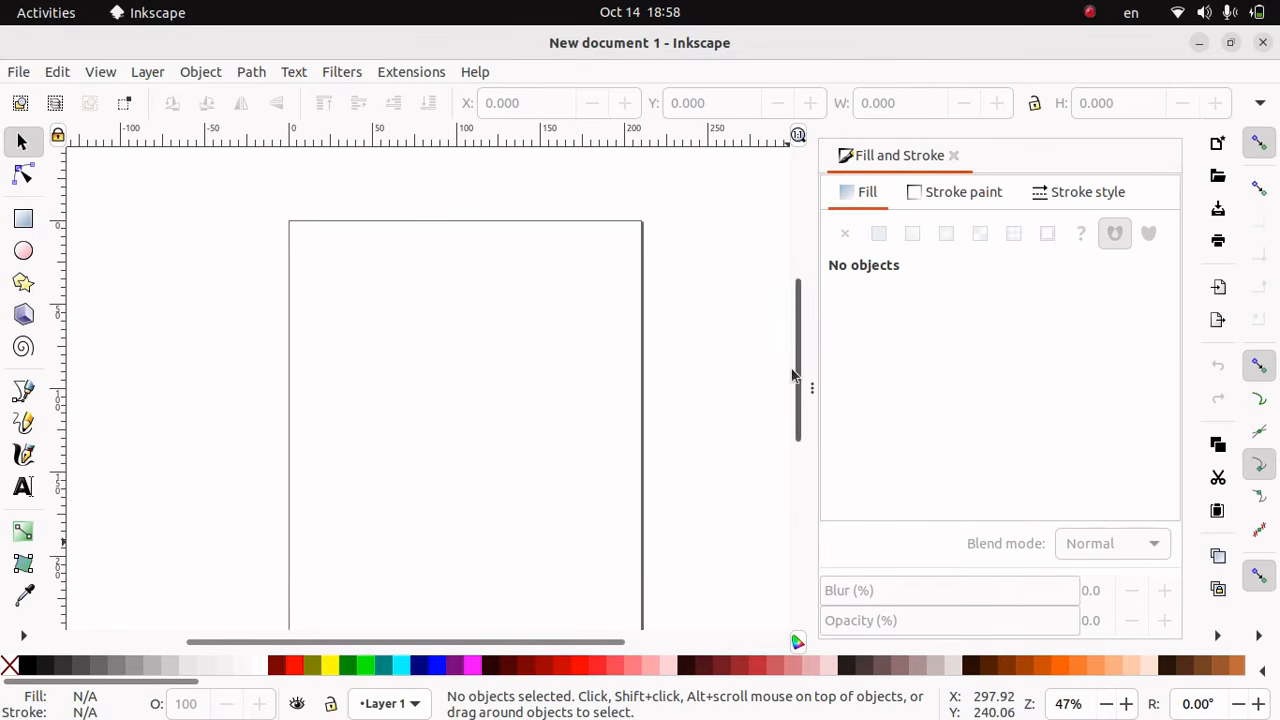
{"action": "left_click", "coordinate": [954, 155]}
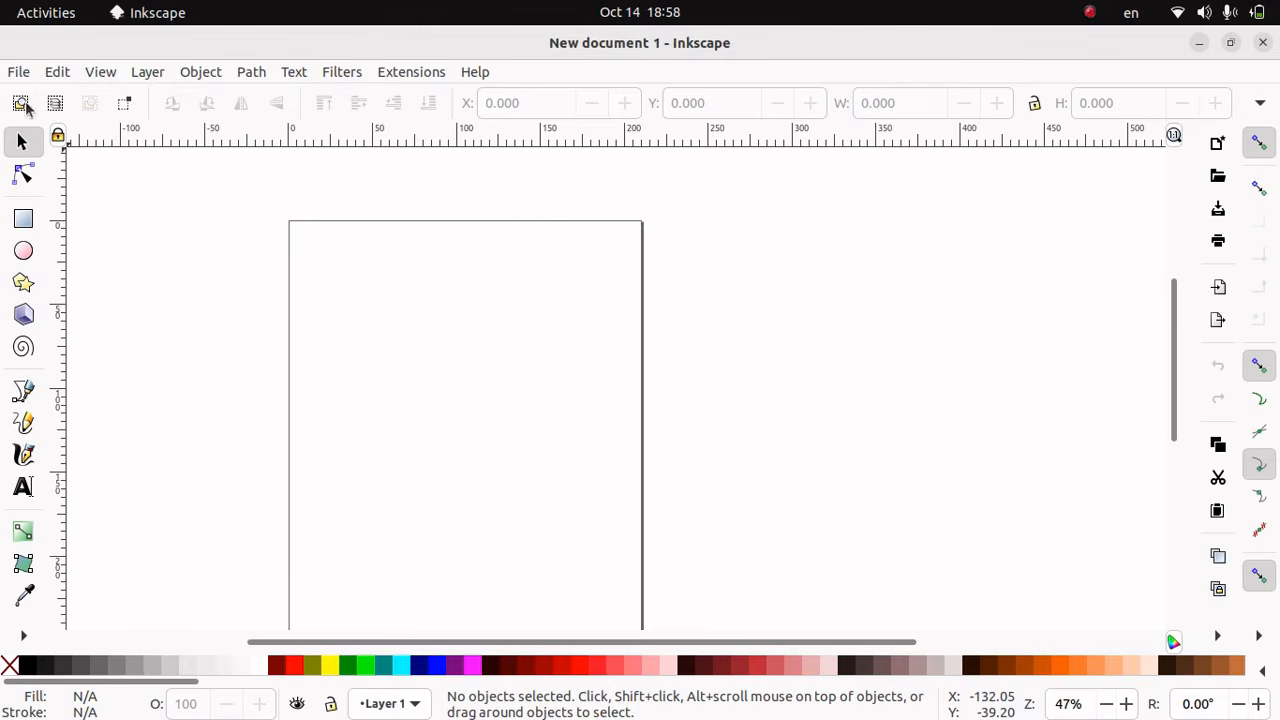
{"action": "left_click", "coordinate": [19, 74]}
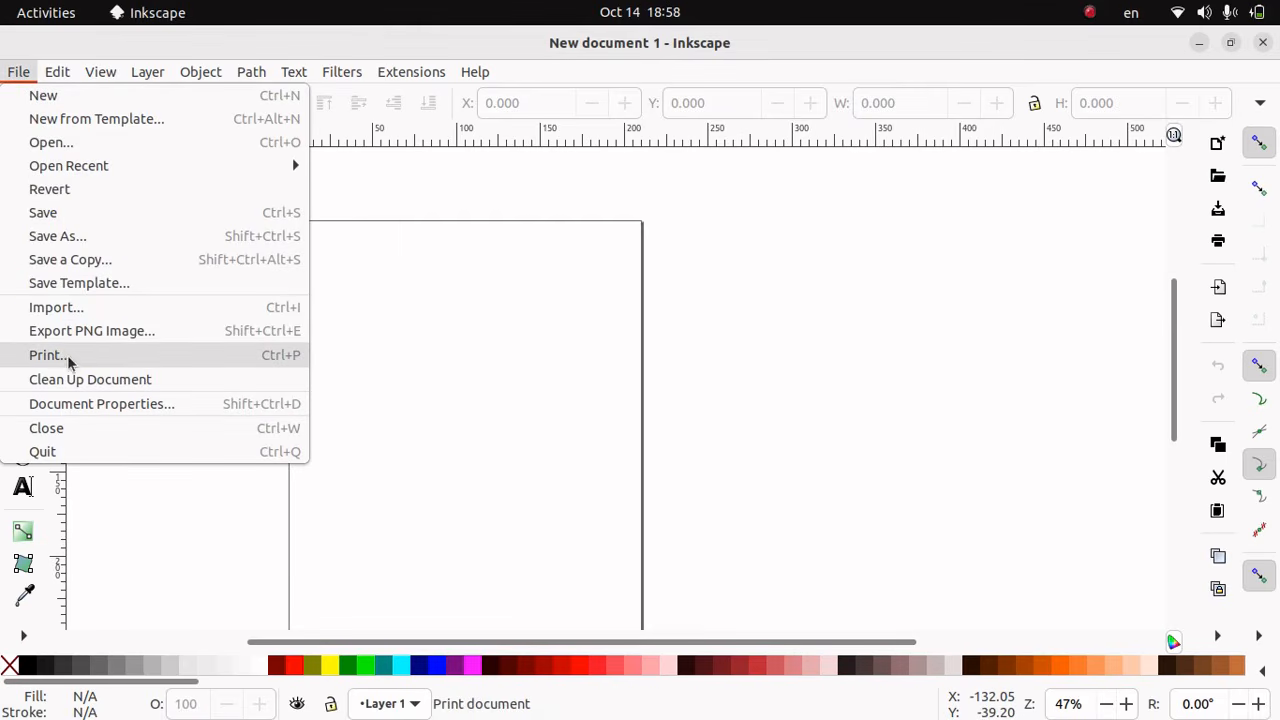
{"action": "left_click", "coordinate": [62, 404]}
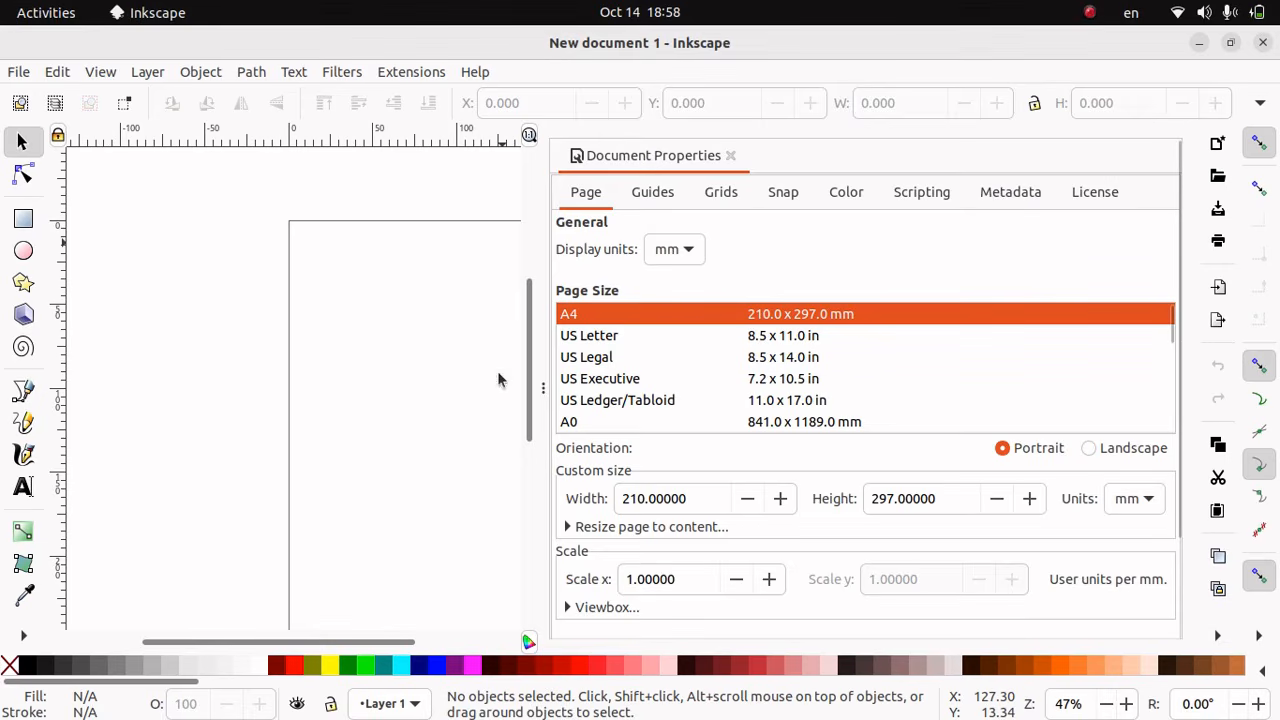
{"action": "left_click_drag", "start_coordinate": [355, 642], "coordinate": [421, 646]}
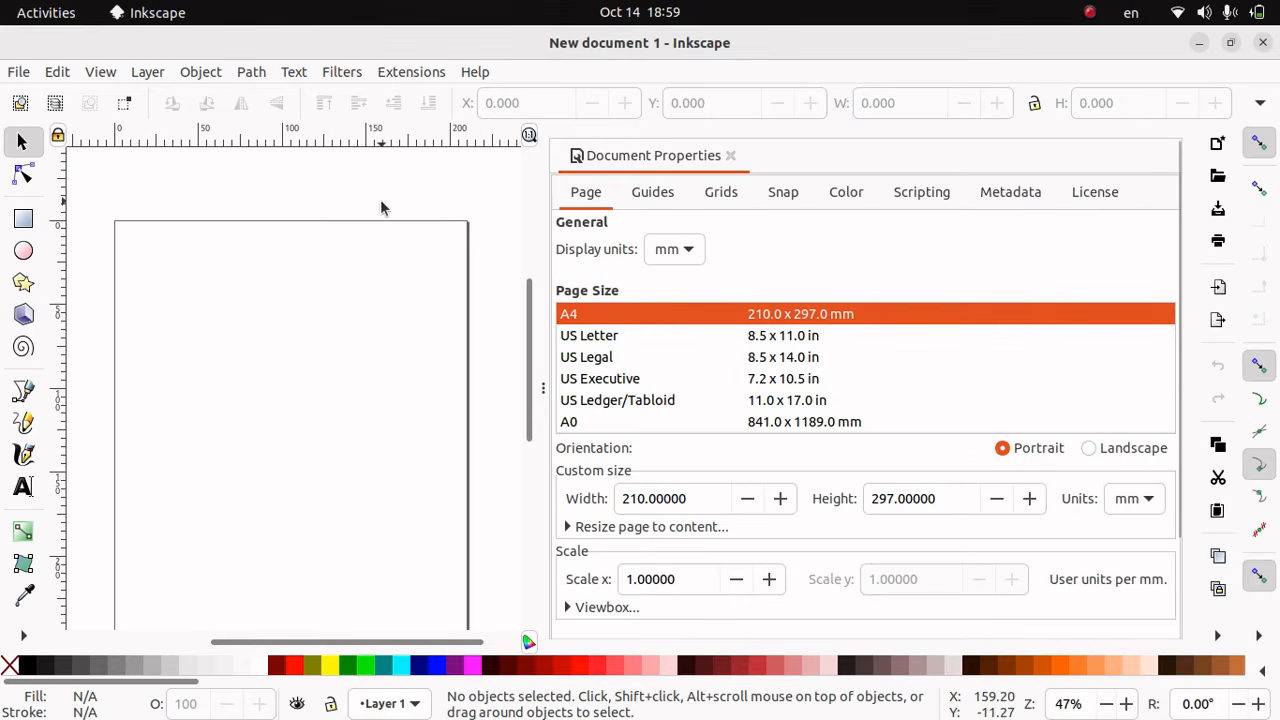
Draw a rectangle about 208 by 246 mm from the page's upper-left corner across its width, and close the Document Properties
{"action": "left_click", "coordinate": [25, 222]}
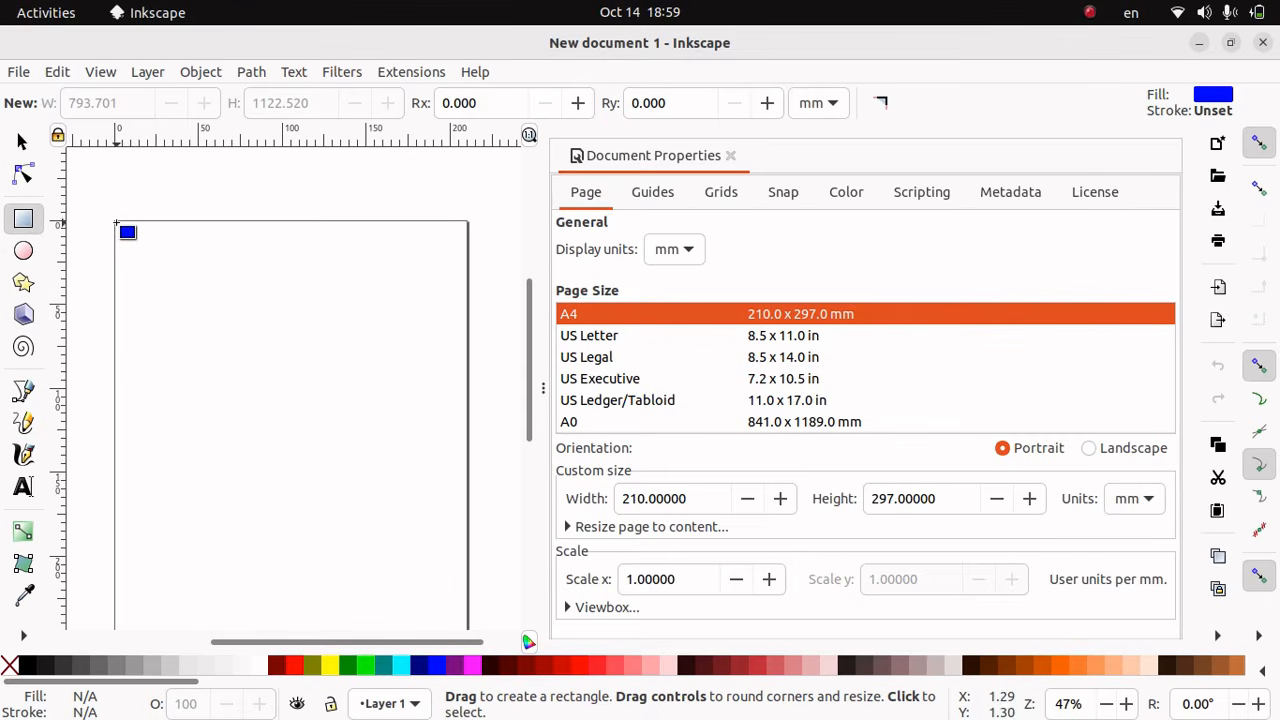
{"action": "left_click_drag", "start_coordinate": [116, 223], "coordinate": [465, 636]}
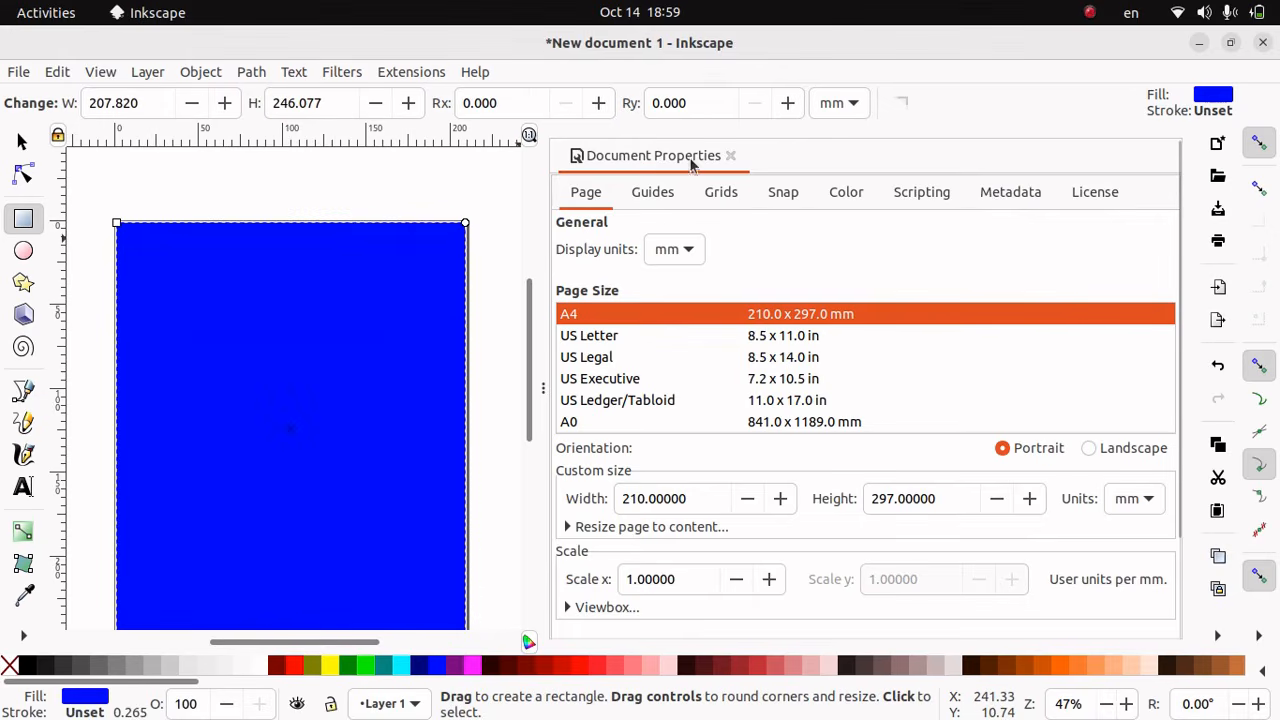
{"action": "left_click", "coordinate": [730, 156]}
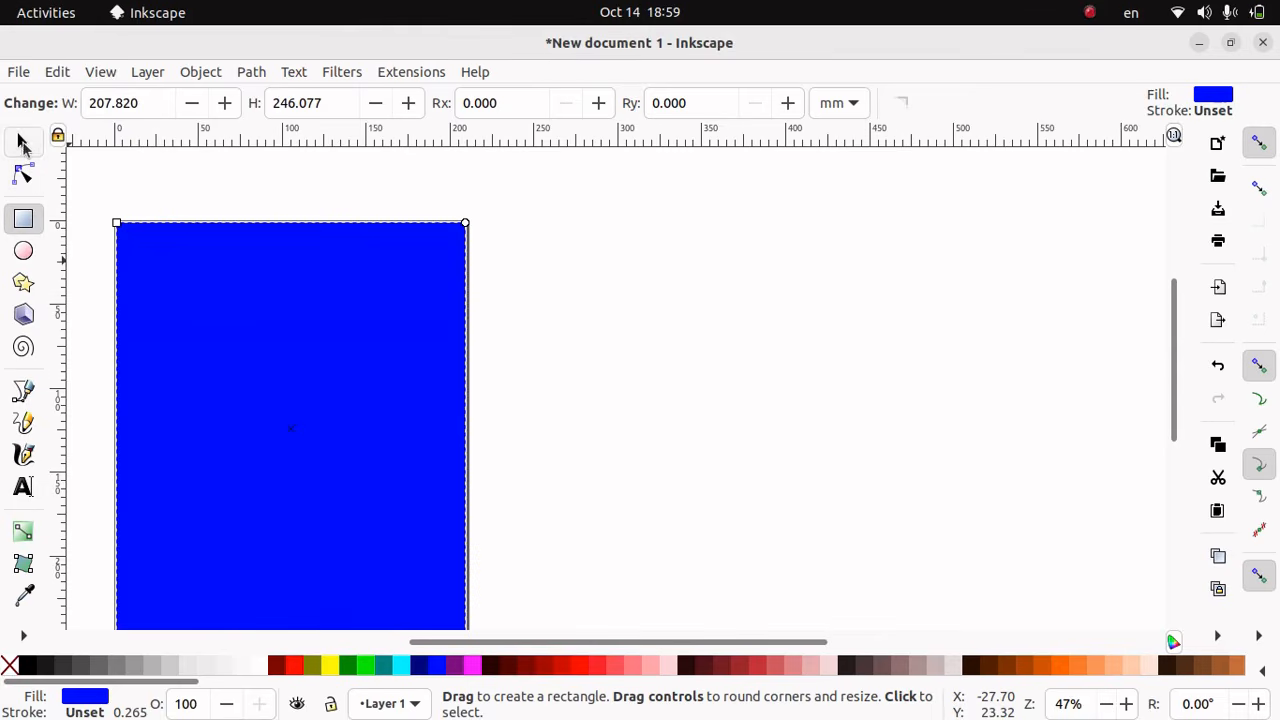
Set the blue rectangle's width to 210 mm by copying the page width from the Document Properties
{"action": "left_click", "coordinate": [22, 142]}
{"action": "left_click", "coordinate": [155, 258]}
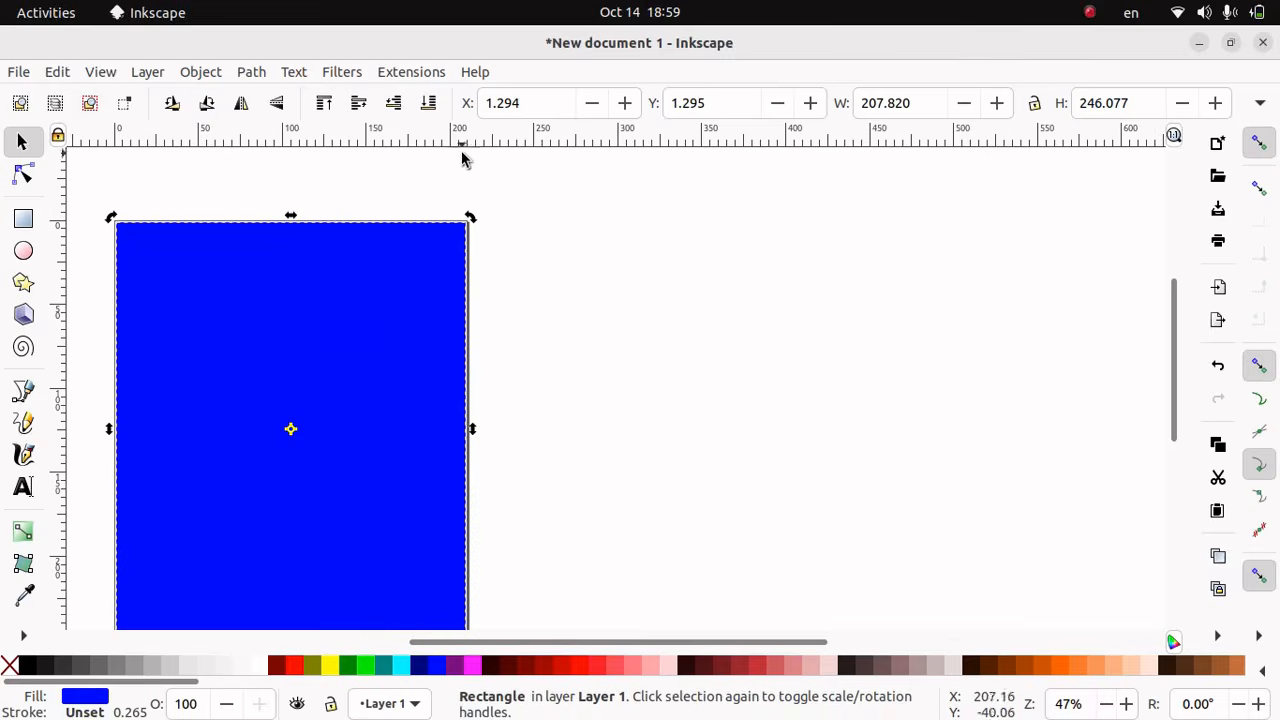
{"action": "left_click", "coordinate": [278, 315]}
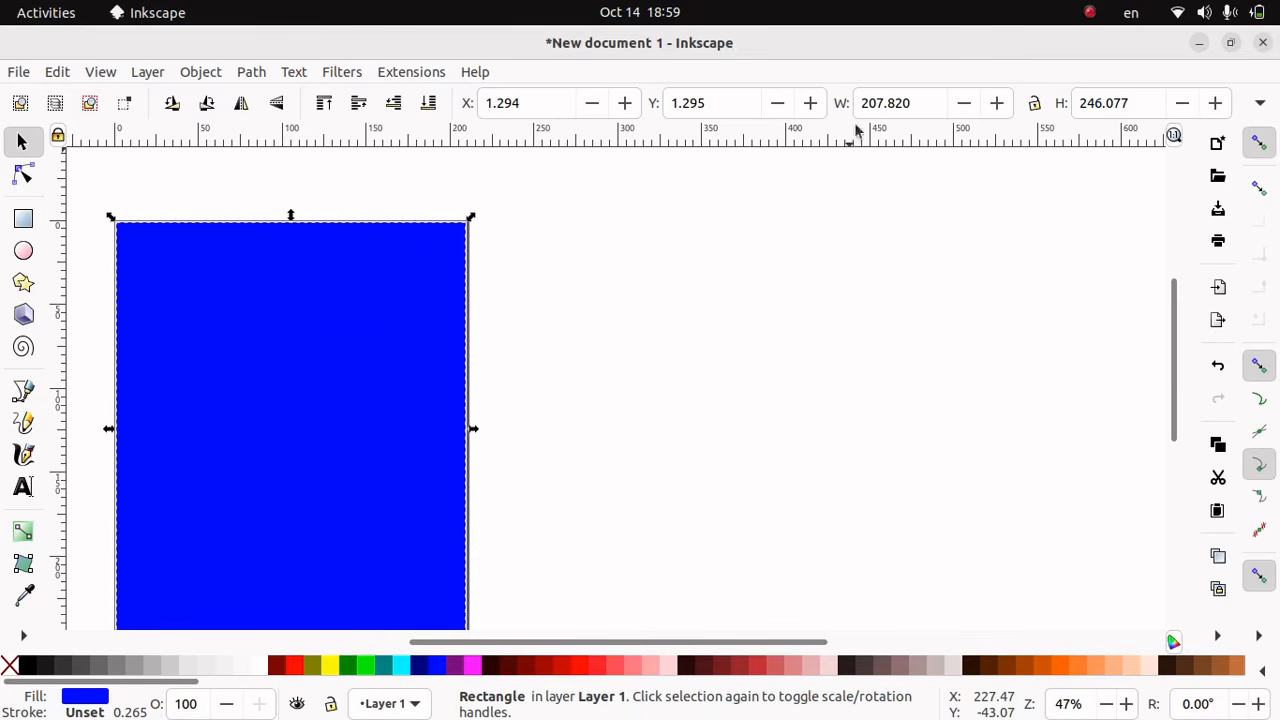
{"action": "left_click", "coordinate": [57, 72]}
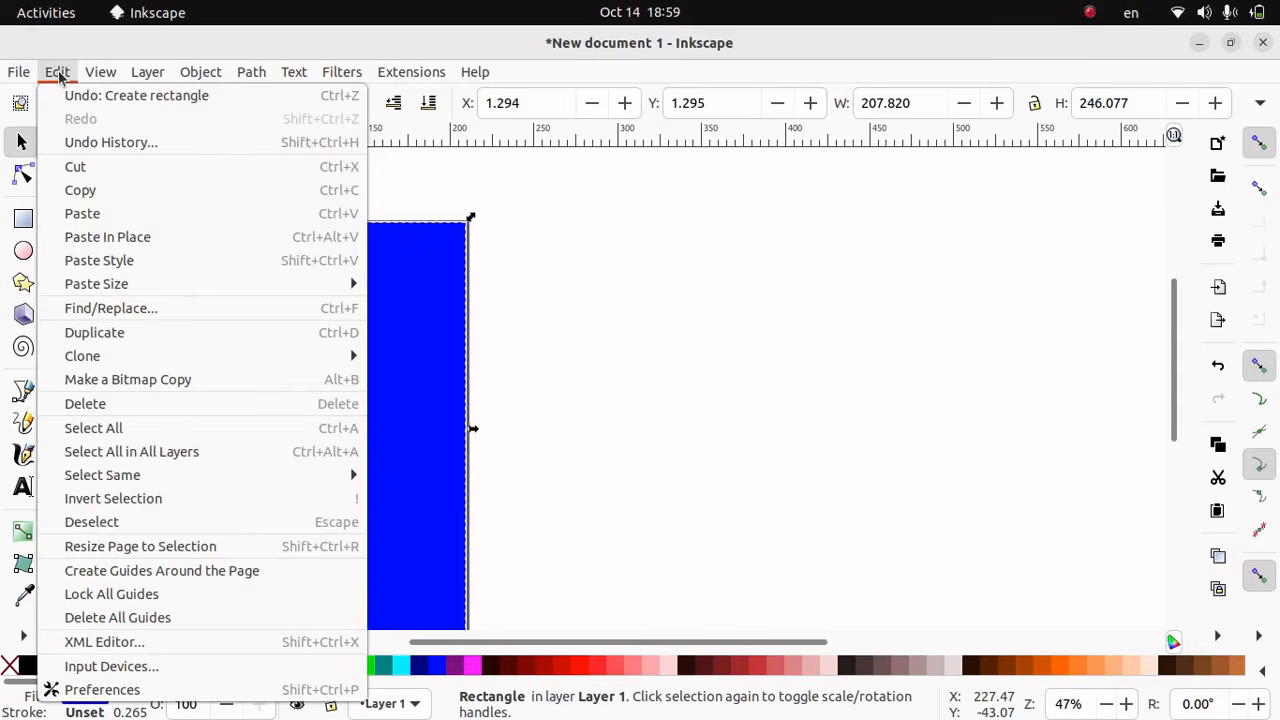
{"action": "mouse_move", "coordinate": [18, 72]}
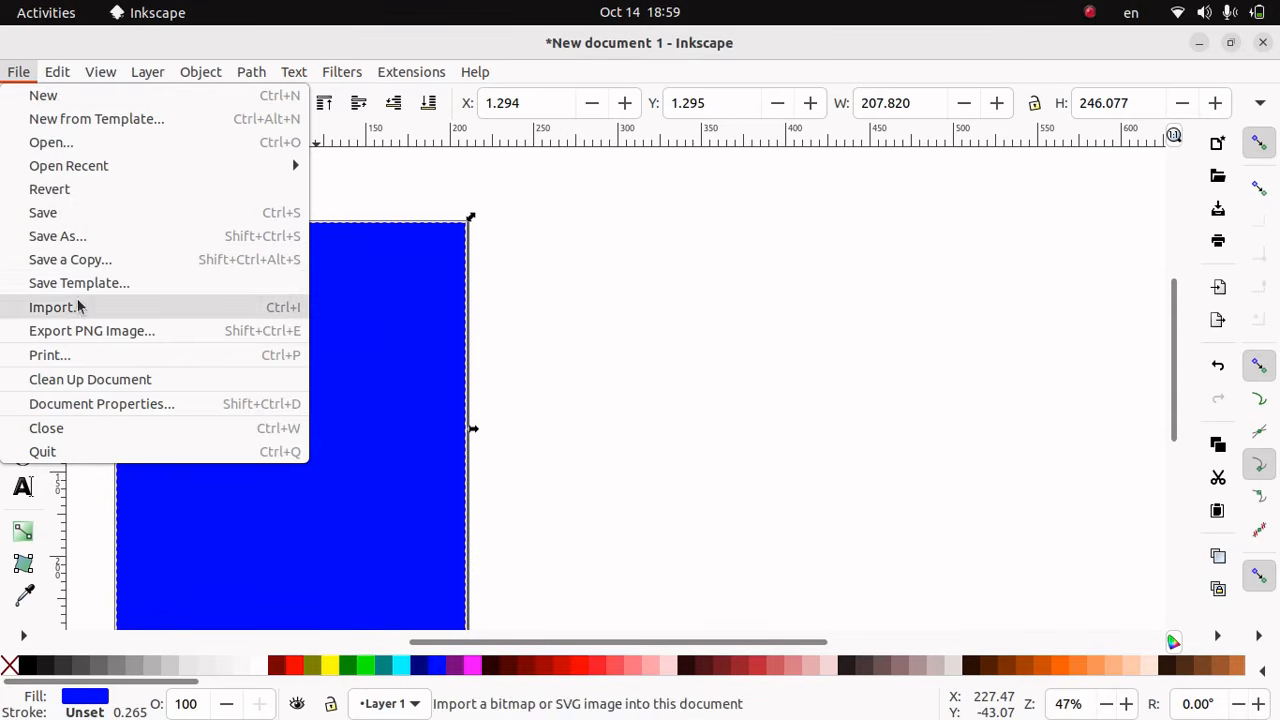
{"action": "left_click", "coordinate": [82, 405]}
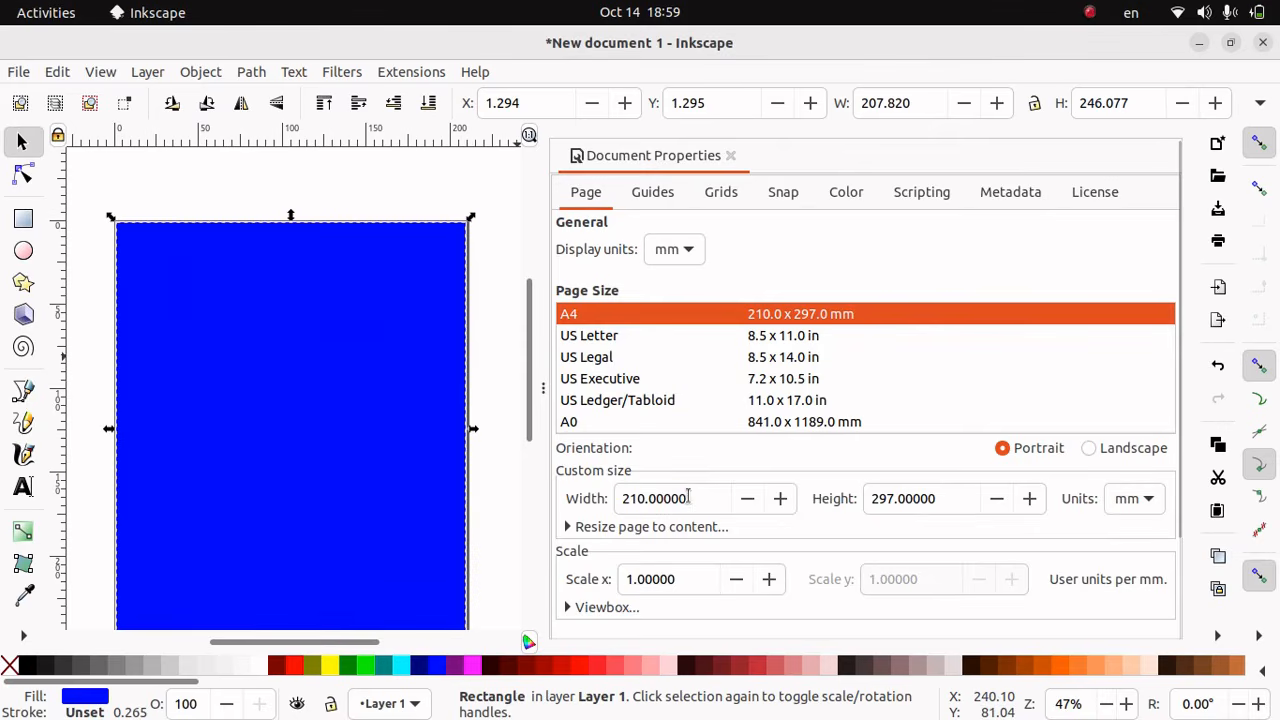
{"action": "left_click_drag", "start_coordinate": [688, 498], "coordinate": [607, 503]}
{"action": "key", "text": "ctrl+c"}
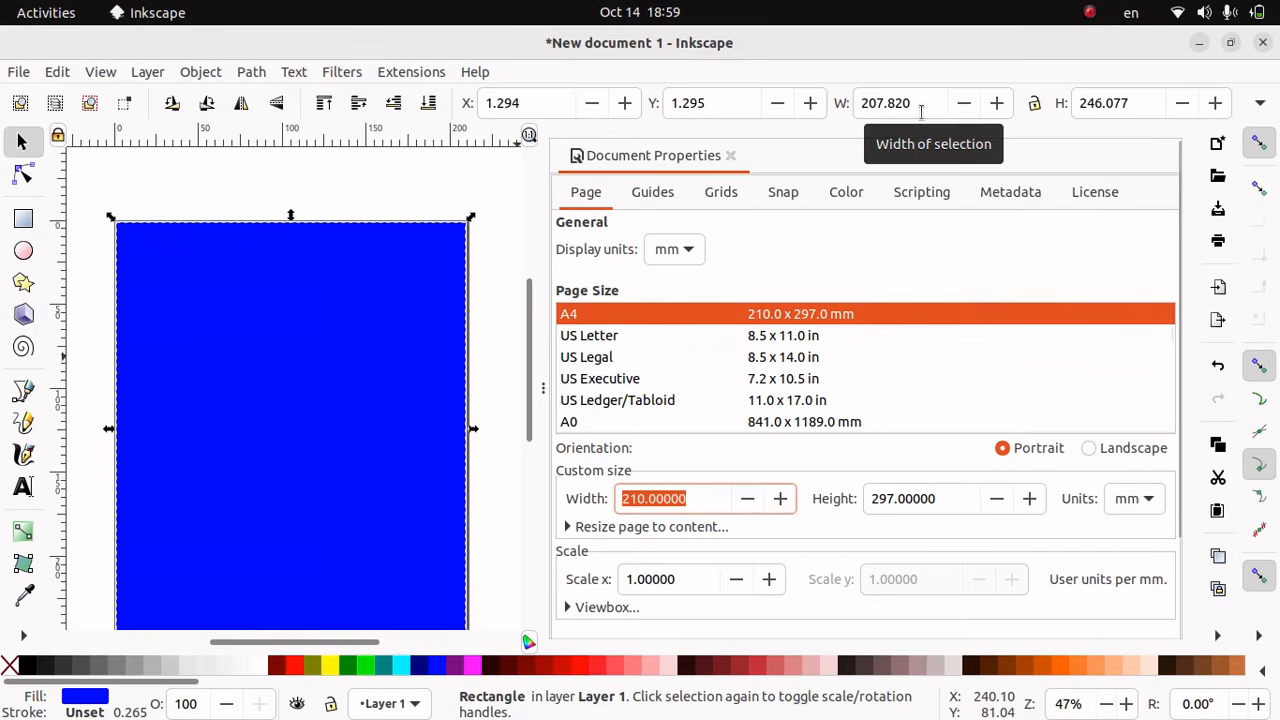
{"action": "left_click_drag", "start_coordinate": [921, 112], "coordinate": [868, 108]}
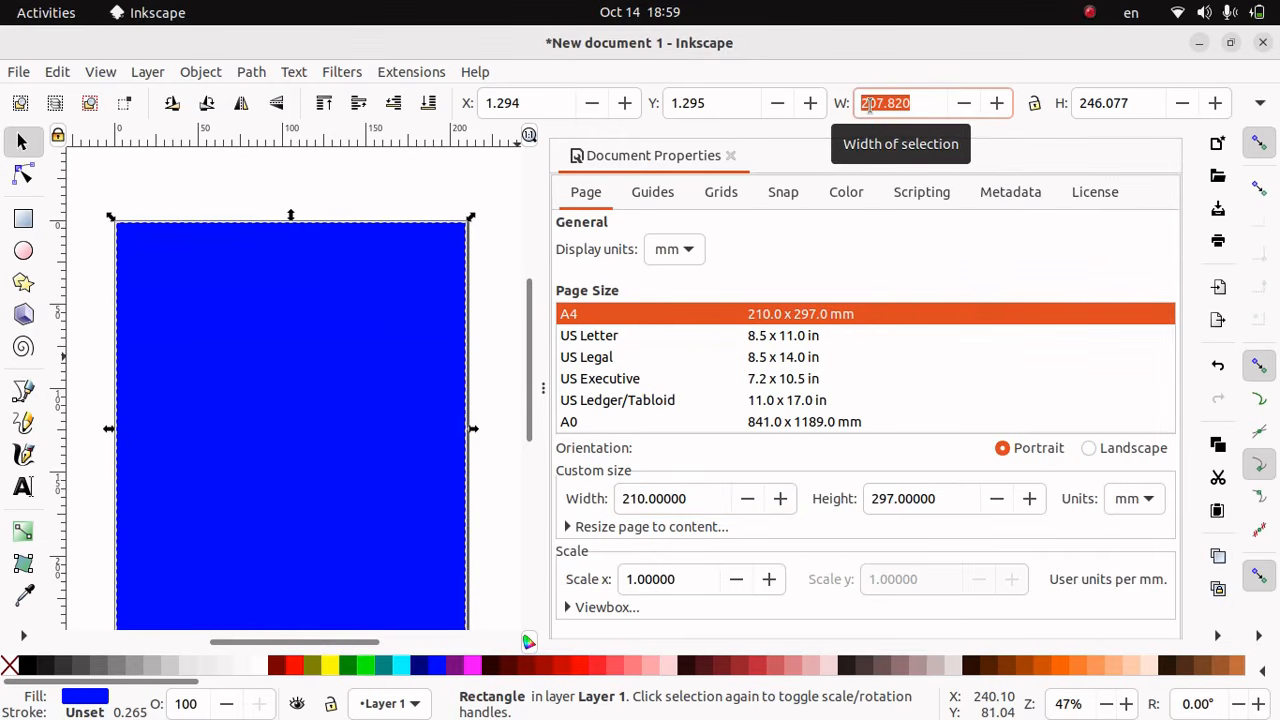
{"action": "key", "text": "ctrl+v"}
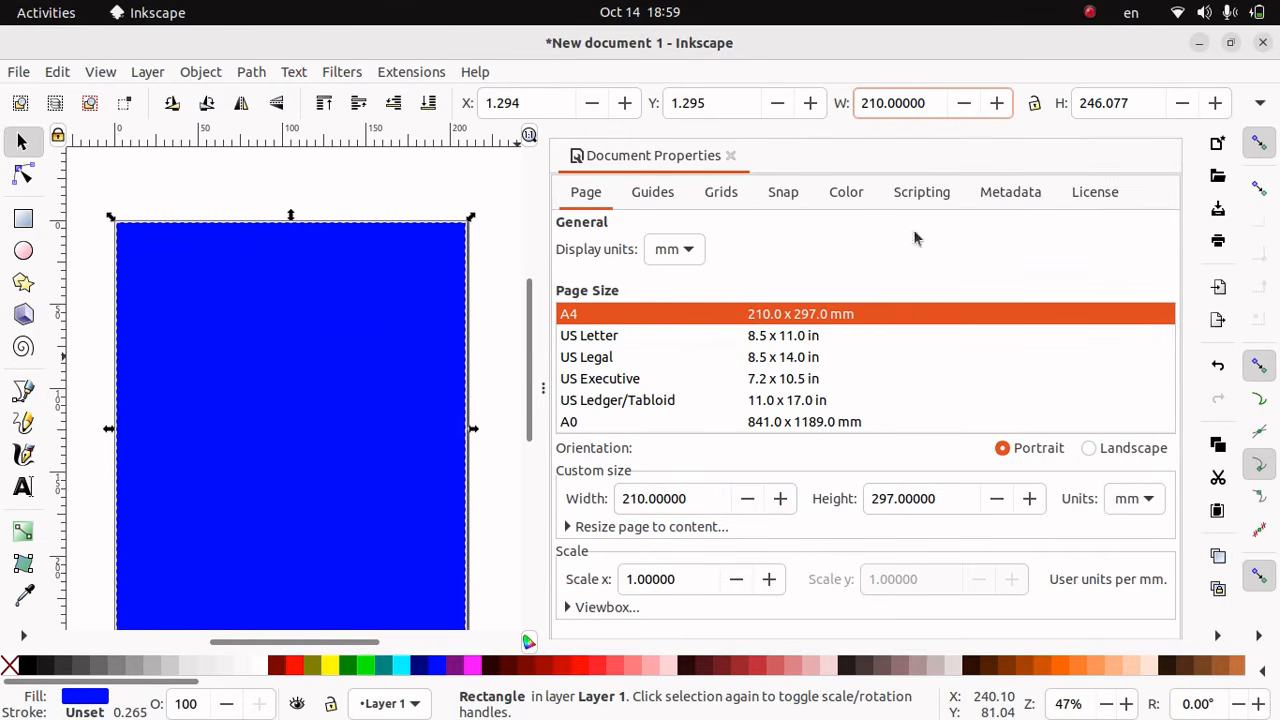
Set the rectangle's height to 297 mm by copying the page height from the Document Properties
{"action": "left_click_drag", "start_coordinate": [951, 507], "coordinate": [866, 484]}
{"action": "key", "text": "ctrl+c"}
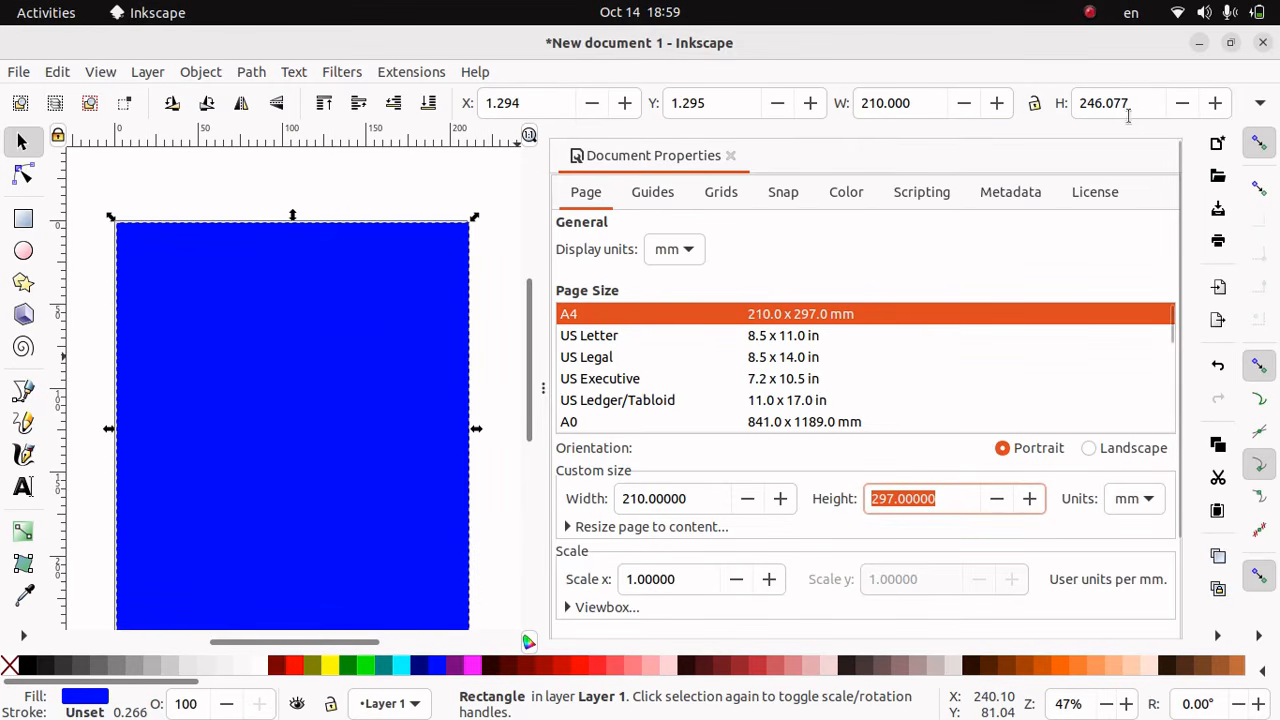
{"action": "left_click_drag", "start_coordinate": [1128, 111], "coordinate": [1071, 111]}
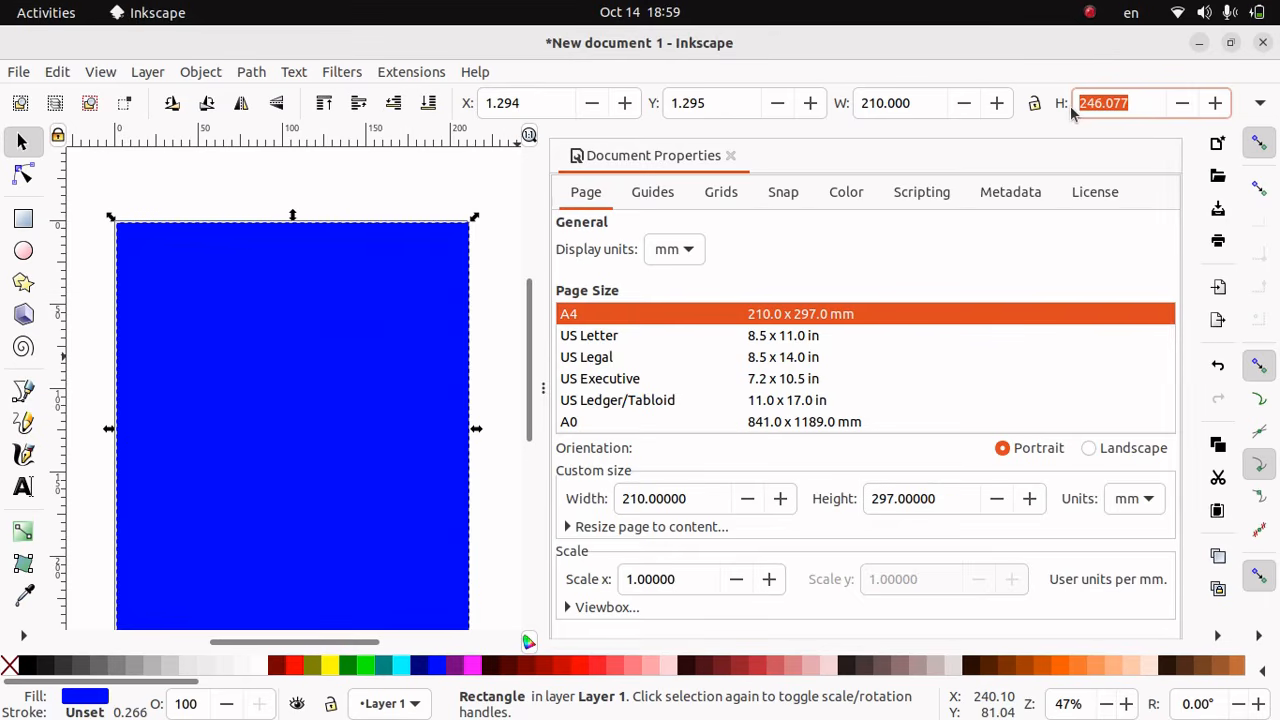
{"action": "key", "text": "ctrl+v"}
Align the rectangle with the page origin at X 0 and Y 0, and close the Document Properties
{"action": "left_click_drag", "start_coordinate": [525, 110], "coordinate": [478, 110]}
{"action": "type", "text": "0"}
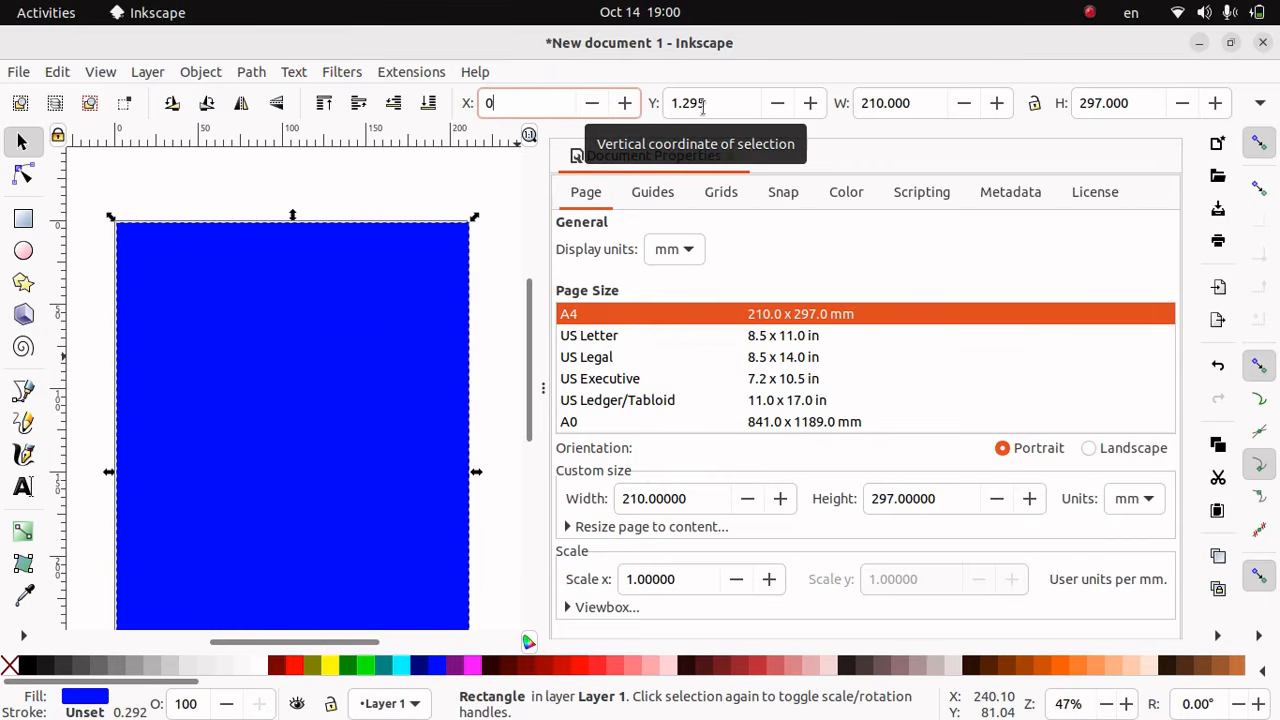
{"action": "left_click_drag", "start_coordinate": [712, 108], "coordinate": [664, 108]}
{"action": "type", "text": "0"}
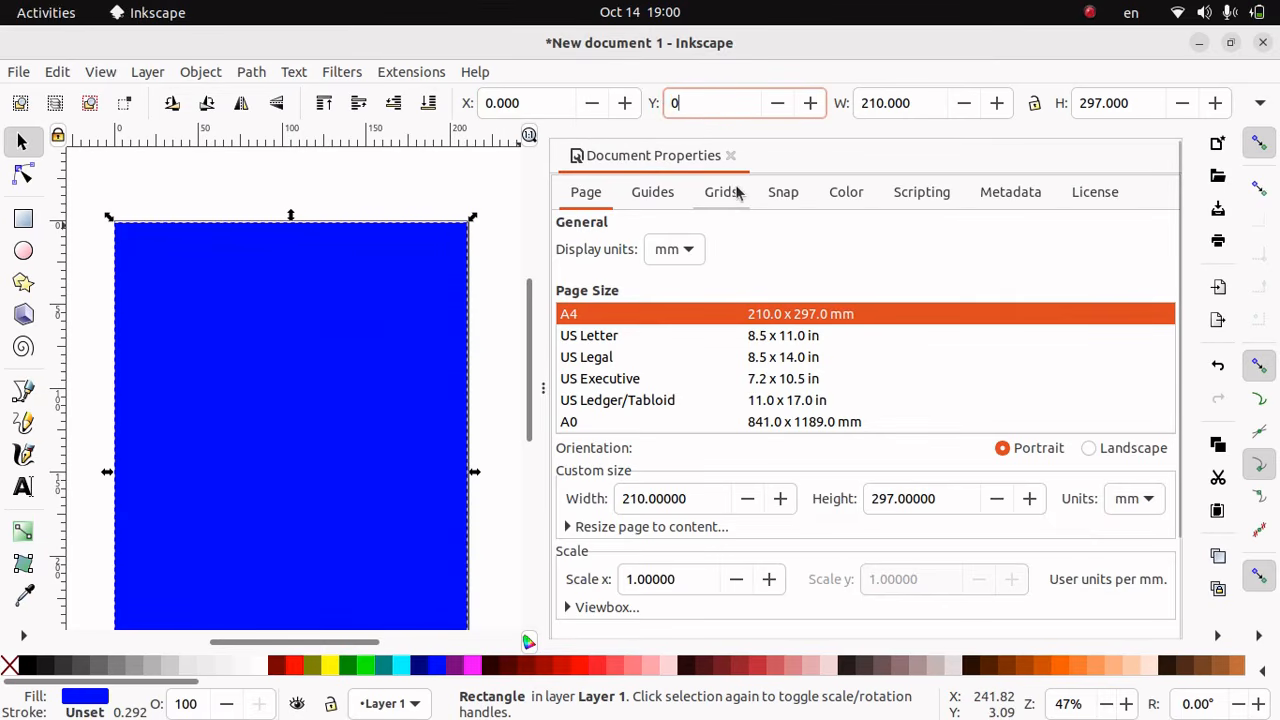
{"action": "key", "text": "Return"}
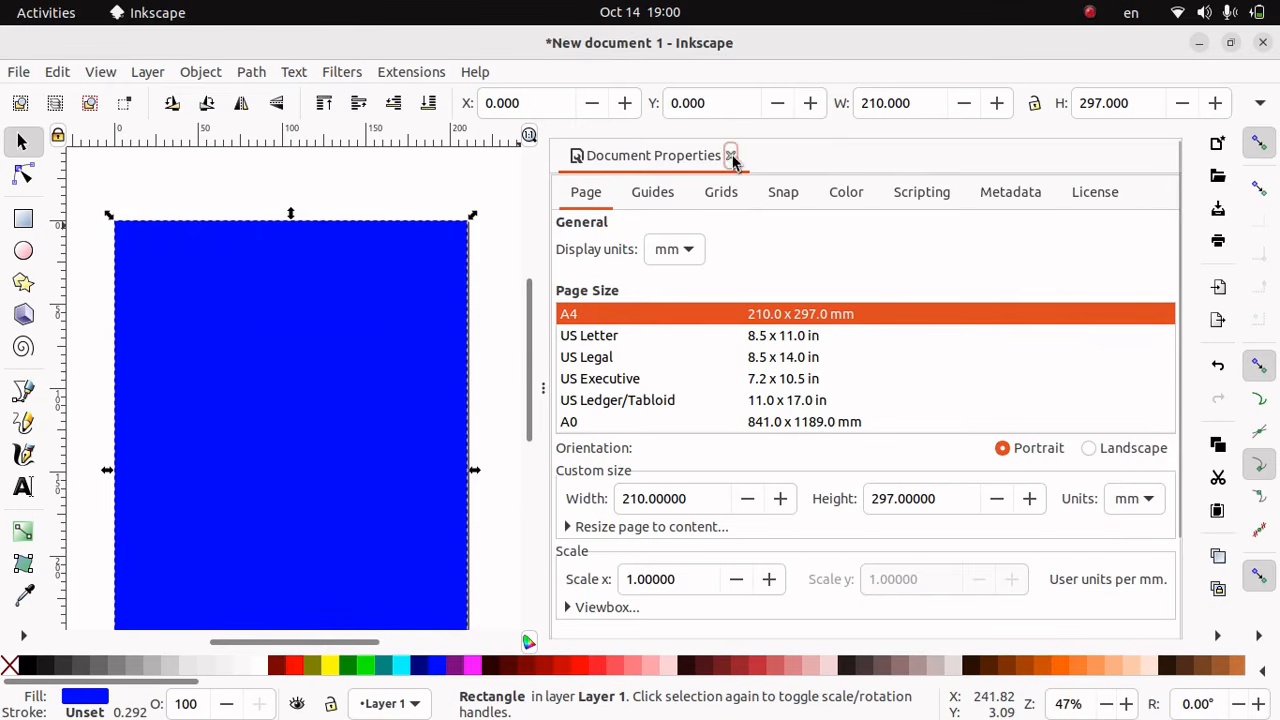
{"action": "left_click", "coordinate": [731, 156]}
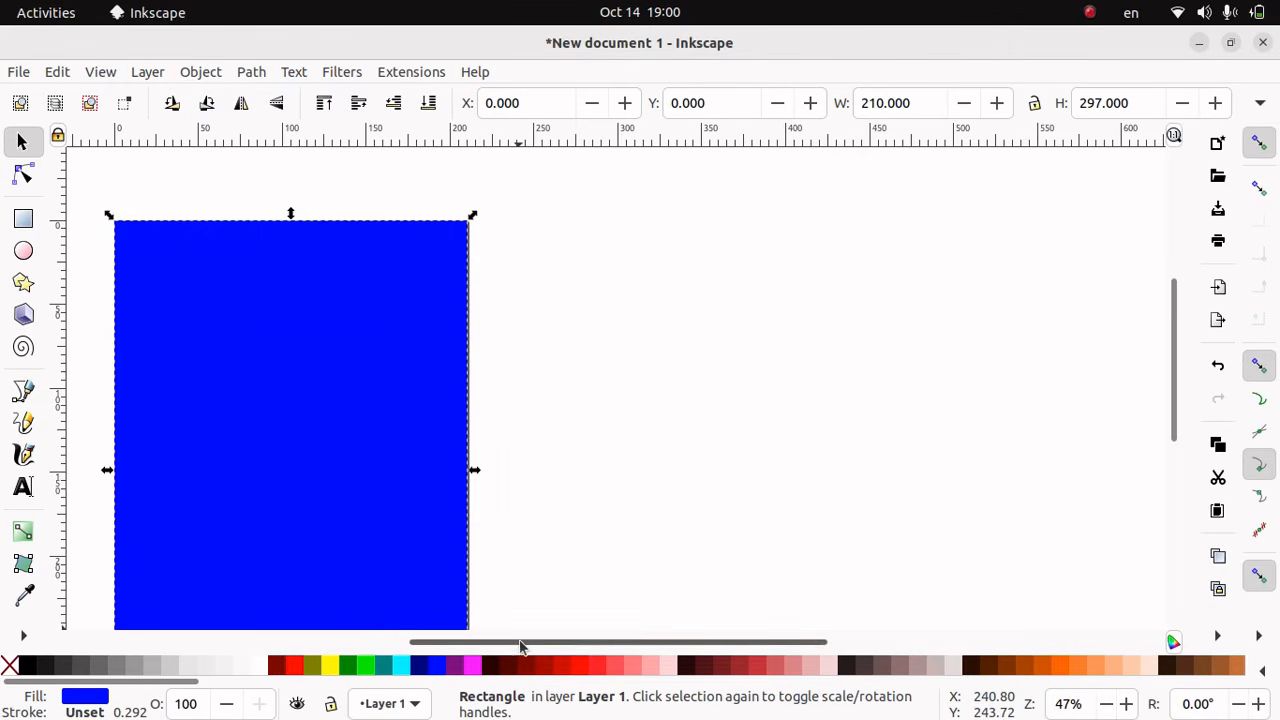
Fill the page-sized rectangle with black
{"action": "left_click_drag", "start_coordinate": [520, 646], "coordinate": [295, 657]}
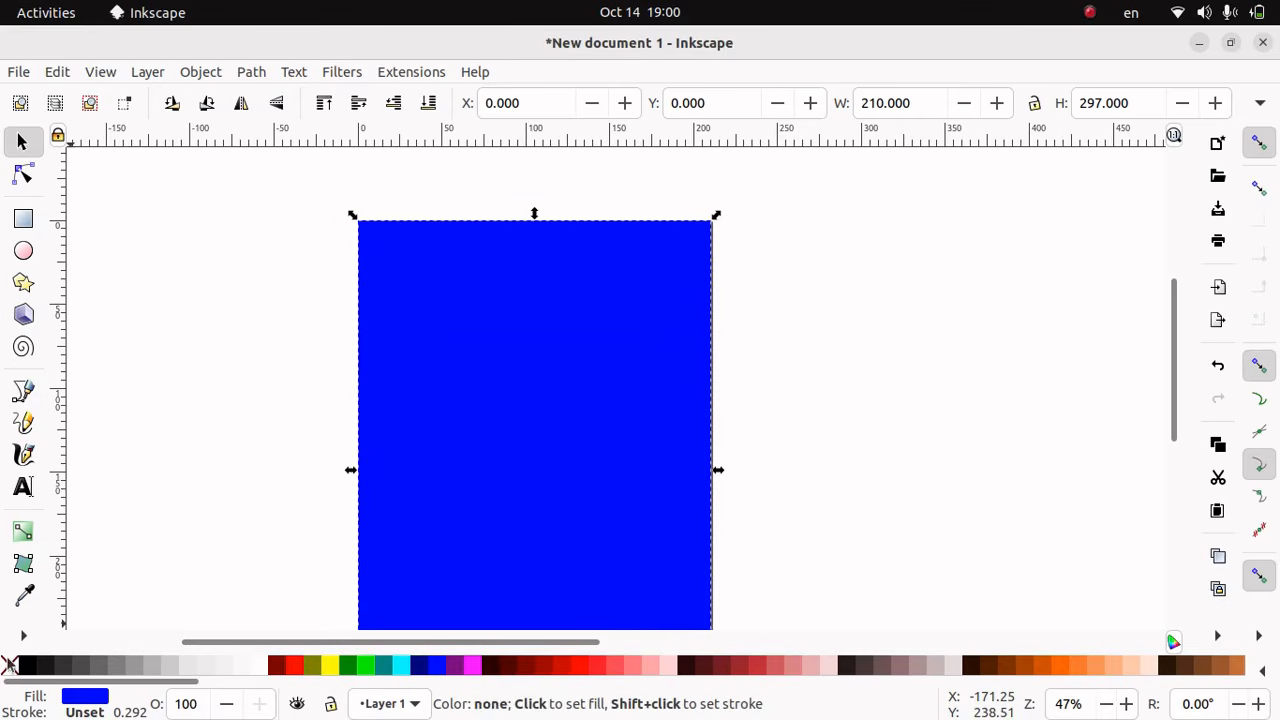
{"action": "left_click", "coordinate": [27, 667]}
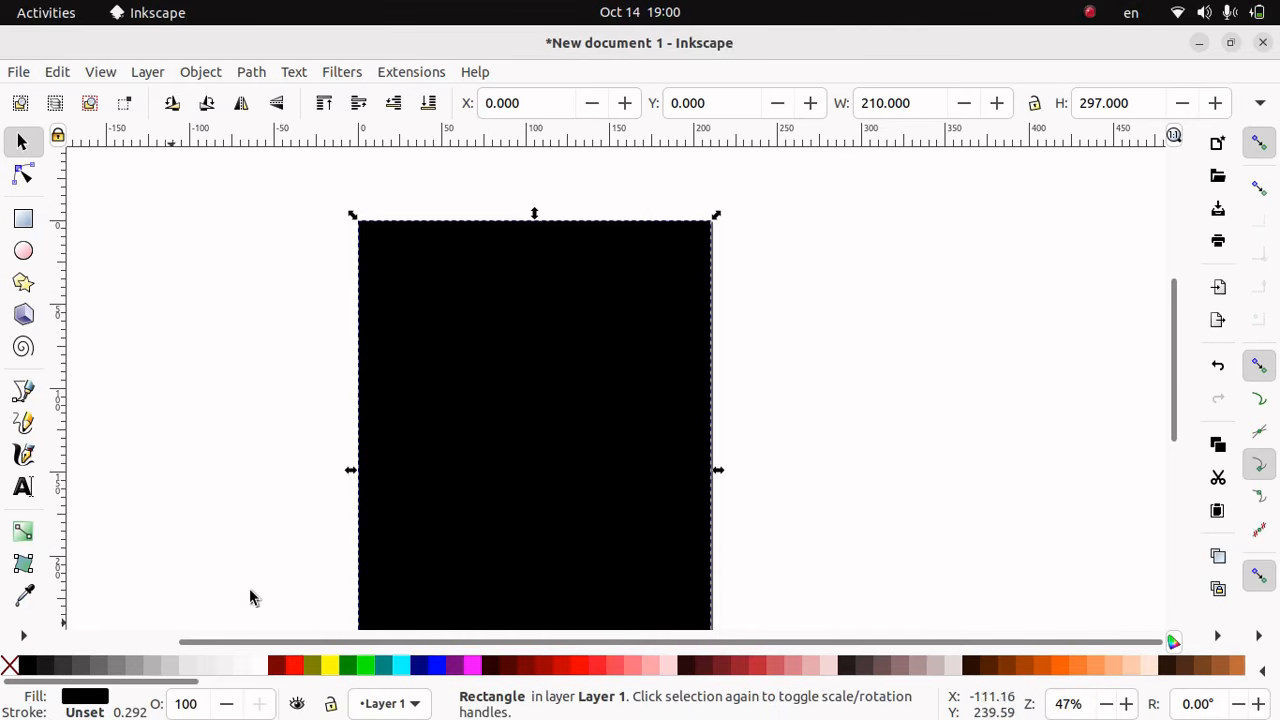
{"action": "left_click_drag", "start_coordinate": [1178, 321], "coordinate": [1174, 340]}
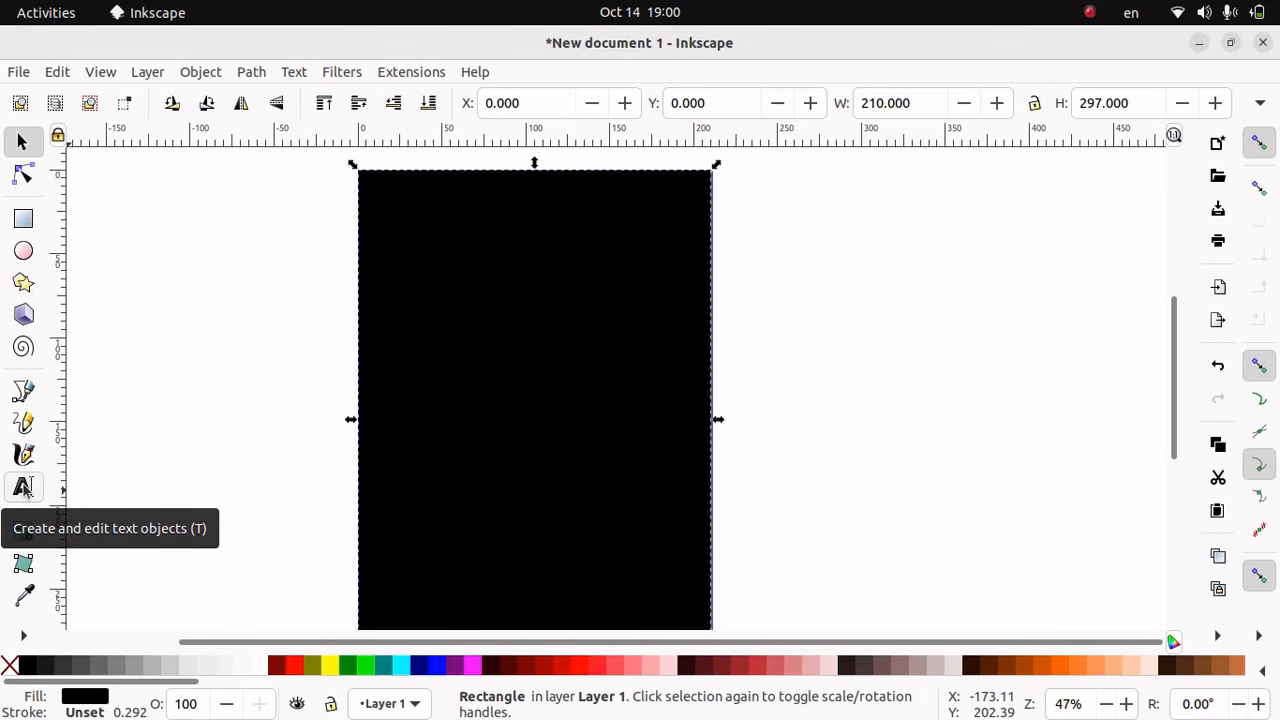
Set up the Text tool with the Ubuntu Condensed font family and the Bold style
{"action": "left_click", "coordinate": [23, 487]}
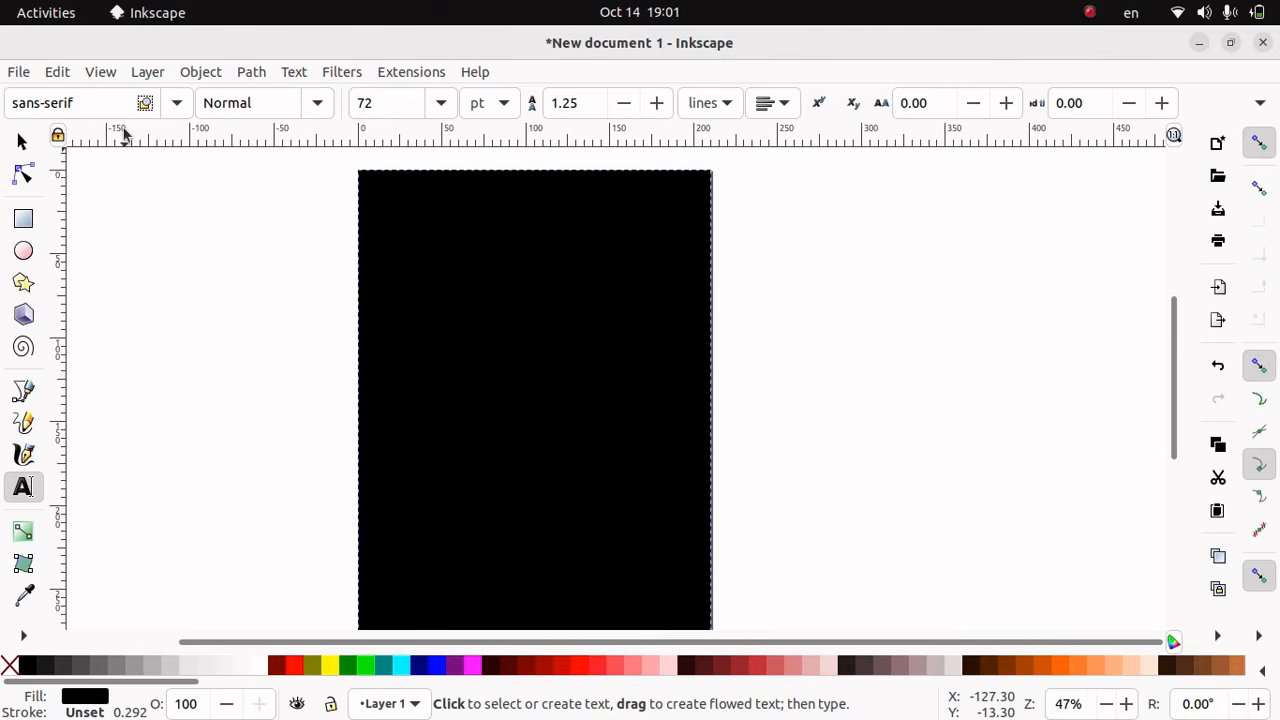
{"action": "left_click", "coordinate": [109, 107]}
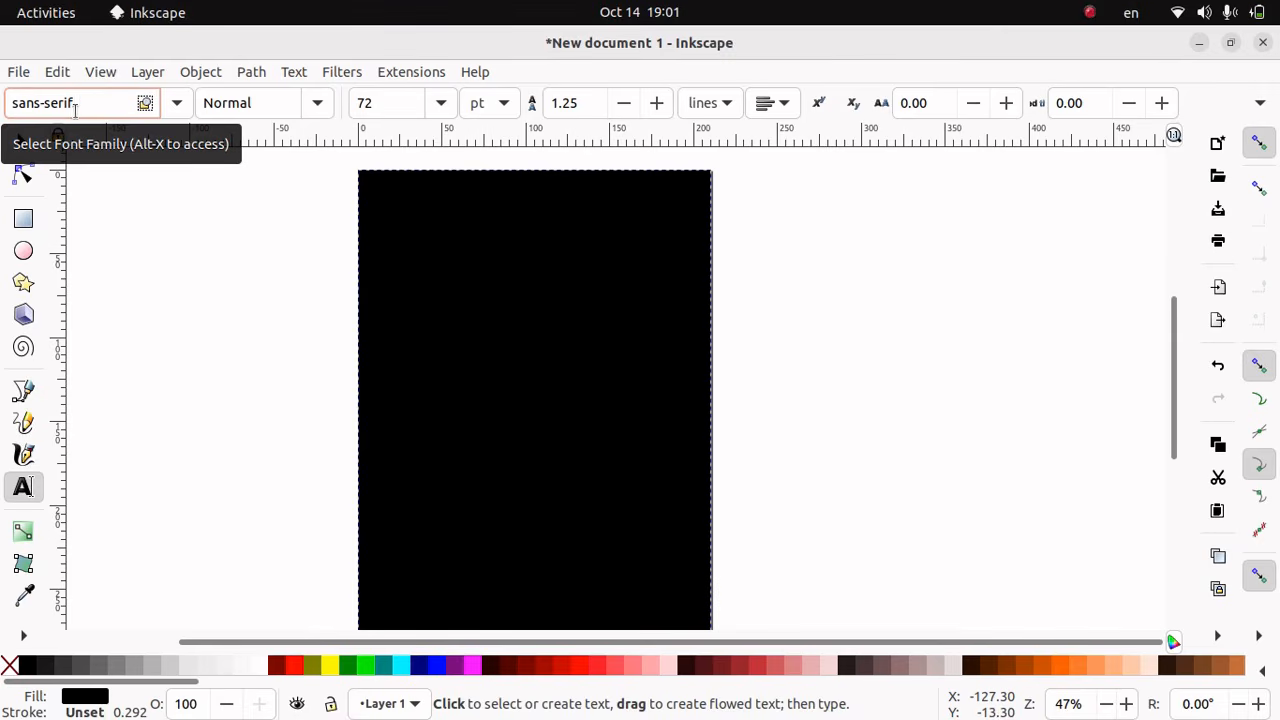
{"action": "left_click_drag", "start_coordinate": [75, 111], "coordinate": [2, 110]}
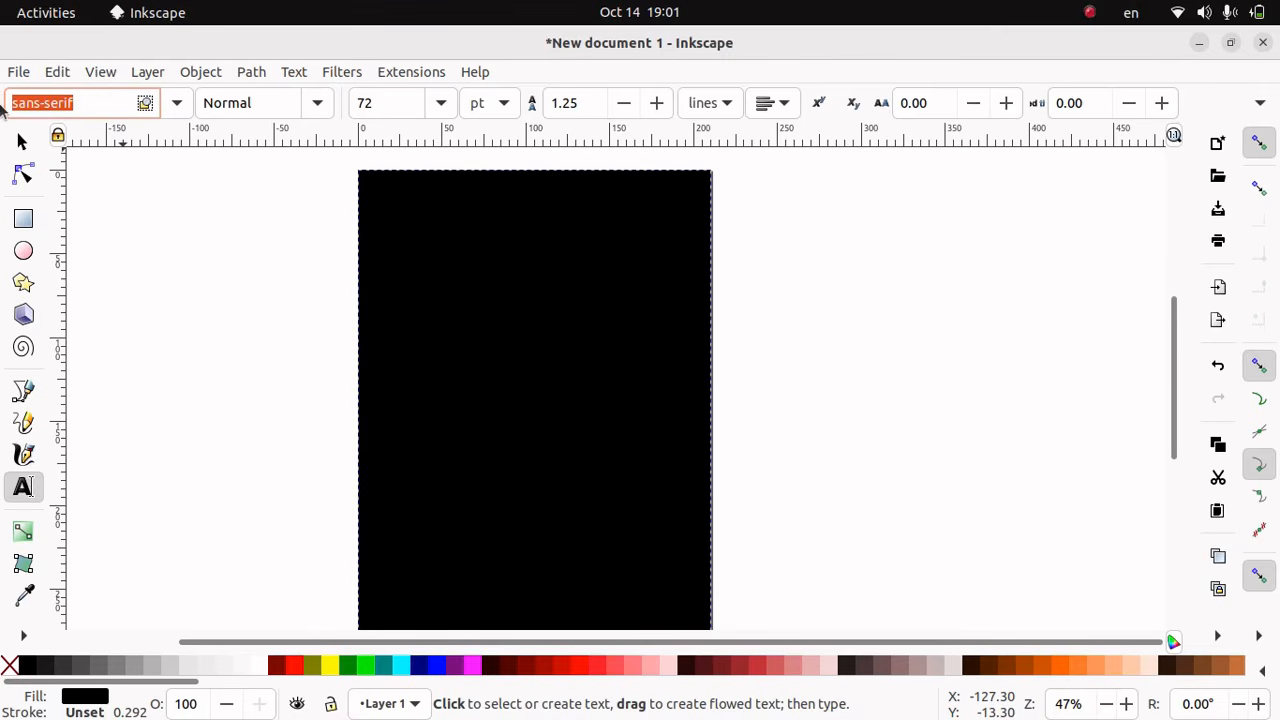
{"action": "key", "text": "BackSpace"}
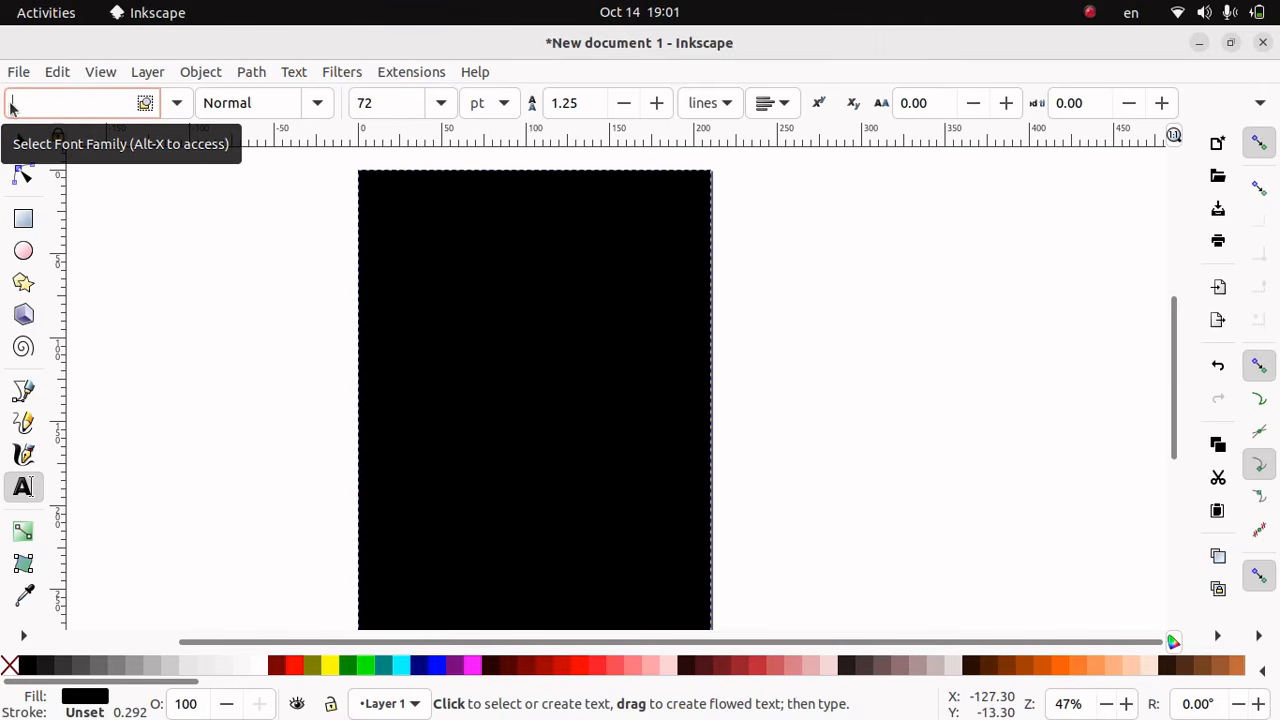
{"action": "type", "text": "U"}
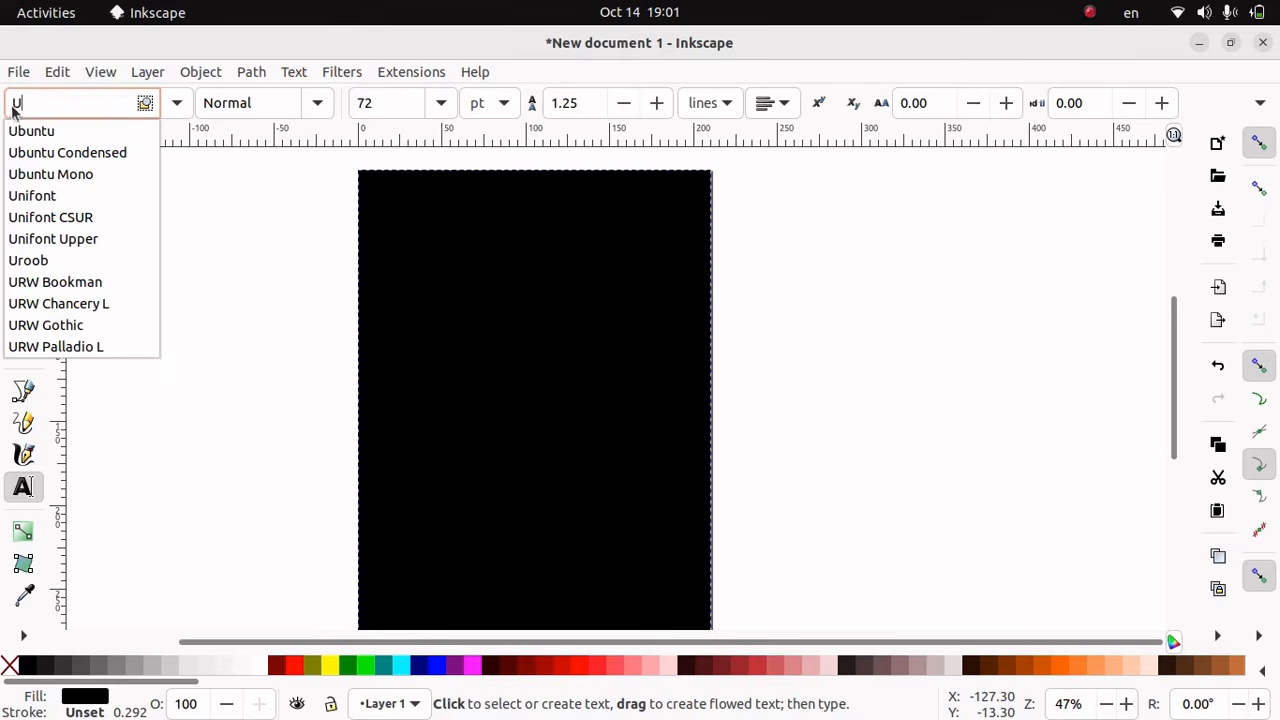
{"action": "left_click", "coordinate": [28, 150]}
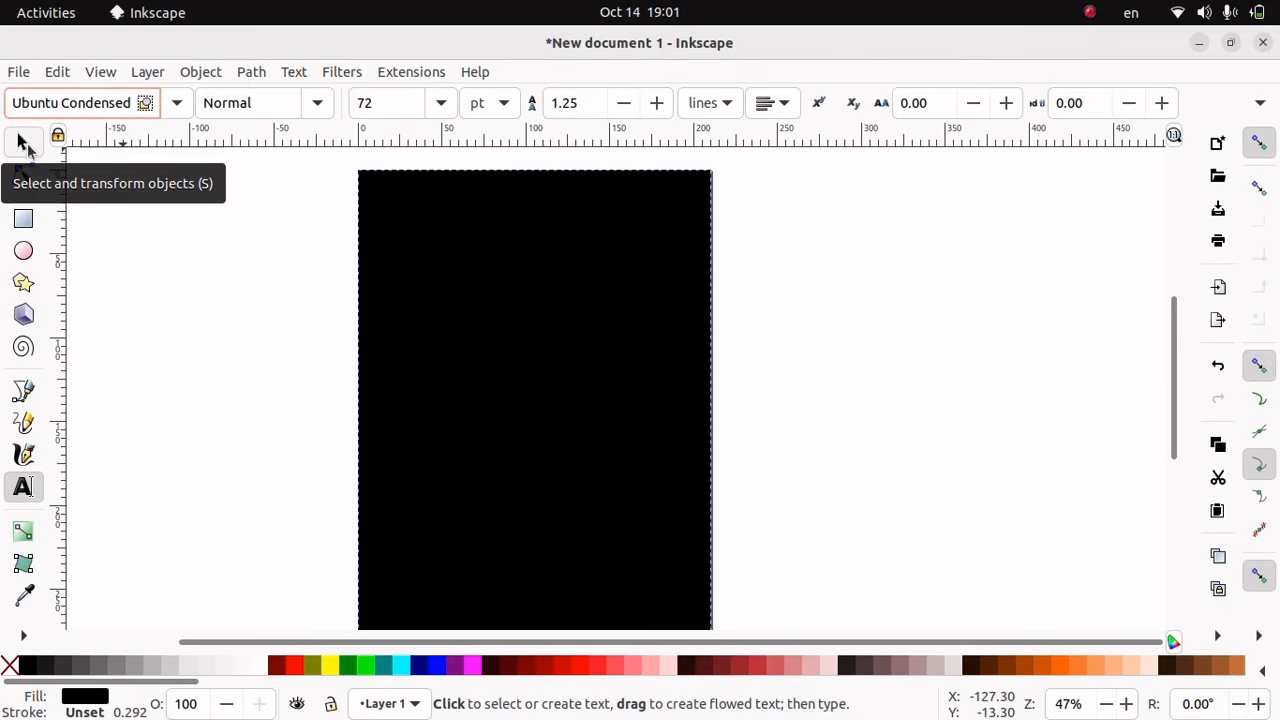
{"action": "left_click", "coordinate": [300, 102]}
{"action": "left_click", "coordinate": [263, 190]}
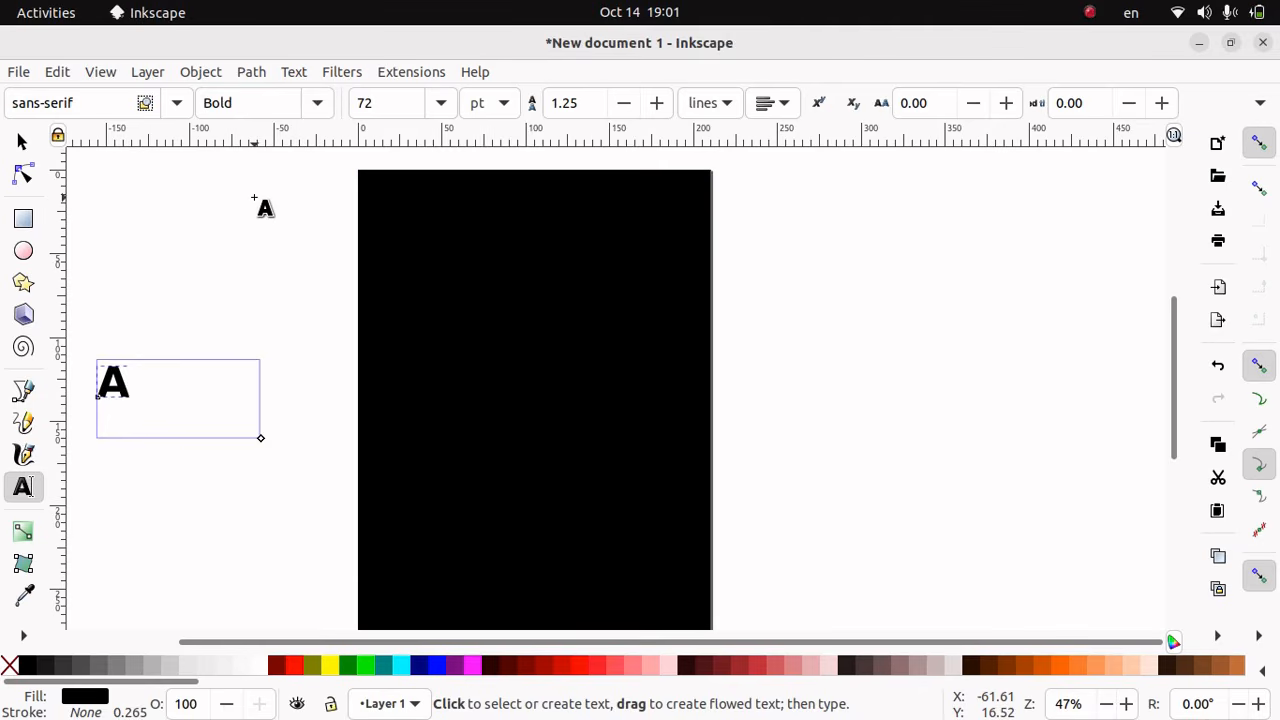
Set the font size of the letter A beside the black rectangle to 125 pt
{"action": "left_click", "coordinate": [406, 101]}
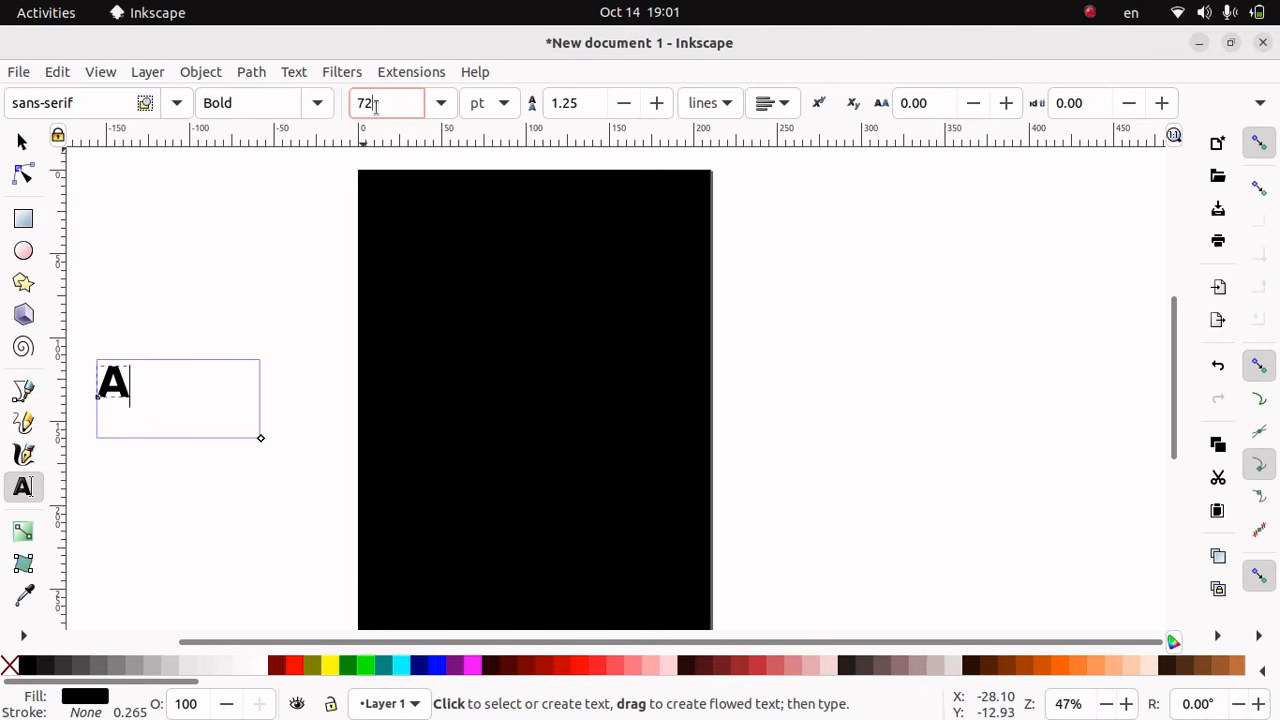
{"action": "left_click_drag", "start_coordinate": [400, 102], "coordinate": [340, 113]}
{"action": "type", "text": "124"}
{"action": "key", "text": "BackSpace"}
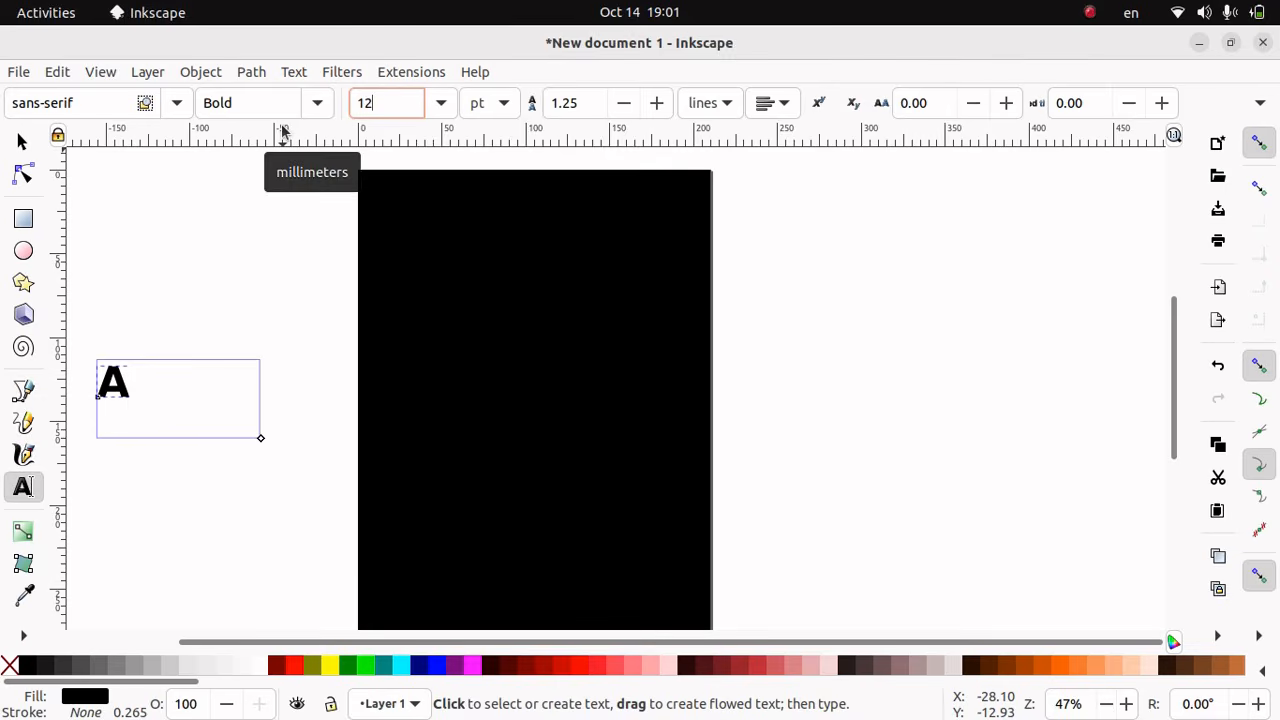
{"action": "type", "text": "5"}
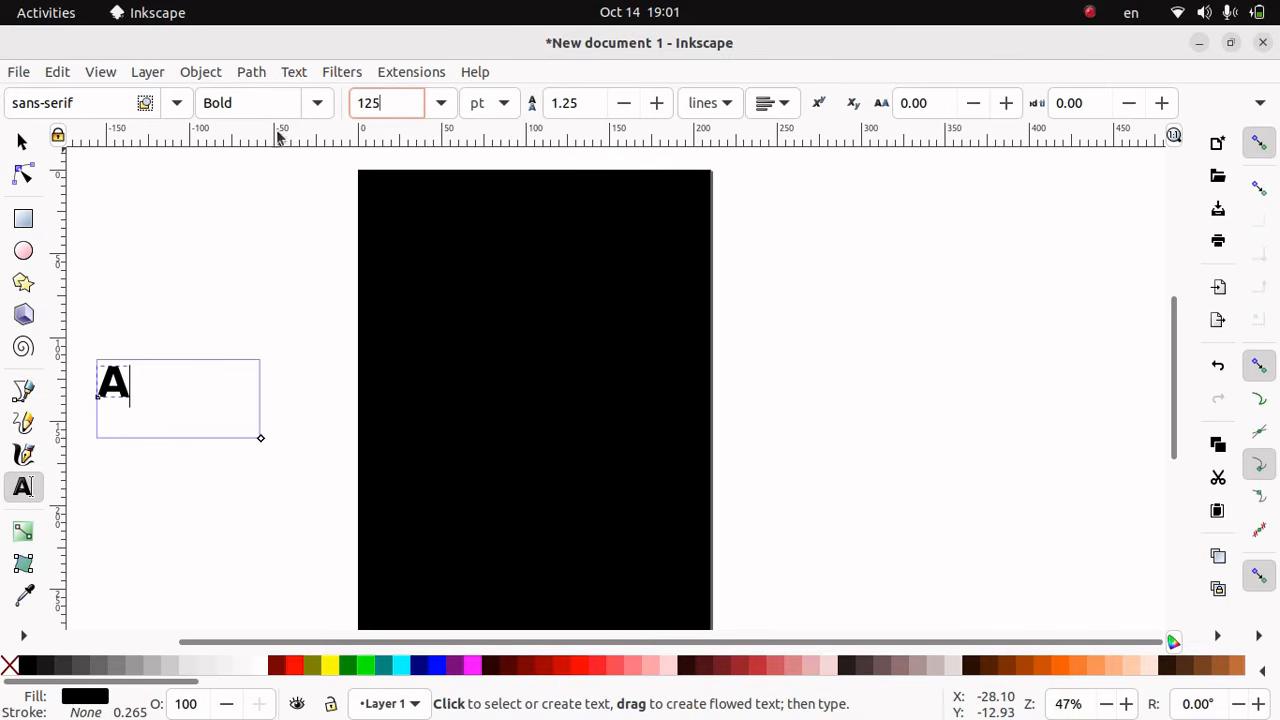
{"action": "key", "text": "Return"}
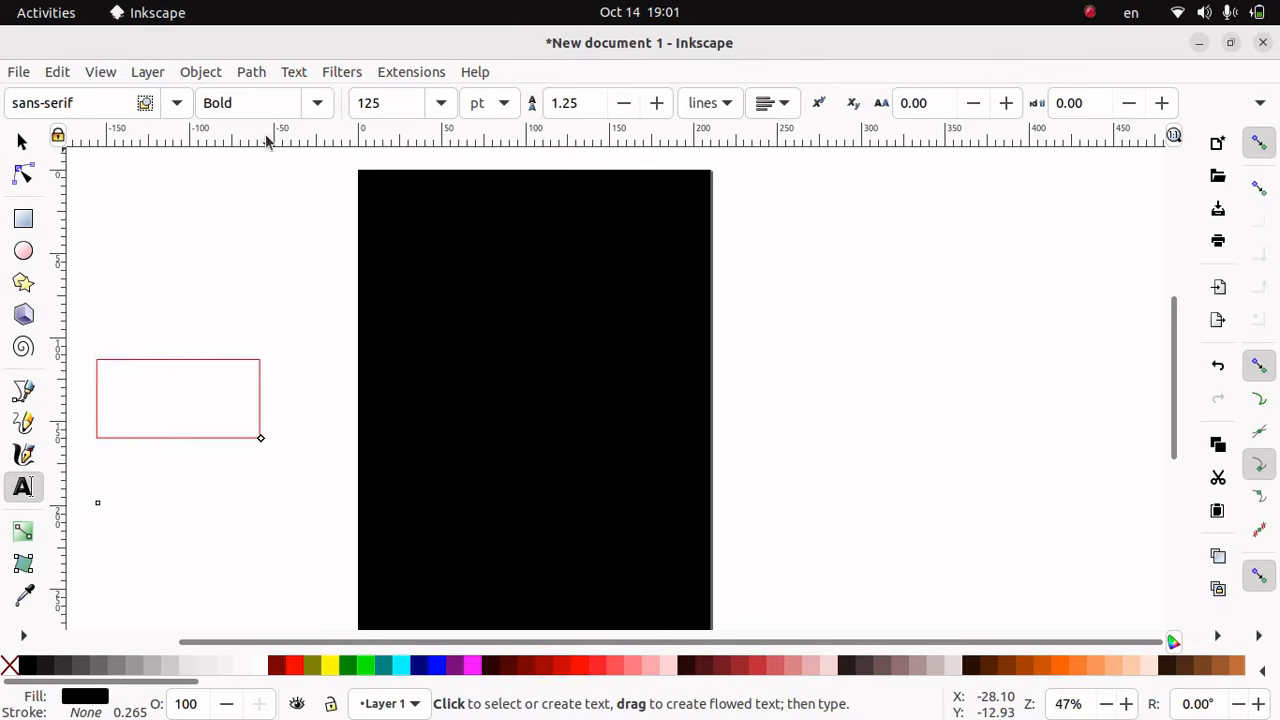
Set the spacing between baselines of the framed text to 2.50 lines
{"action": "left_click", "coordinate": [586, 113]}
{"action": "double_click", "coordinate": [572, 113]}
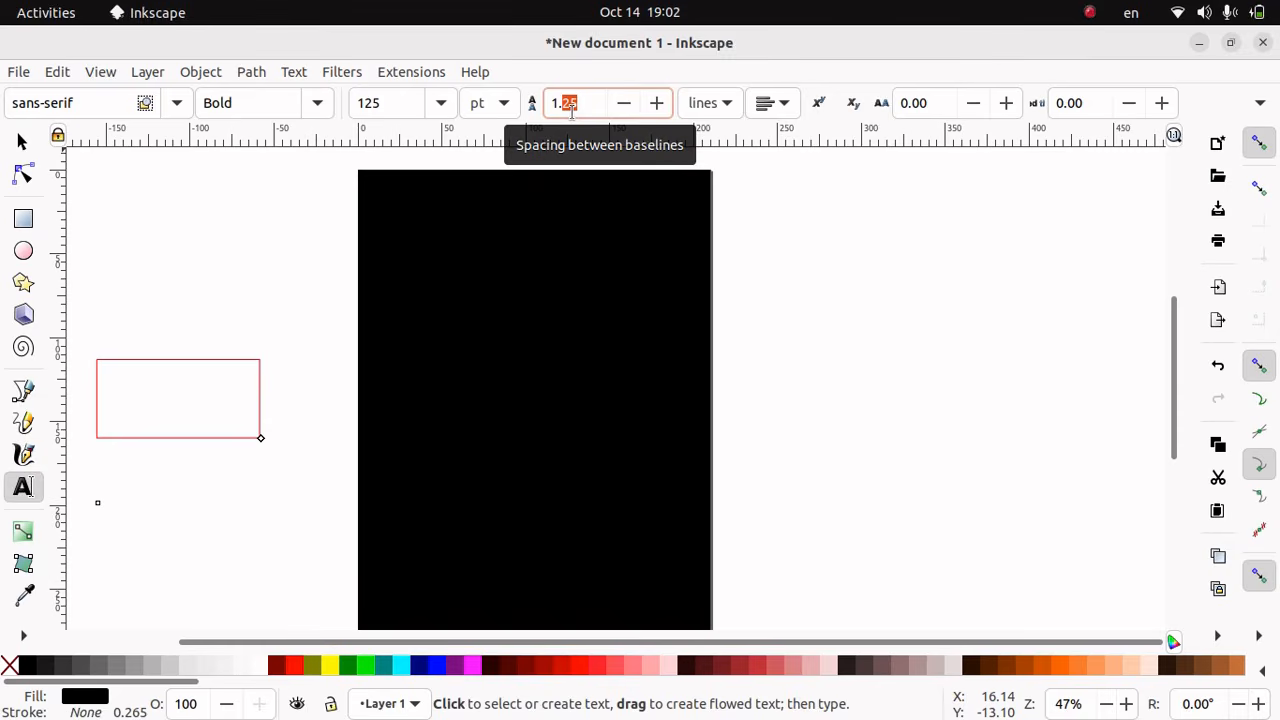
{"action": "left_click_drag", "start_coordinate": [581, 106], "coordinate": [551, 106]}
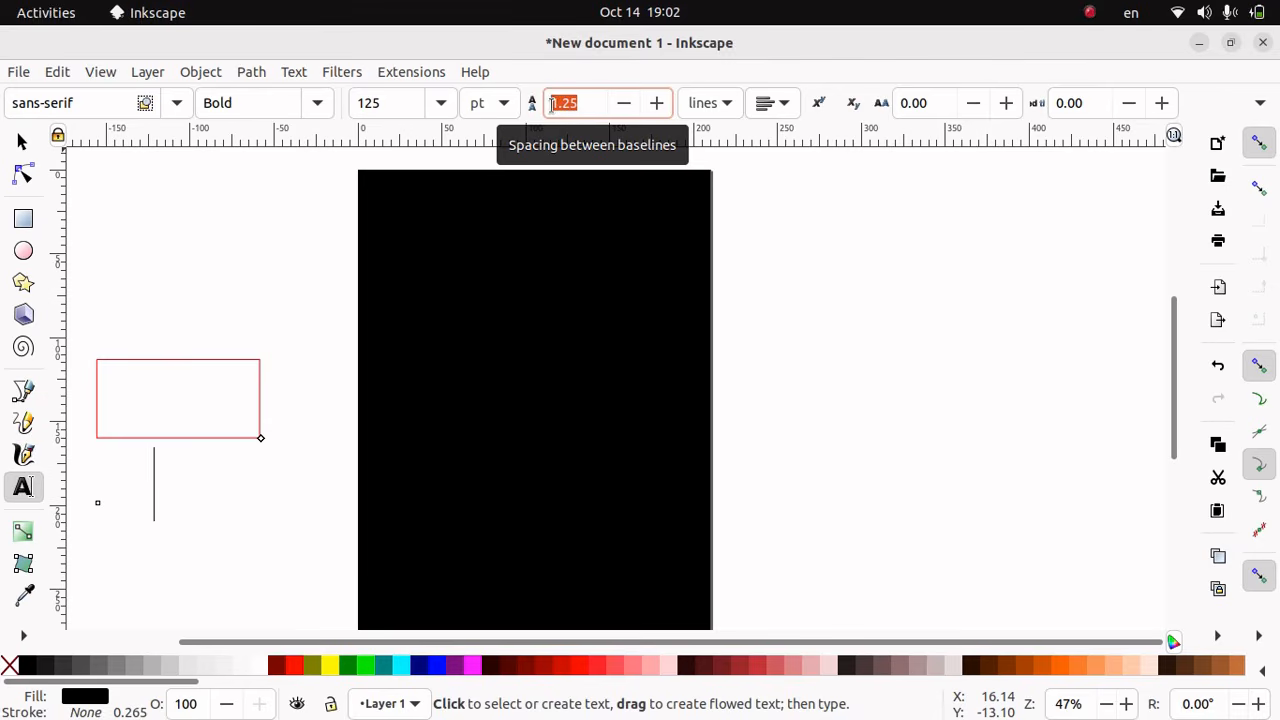
{"action": "type", "text": "2."}
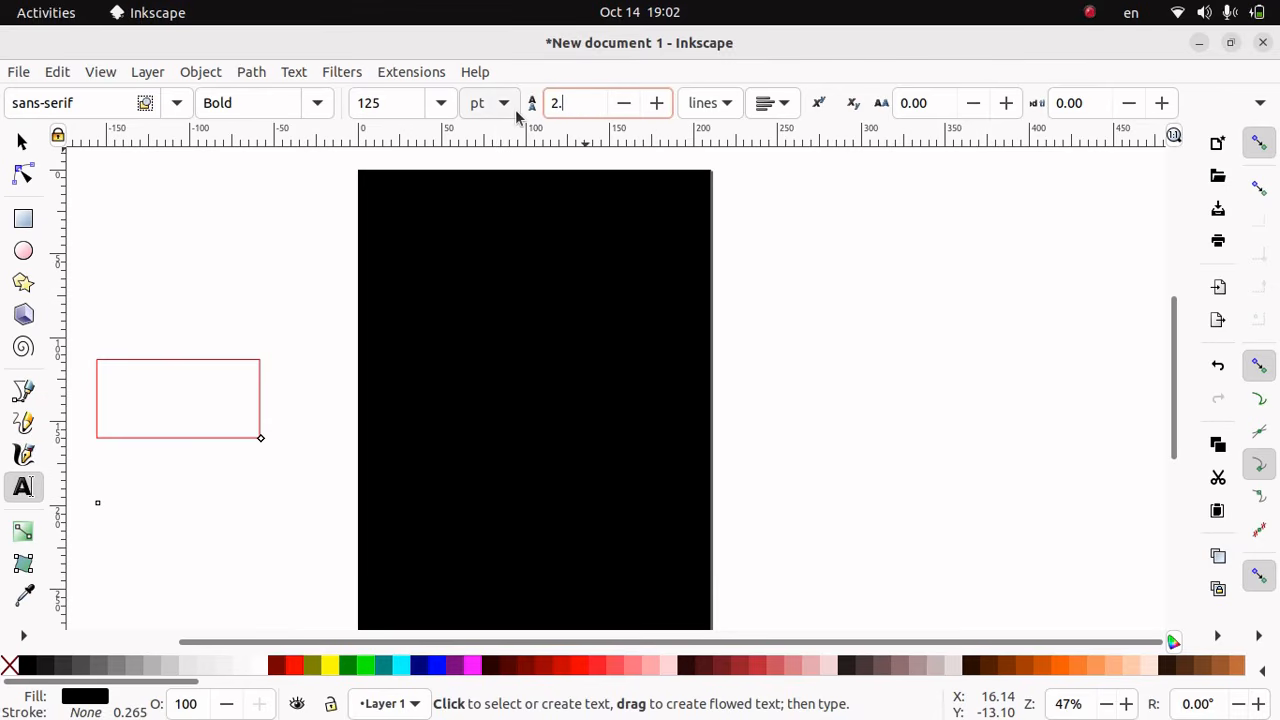
{"action": "key", "text": "Return"}
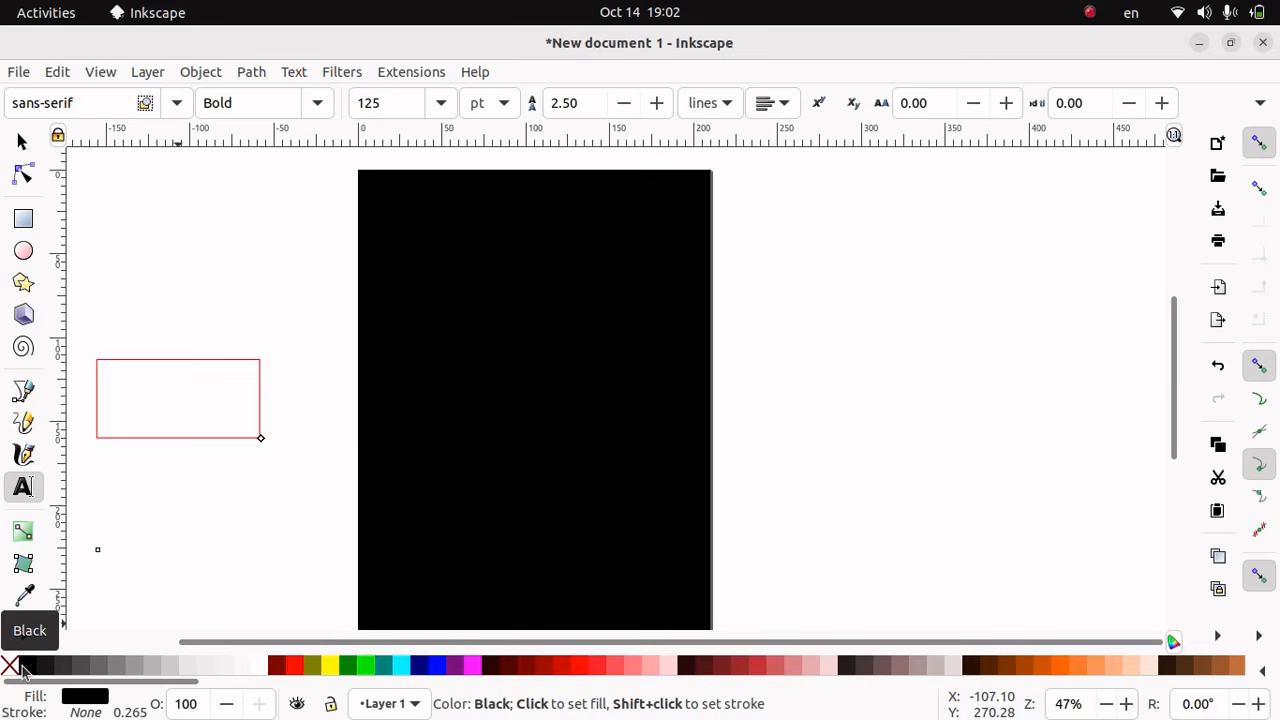
Delete the framed letter A and add the text SAY NO in the empty area beside the black rectangle
{"action": "key", "text": "BackSpace"}
{"action": "left_click", "coordinate": [120, 397]}
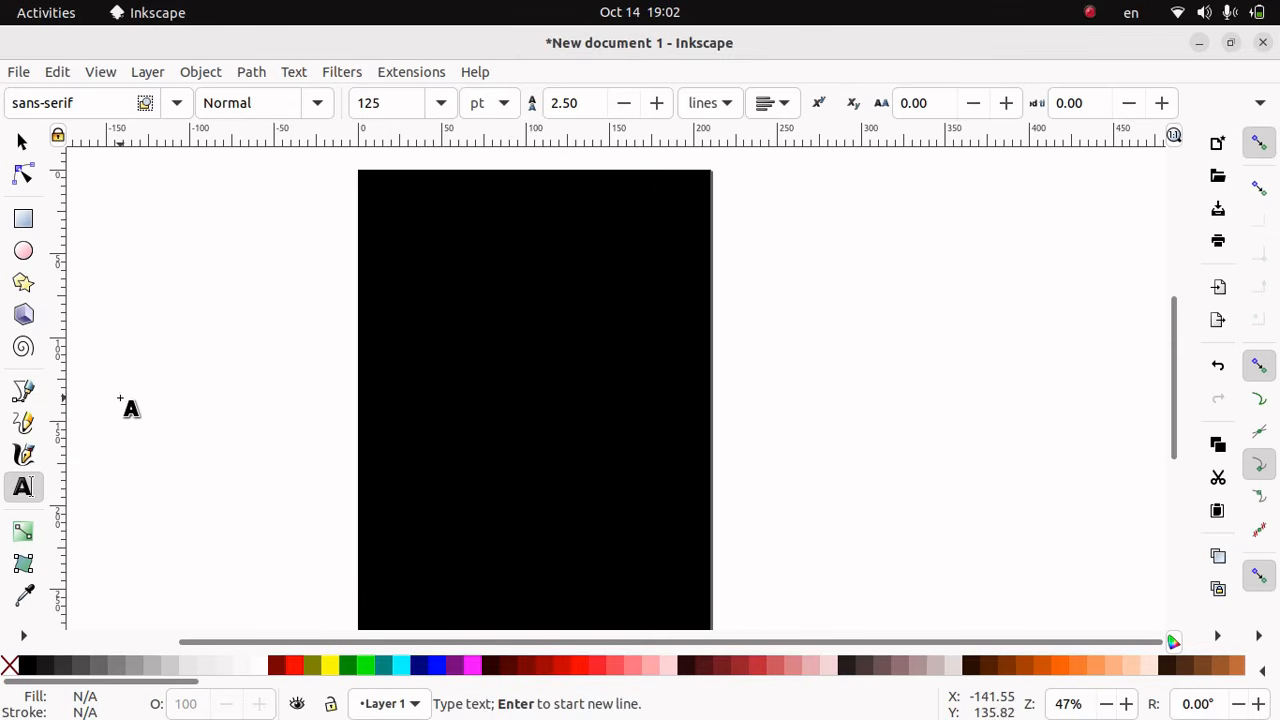
{"action": "type", "text": "SA"}
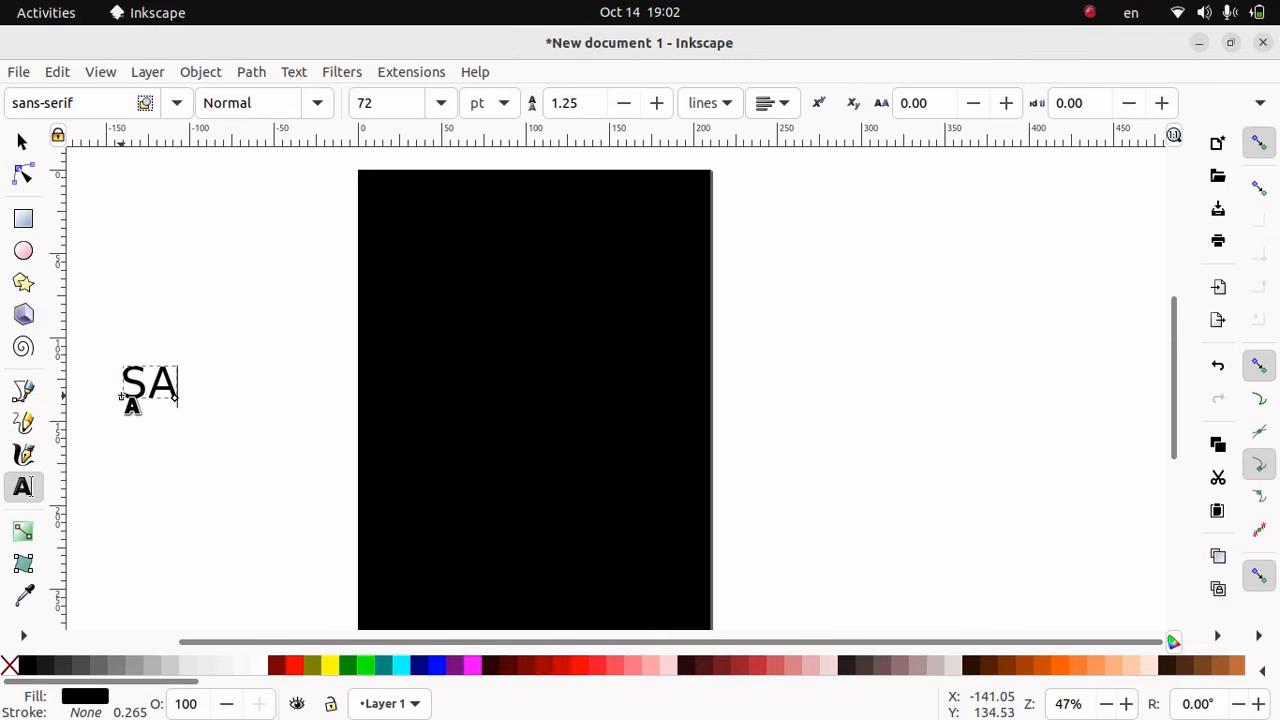
{"action": "type", "text": "Y N"}
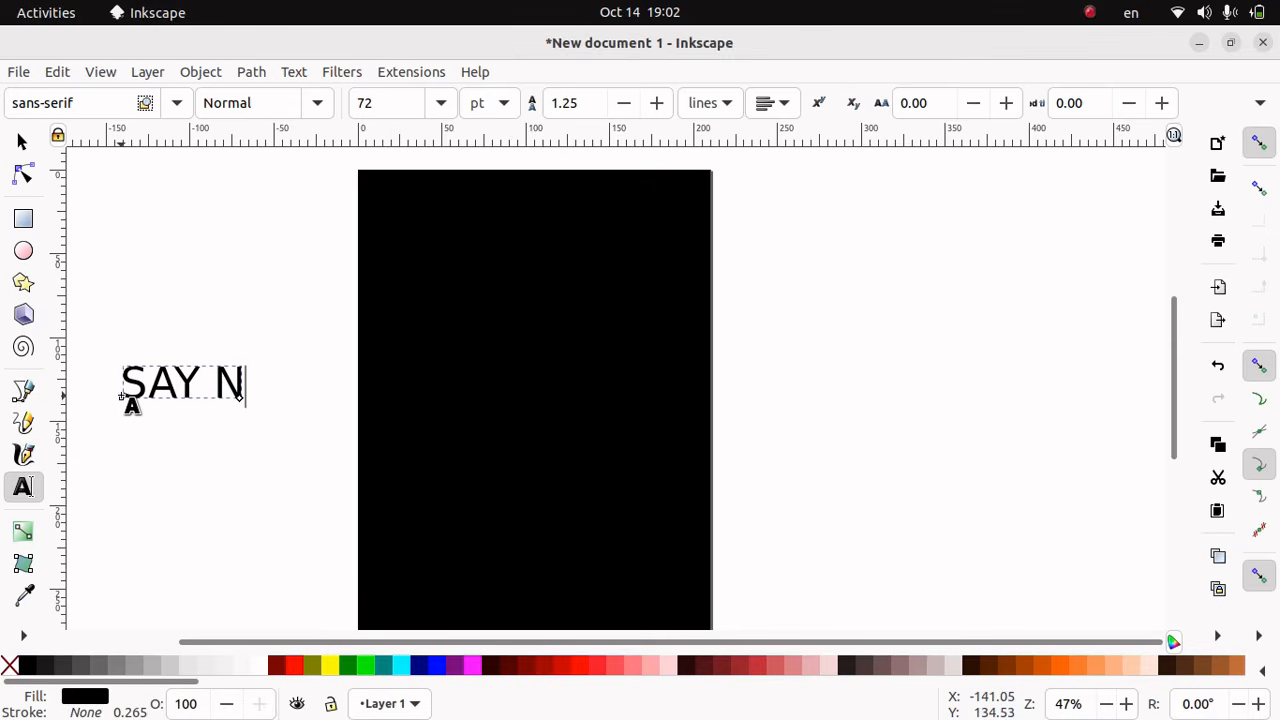
{"action": "type", "text": "O"}
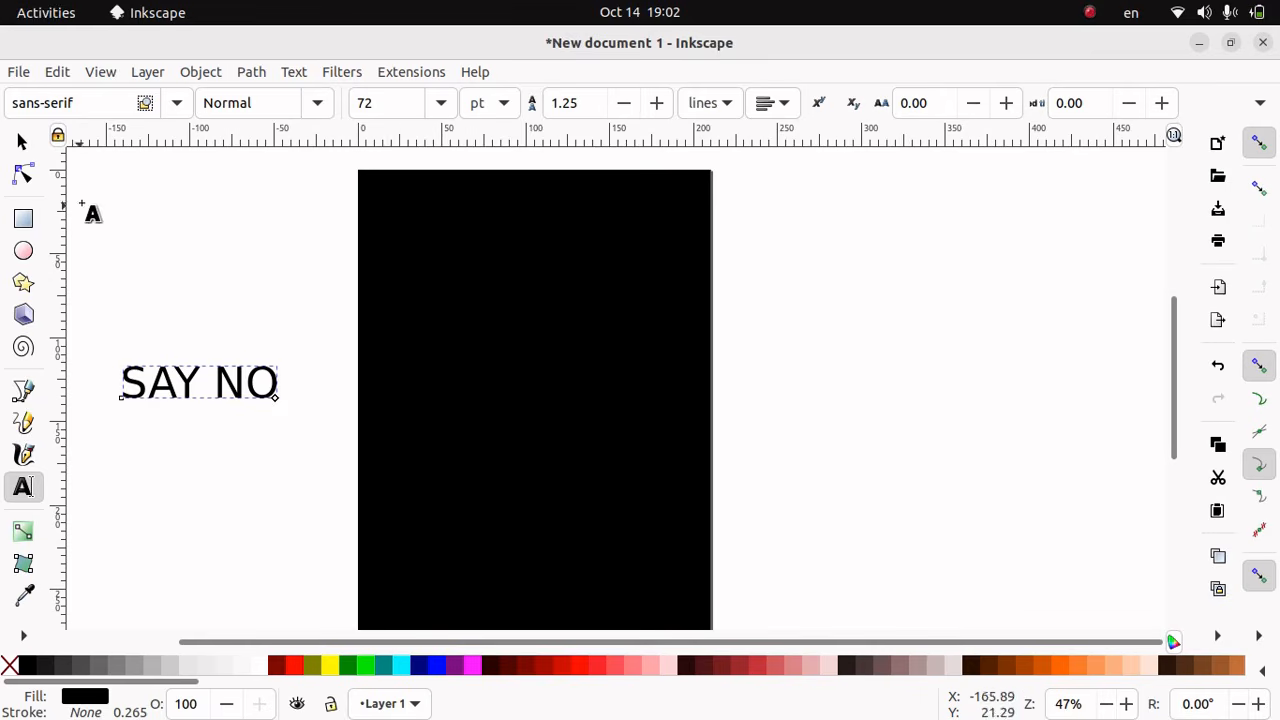
Duplicate the SAY NO text and place the copy just below the original, at about X -140 mm and Y 149 mm
{"action": "left_click", "coordinate": [58, 72]}
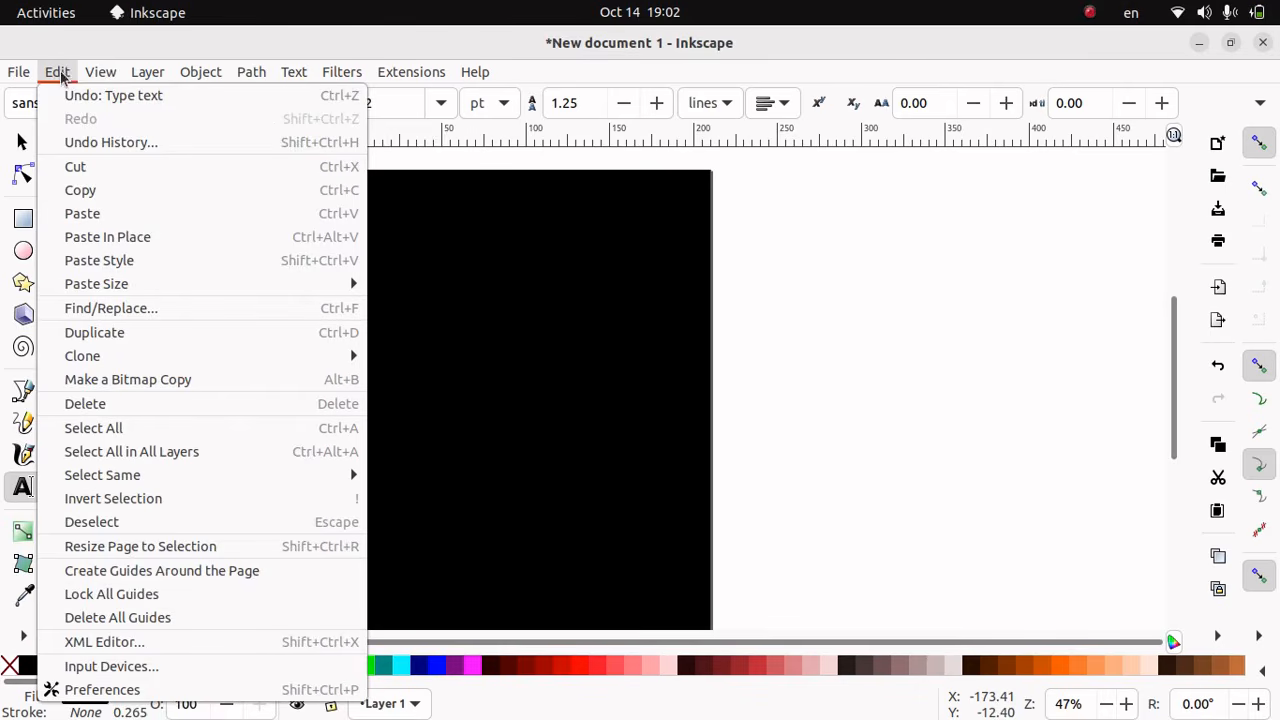
{"action": "left_click", "coordinate": [121, 343]}
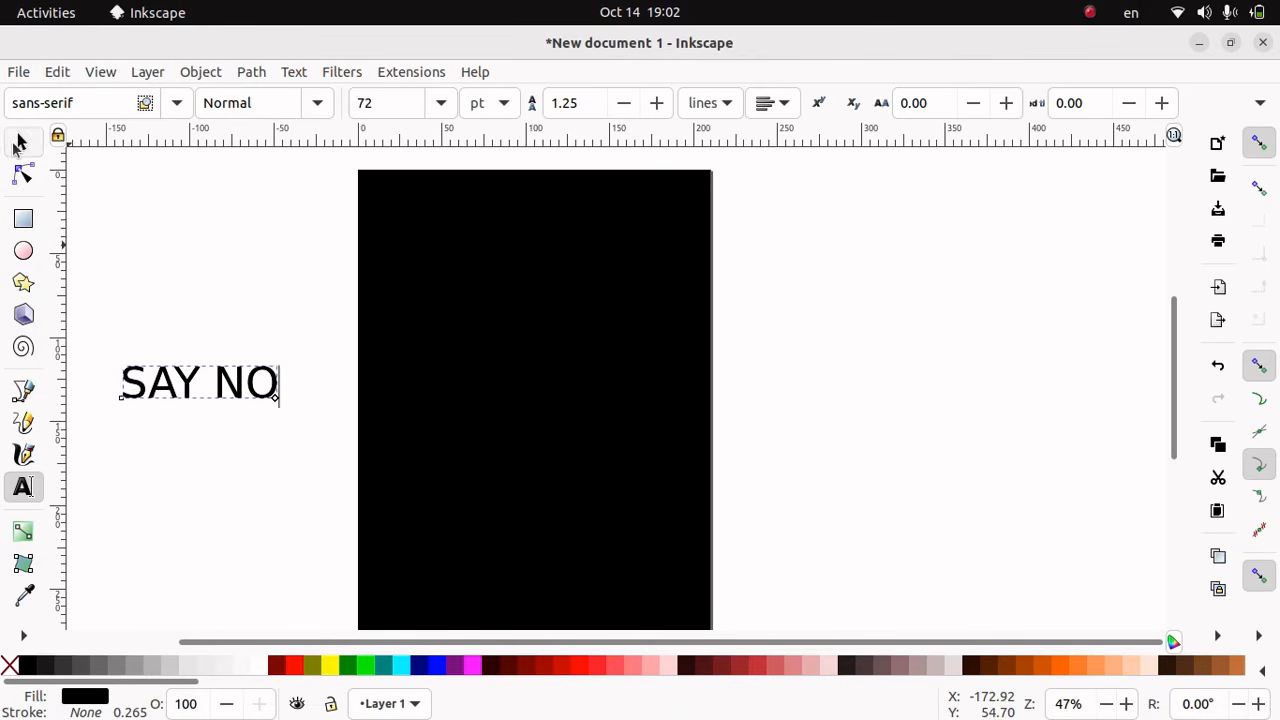
{"action": "left_click", "coordinate": [22, 142]}
{"action": "left_click_drag", "start_coordinate": [200, 400], "coordinate": [184, 446]}
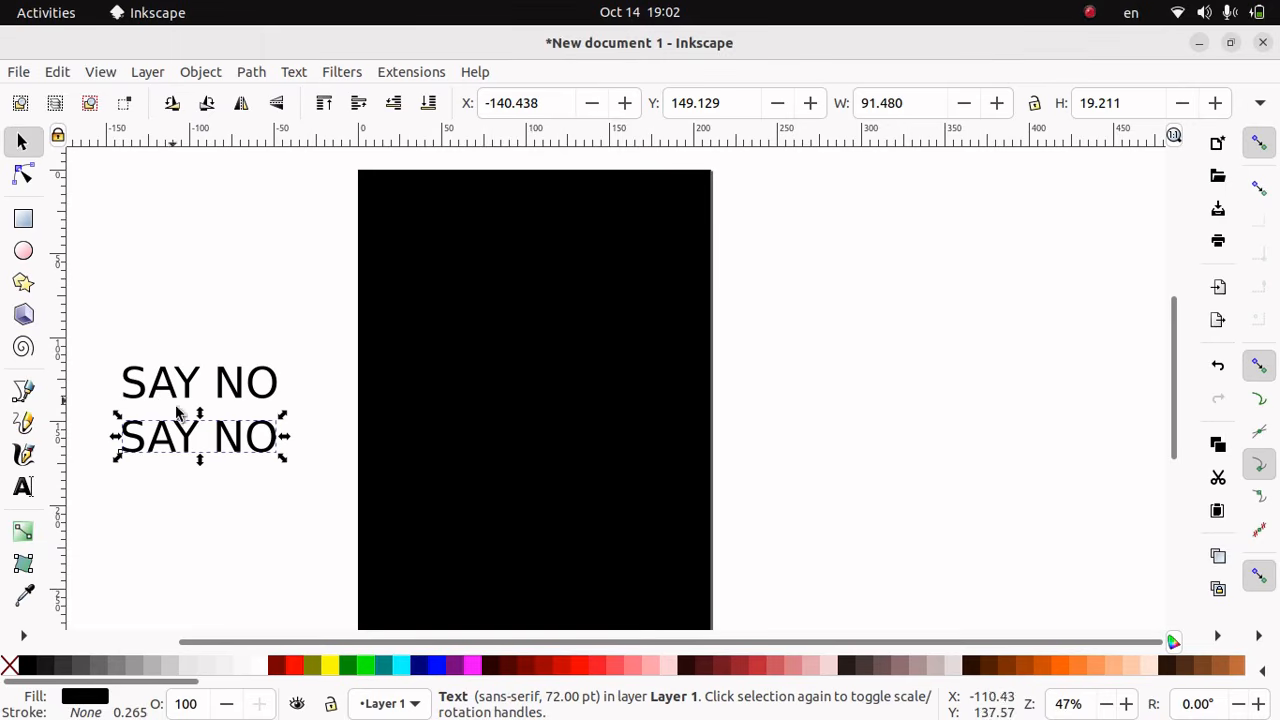
Replace the wording of the lower SAY NO copy with WAR
{"action": "triple_click", "coordinate": [263, 443]}
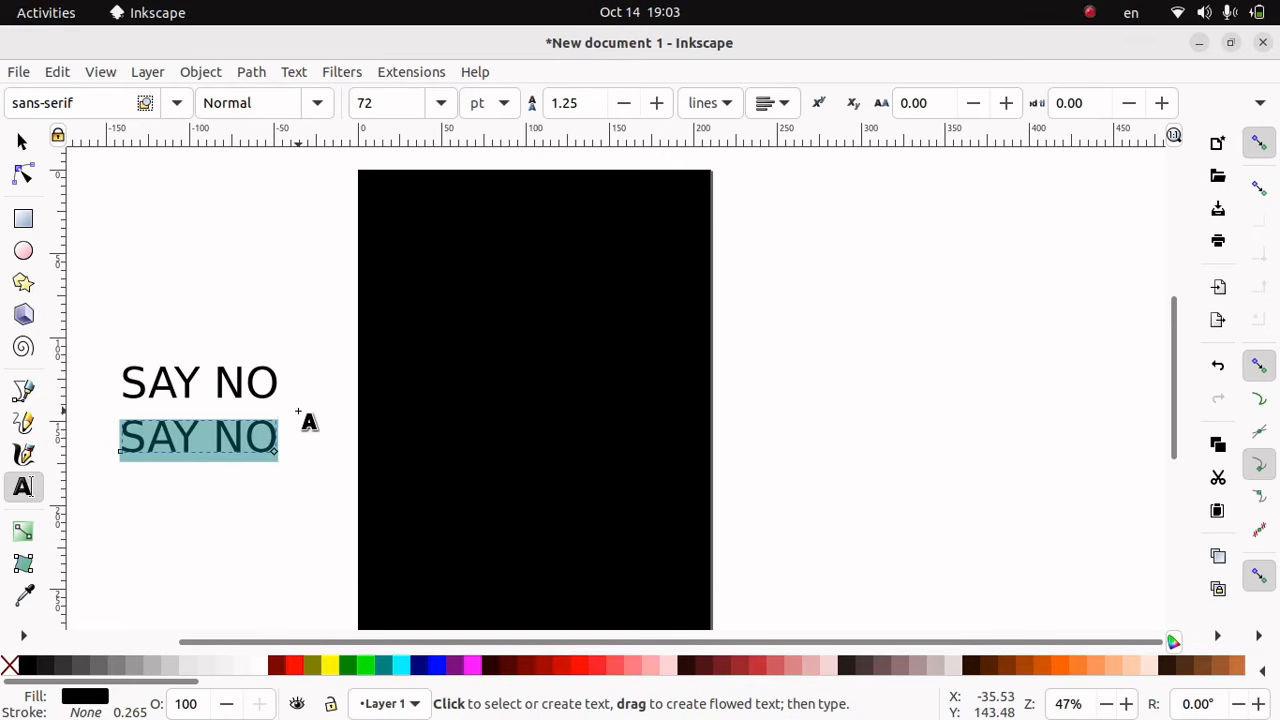
{"action": "key", "text": "BackSpace"}
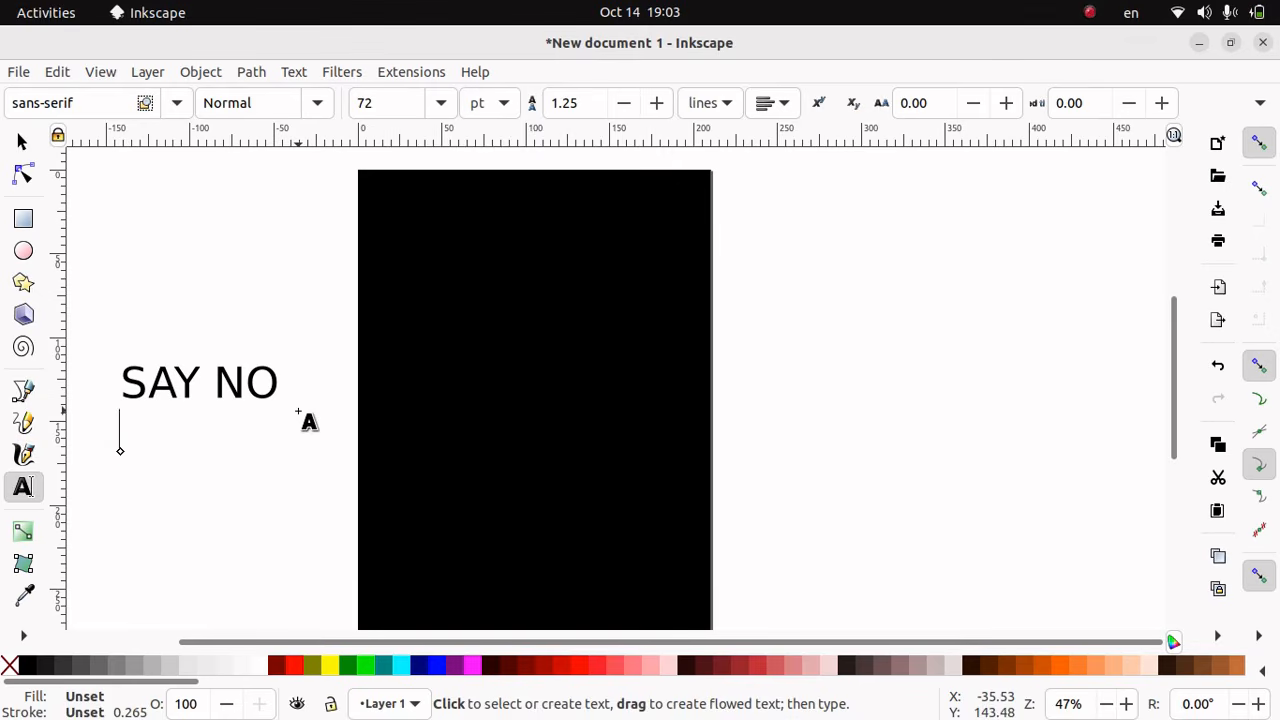
{"action": "type", "text": "WAR"}
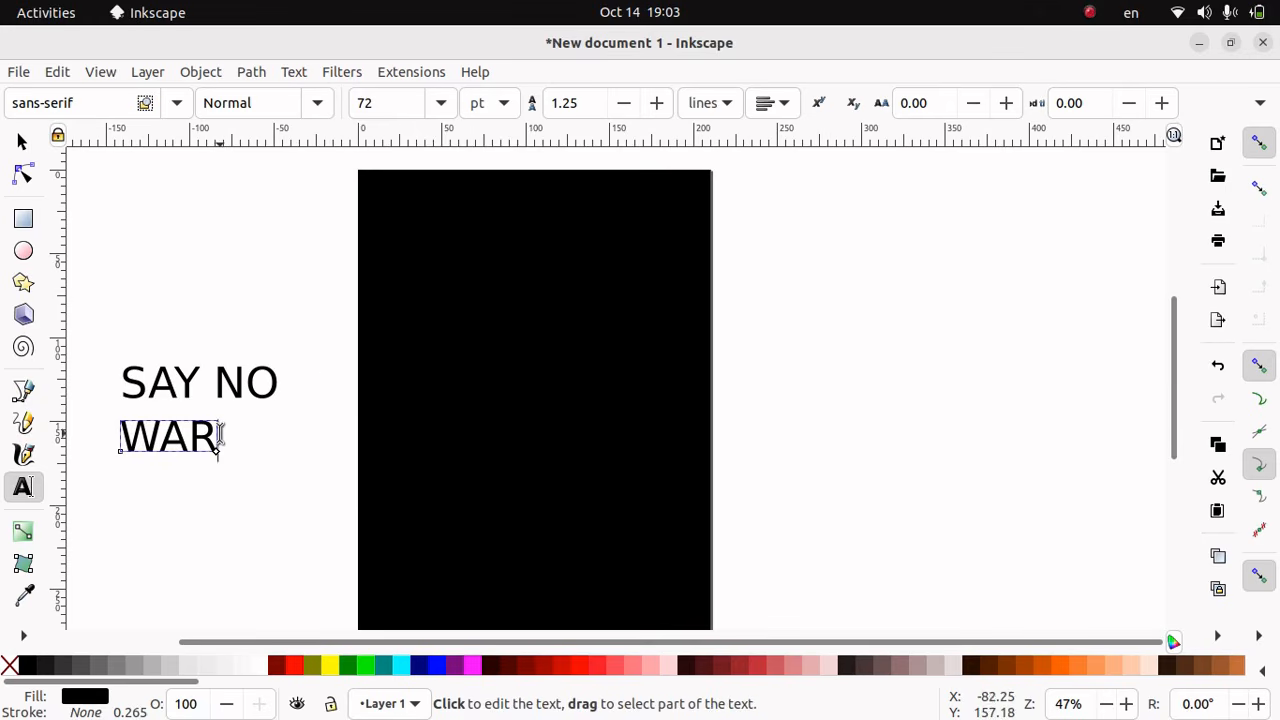
Set the WAR text's font size to 200 pt and move it below SAY NO, to about X -169 mm and Y 158 mm
{"action": "left_click", "coordinate": [385, 102]}
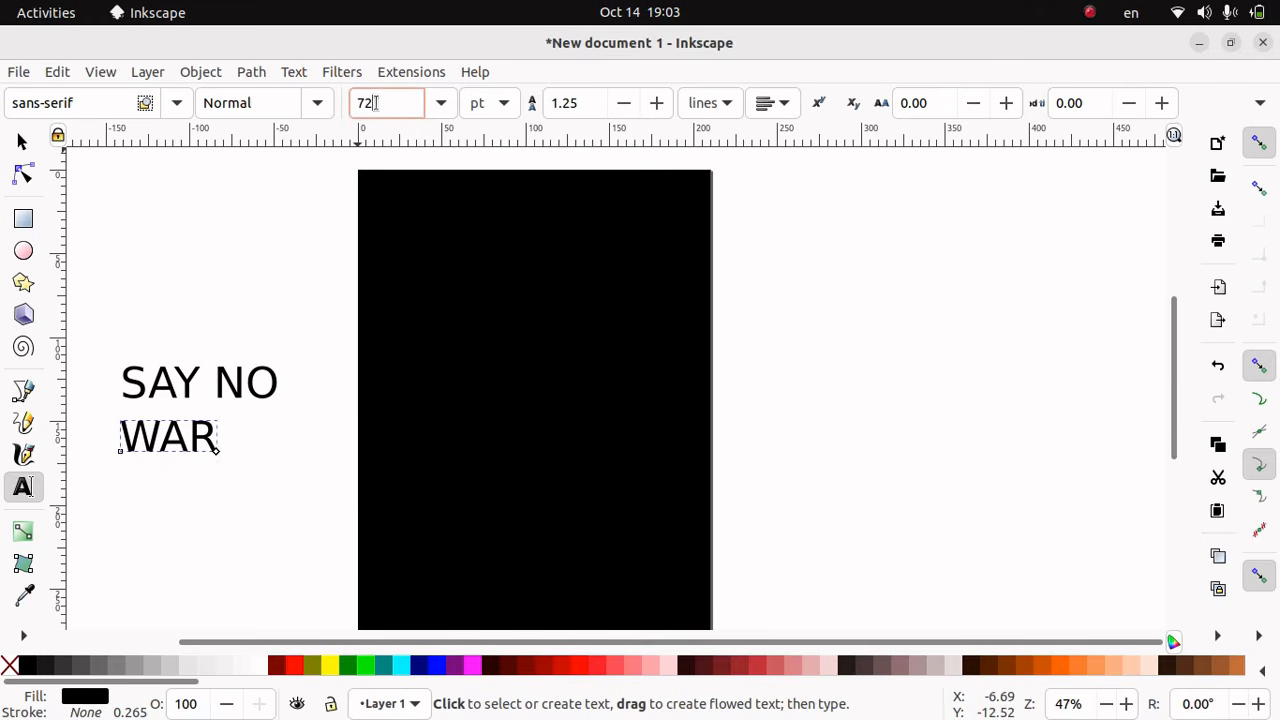
{"action": "left_click_drag", "start_coordinate": [216, 440], "coordinate": [138, 442]}
{"action": "left_click_drag", "start_coordinate": [374, 103], "coordinate": [352, 115]}
{"action": "type", "text": "2"}
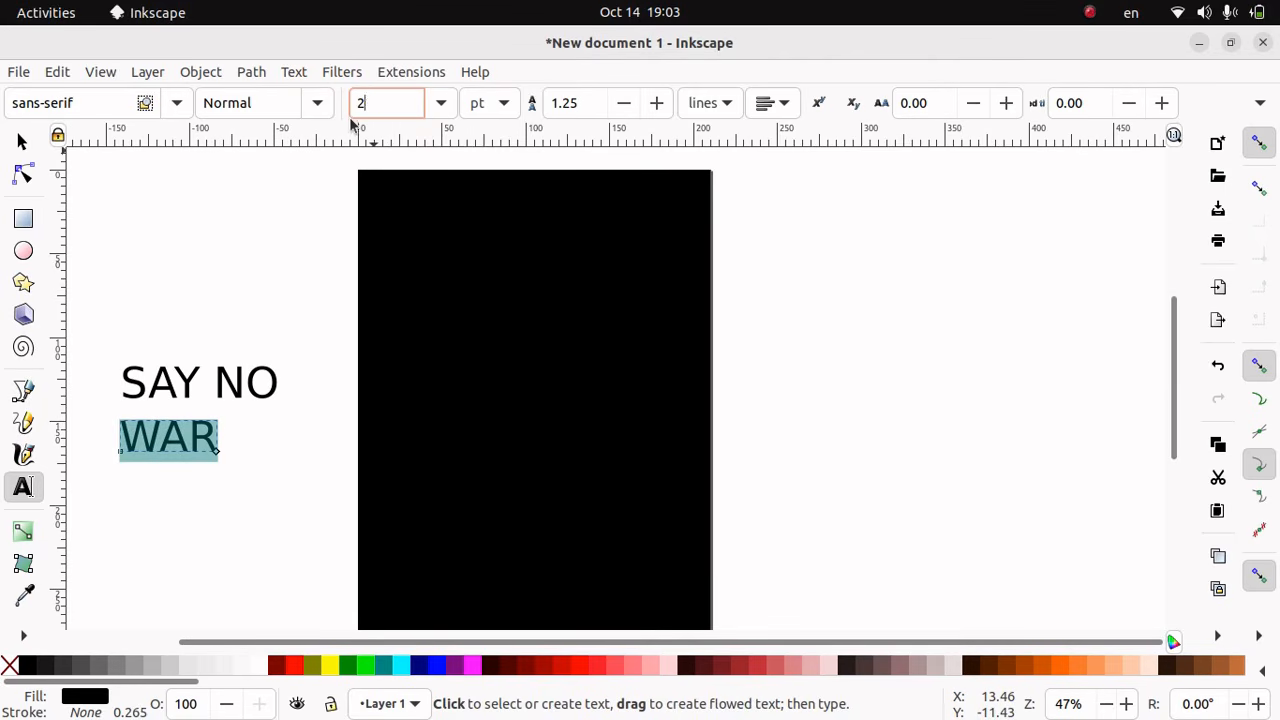
{"action": "type", "text": "00"}
{"action": "key", "text": "Return"}
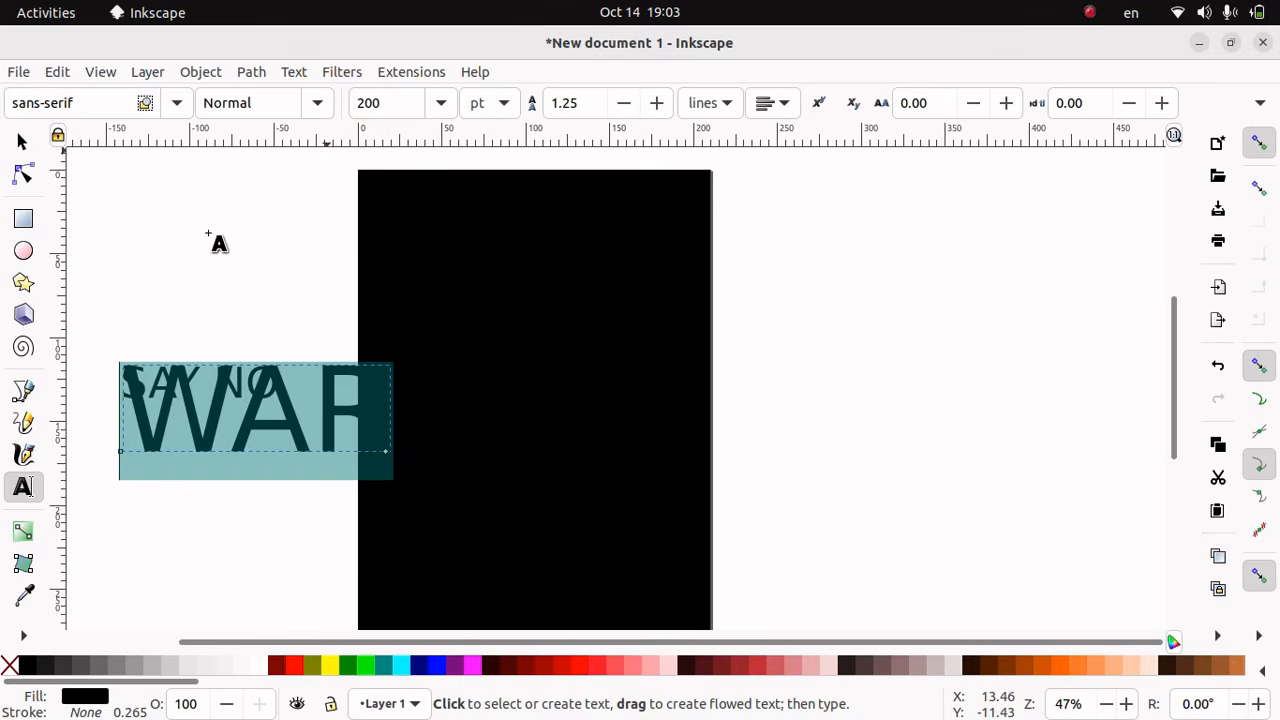
{"action": "left_click", "coordinate": [22, 141]}
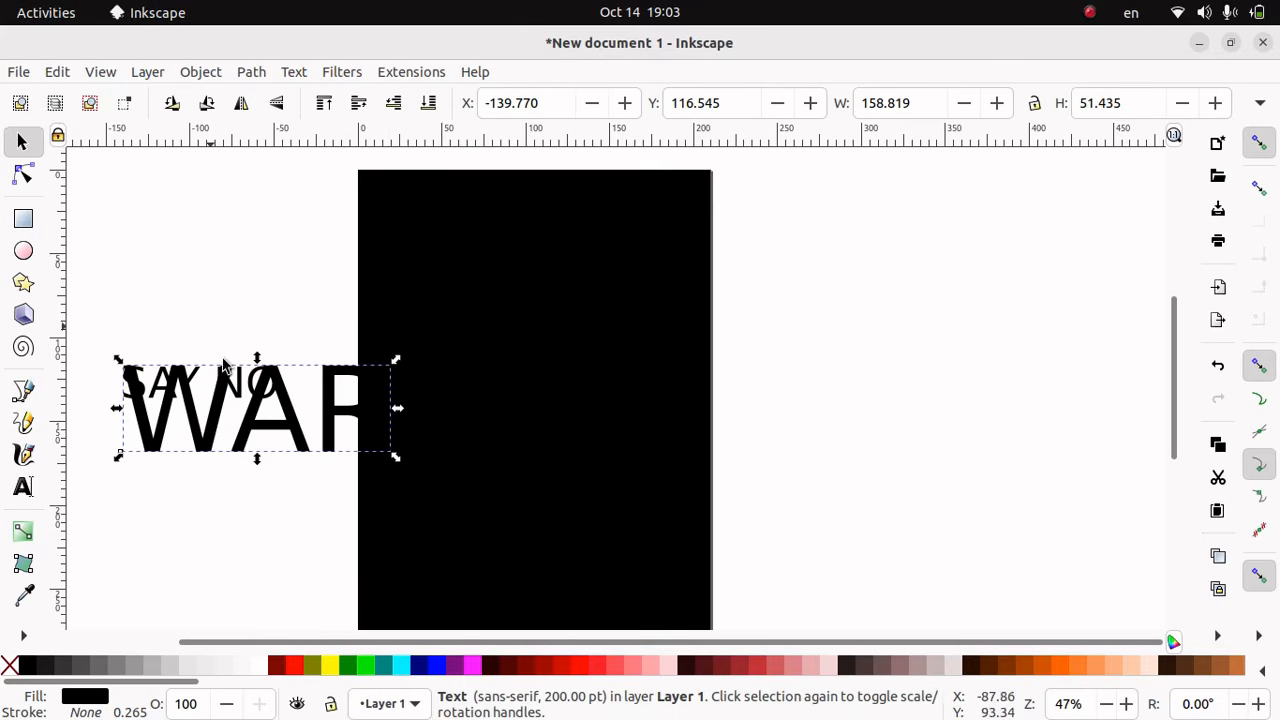
{"action": "left_click_drag", "start_coordinate": [200, 420], "coordinate": [153, 495]}
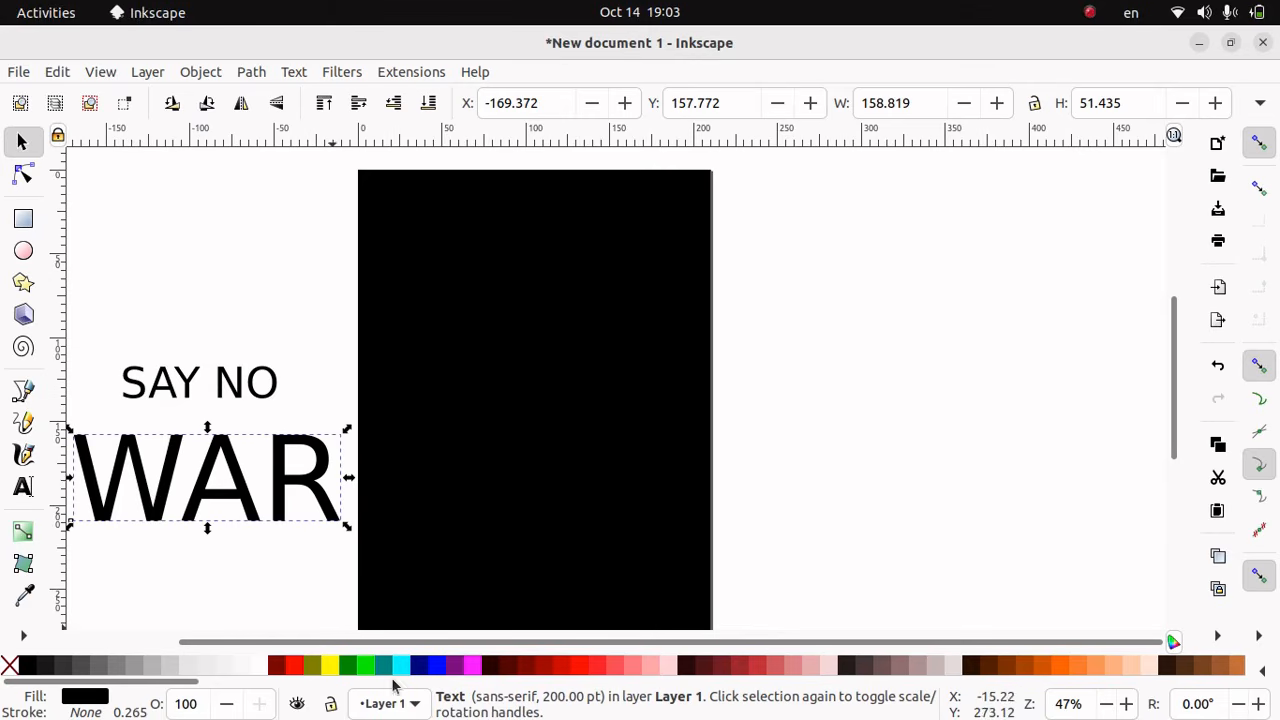
Fill the SAY NO text with red (#FF0000) and the WAR text with yellow (#FFFF00)
{"action": "left_click", "coordinate": [152, 392]}
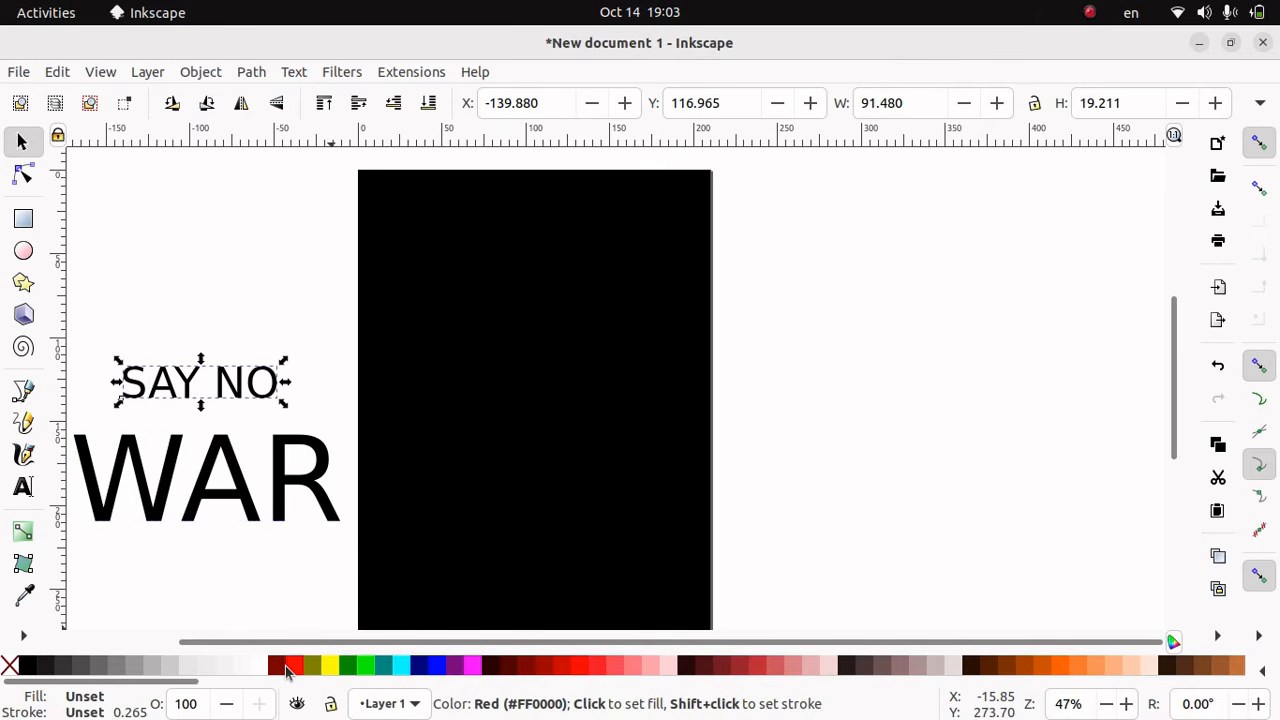
{"action": "left_click", "coordinate": [286, 667]}
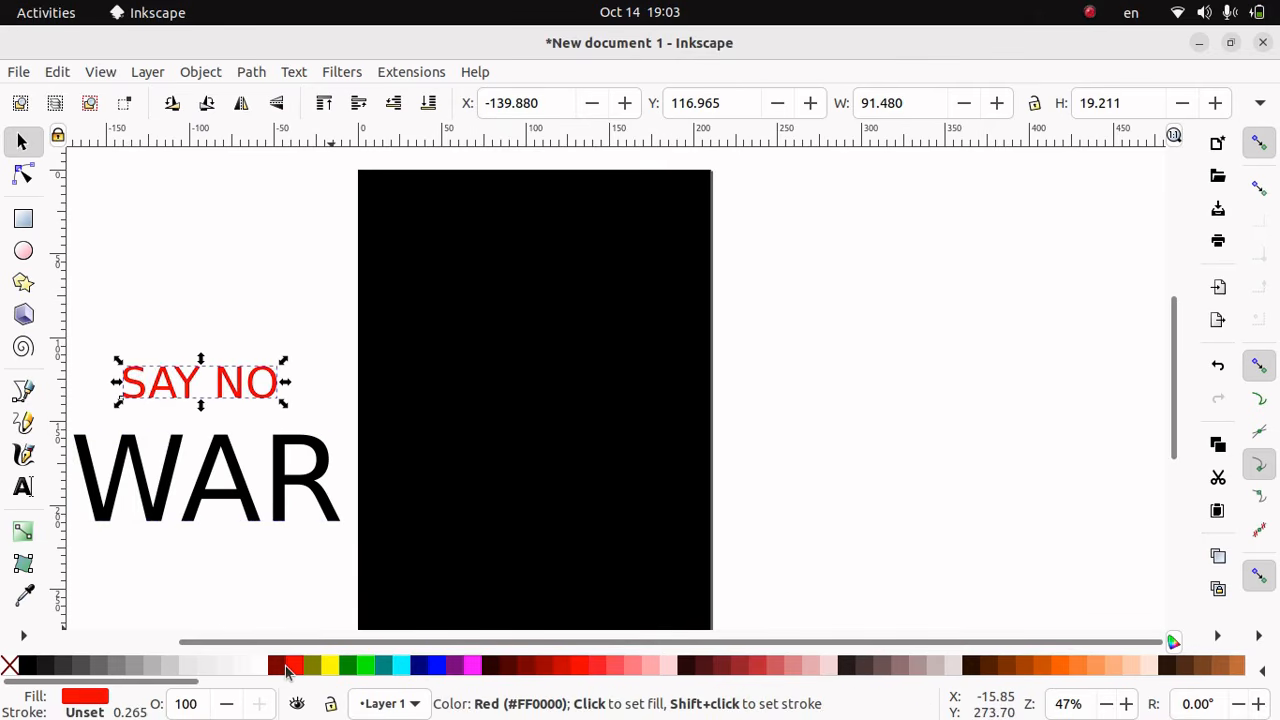
{"action": "left_click", "coordinate": [197, 495]}
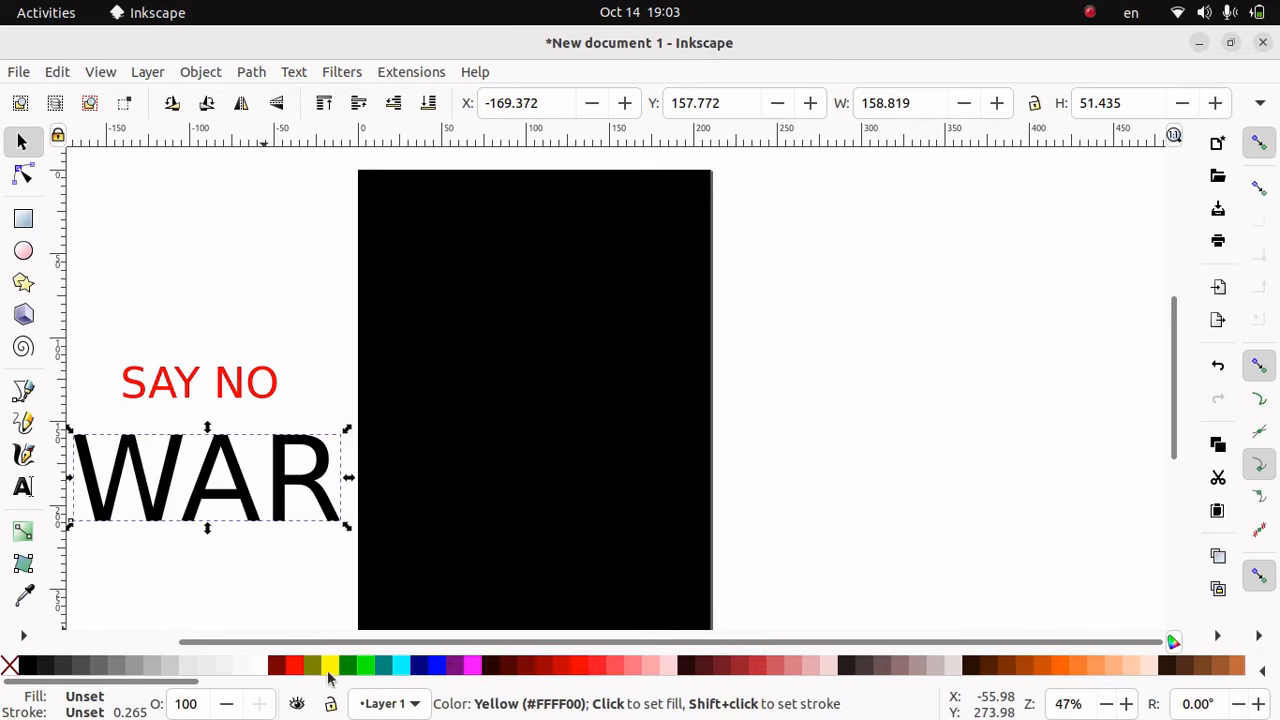
{"action": "left_click", "coordinate": [331, 665]}
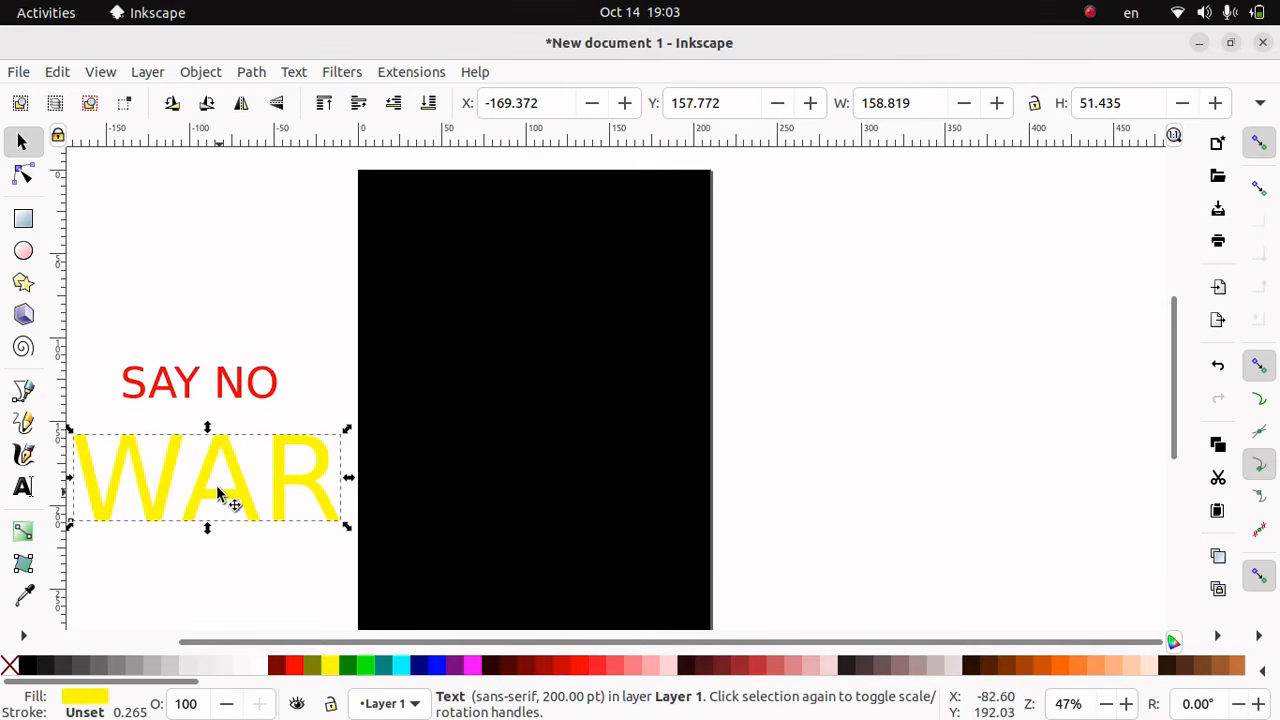
Move the WAR text onto the black rectangle, to about X 24 mm and Y 141 mm
{"action": "left_click_drag", "start_coordinate": [217, 486], "coordinate": [558, 447]}
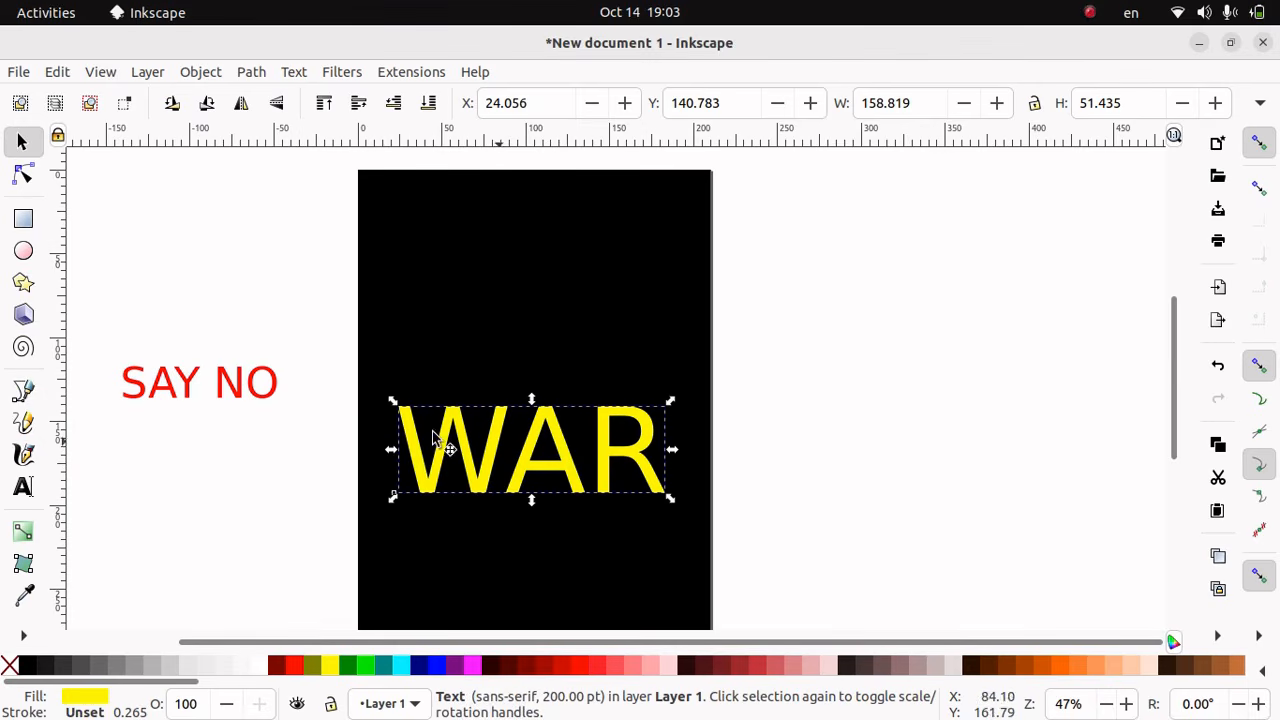
Move the SAY NO text onto the black rectangle above WAR and scale it down to about 81 × 17 mm
{"action": "left_click_drag", "start_coordinate": [203, 386], "coordinate": [537, 371]}
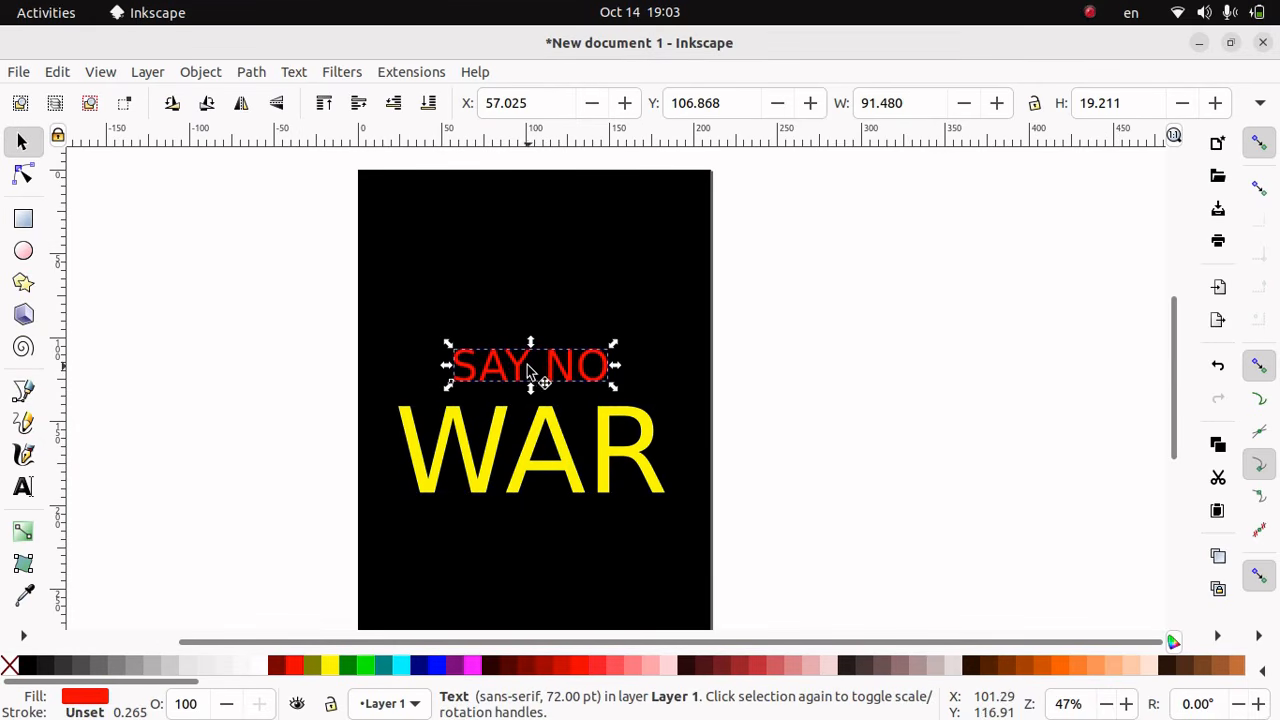
{"action": "key", "text": "ctrl"}
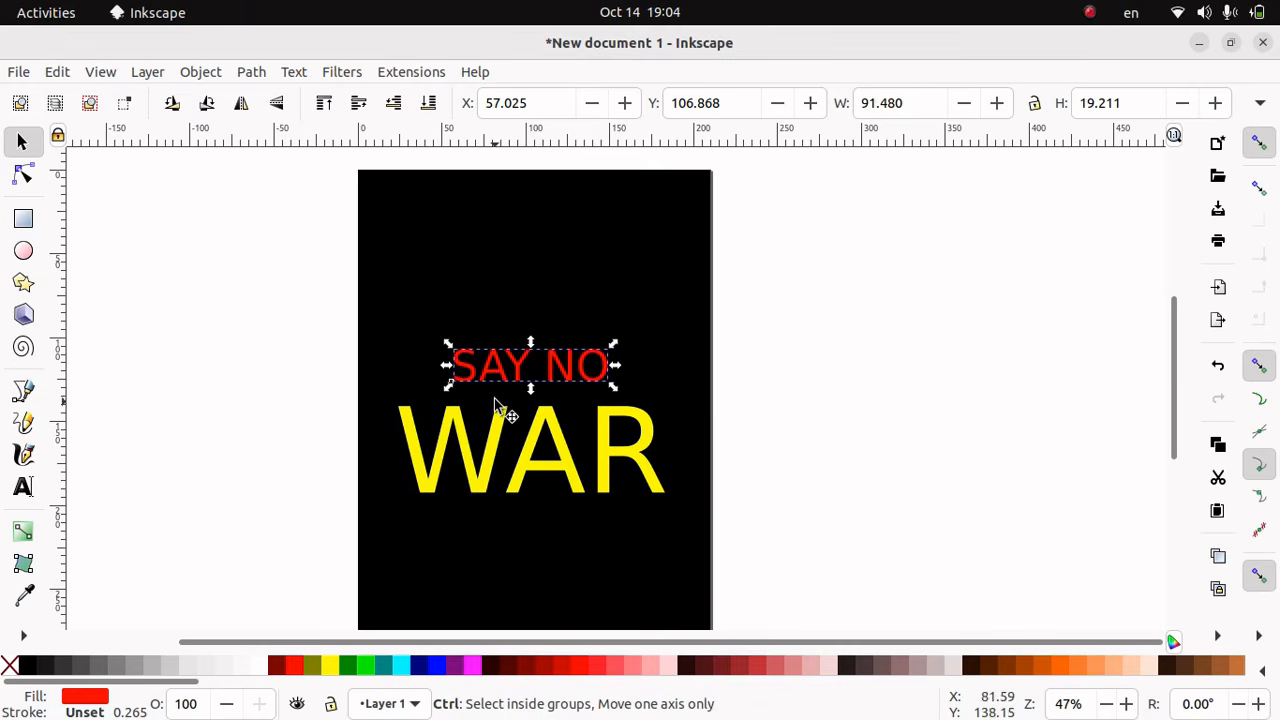
{"action": "left_click", "coordinate": [468, 366]}
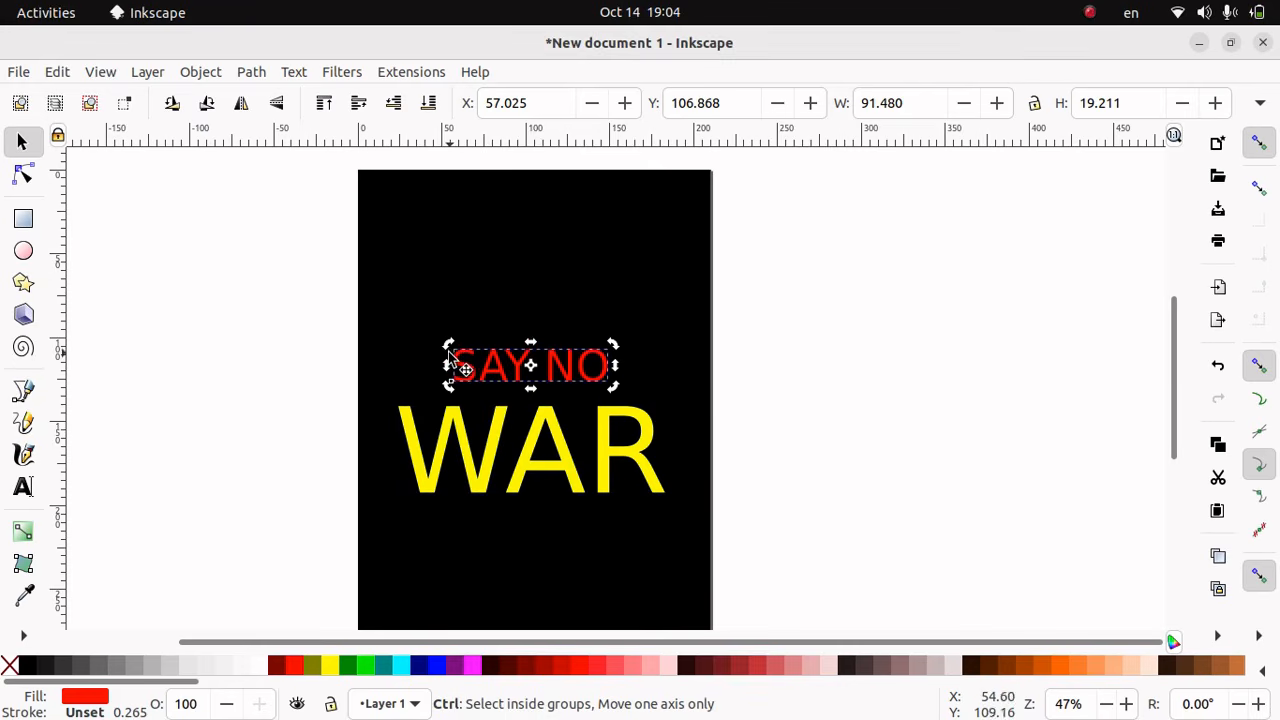
{"action": "left_click", "coordinate": [452, 356]}
{"action": "left_click", "coordinate": [455, 358]}
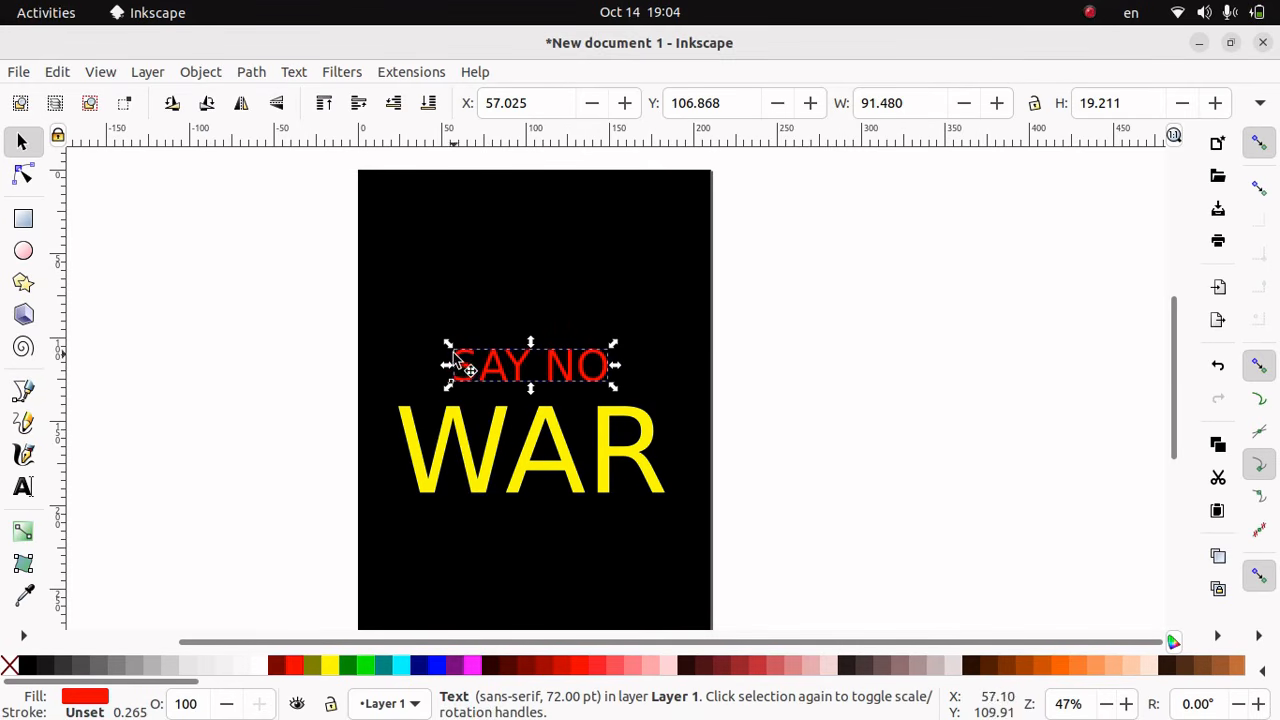
{"action": "left_click_drag", "start_coordinate": [448, 345], "coordinate": [472, 350]}
Scale the WAR text down to about 103 × 33 mm and move SAY NO directly above it, to about X 64 mm and Y 137 mm
{"action": "left_click", "coordinate": [418, 455]}
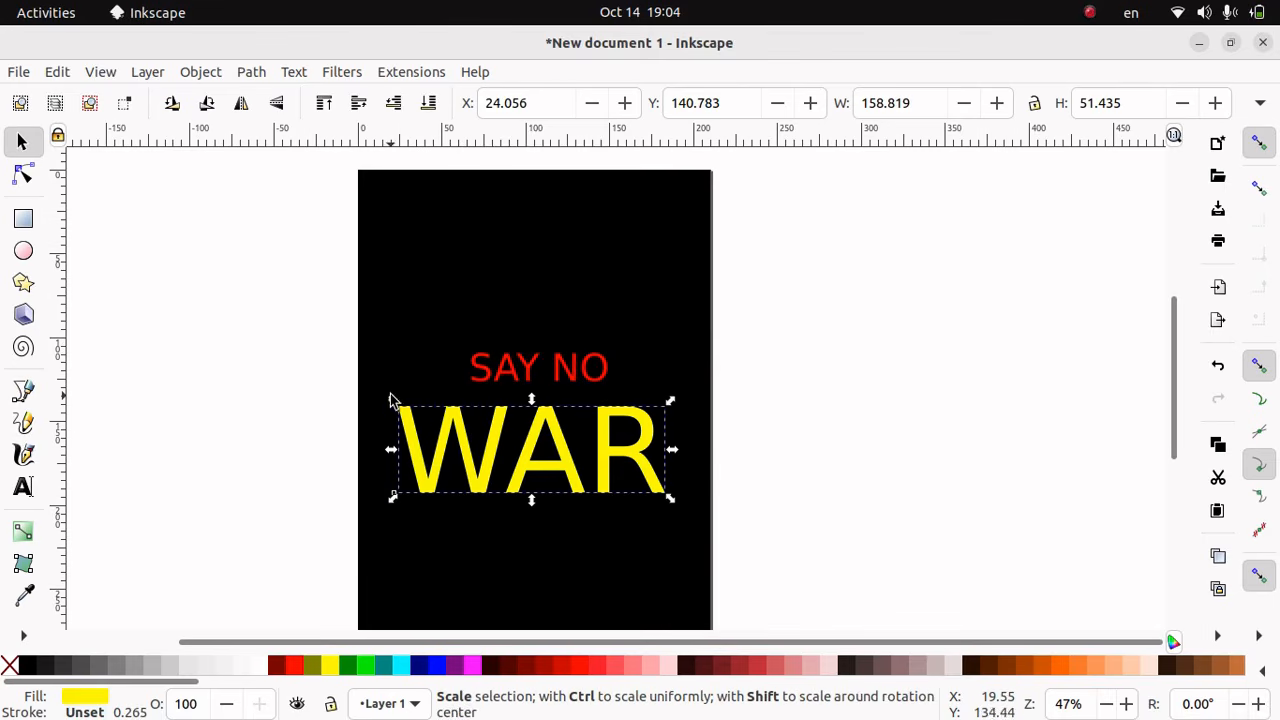
{"action": "left_click_drag", "start_coordinate": [391, 402], "coordinate": [486, 430]}
{"action": "left_click", "coordinate": [578, 474]}
{"action": "left_click_drag", "start_coordinate": [578, 474], "coordinate": [528, 480]}
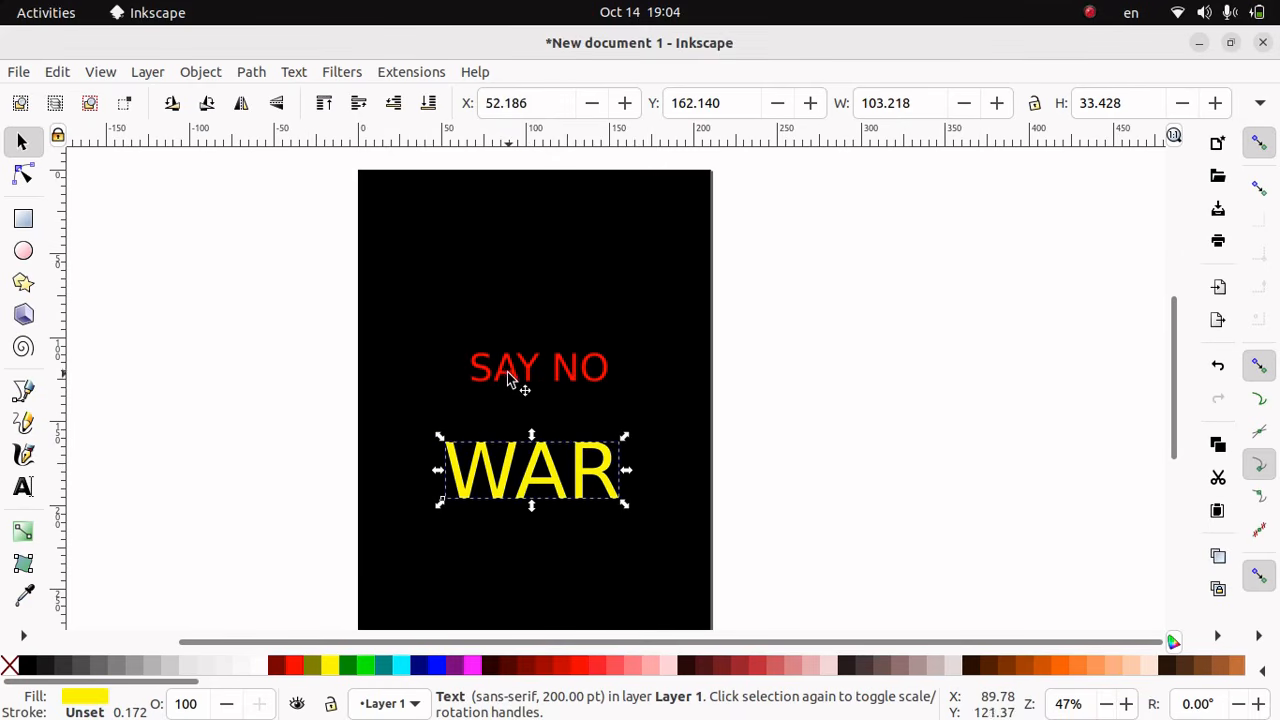
{"action": "left_click_drag", "start_coordinate": [517, 380], "coordinate": [503, 427]}
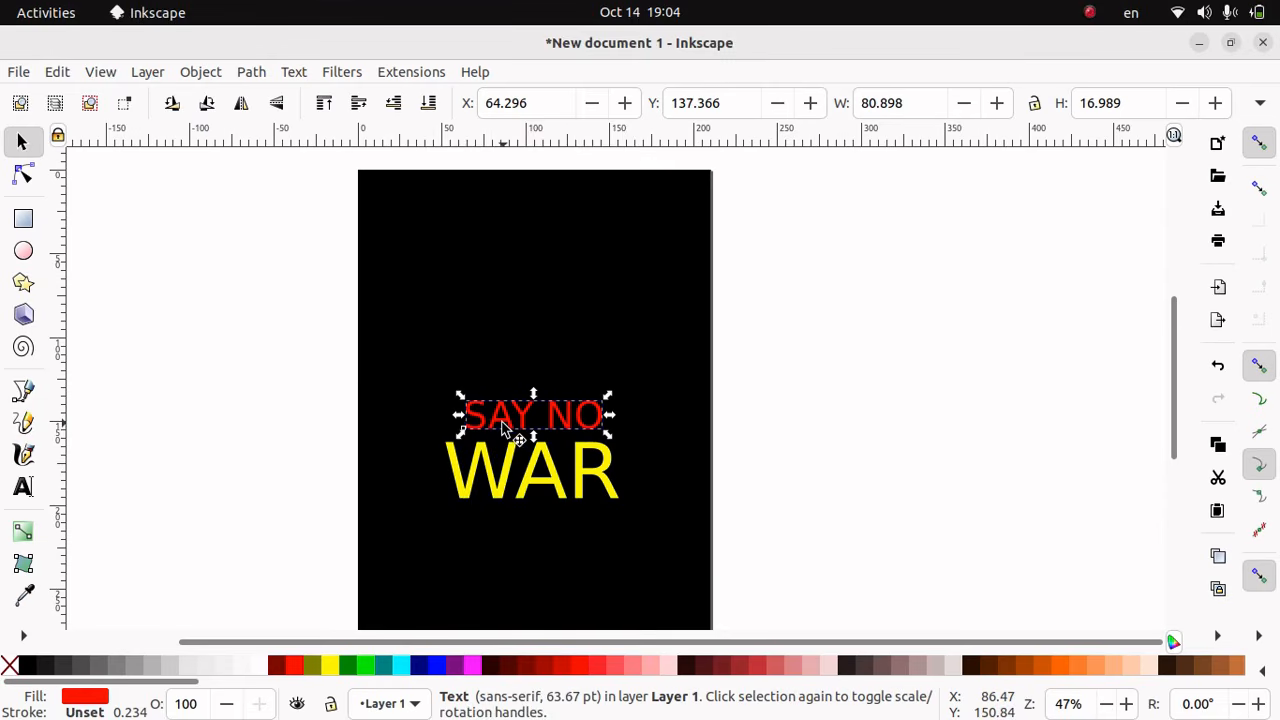
Draw a blue rectangle about 61 × 39 mm beside the page and add the text TO over its lower edge
{"action": "left_click", "coordinate": [24, 220]}
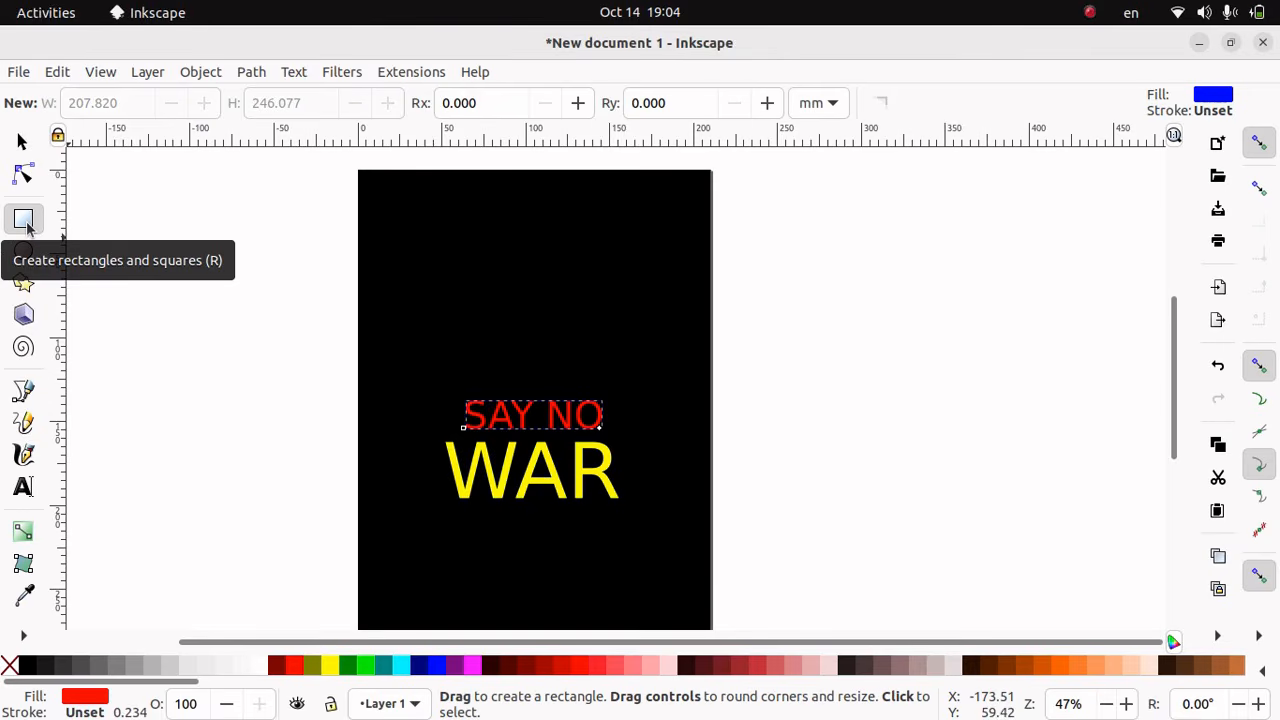
{"action": "left_click_drag", "start_coordinate": [139, 353], "coordinate": [241, 417]}
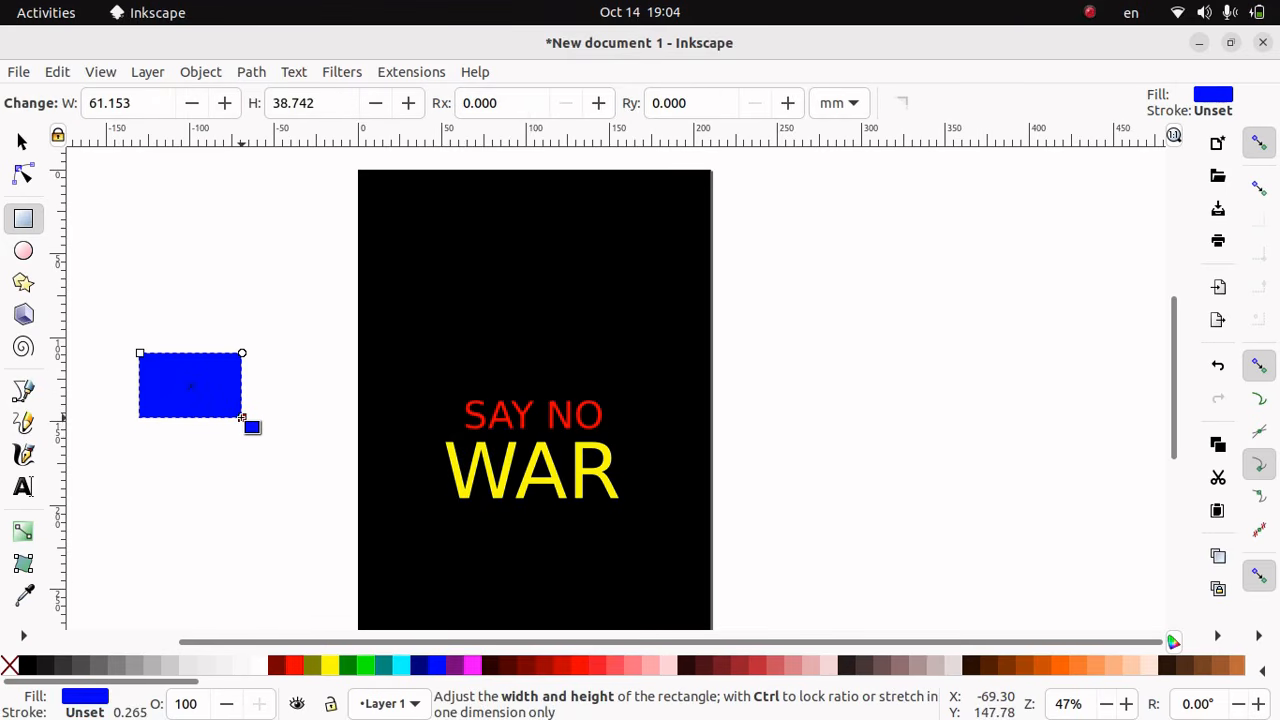
{"action": "left_click", "coordinate": [23, 487]}
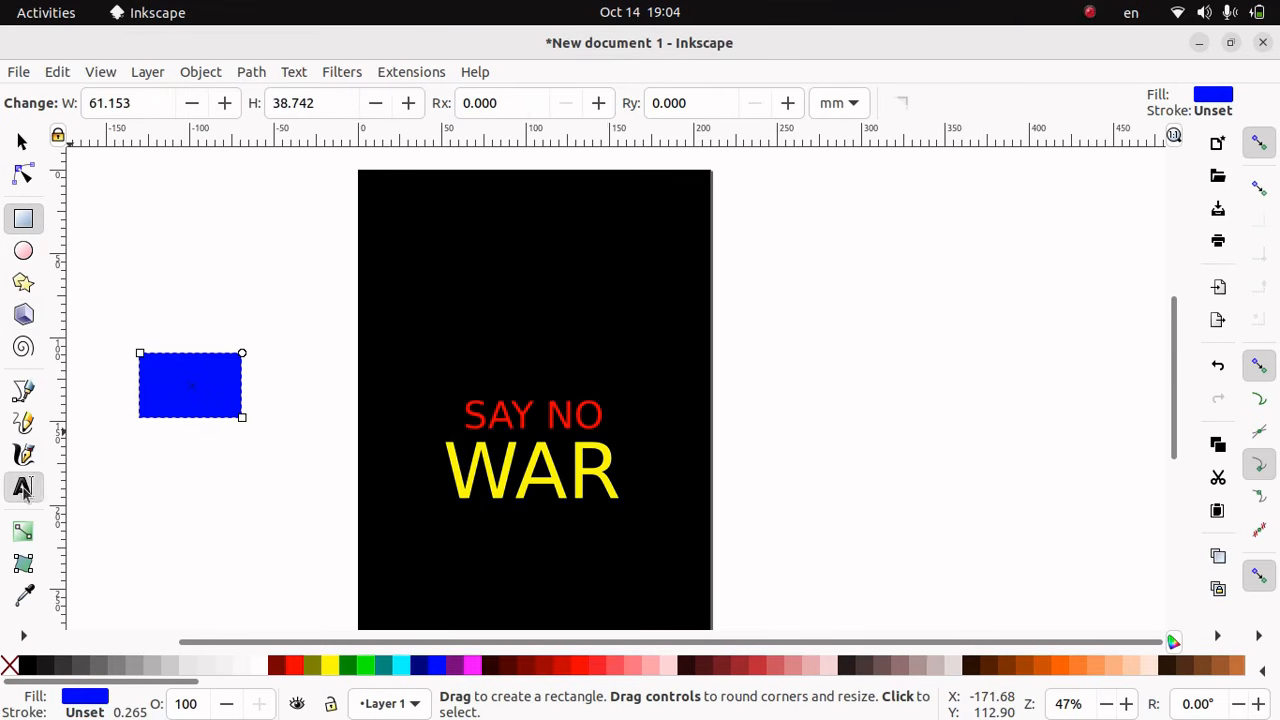
{"action": "left_click", "coordinate": [152, 435]}
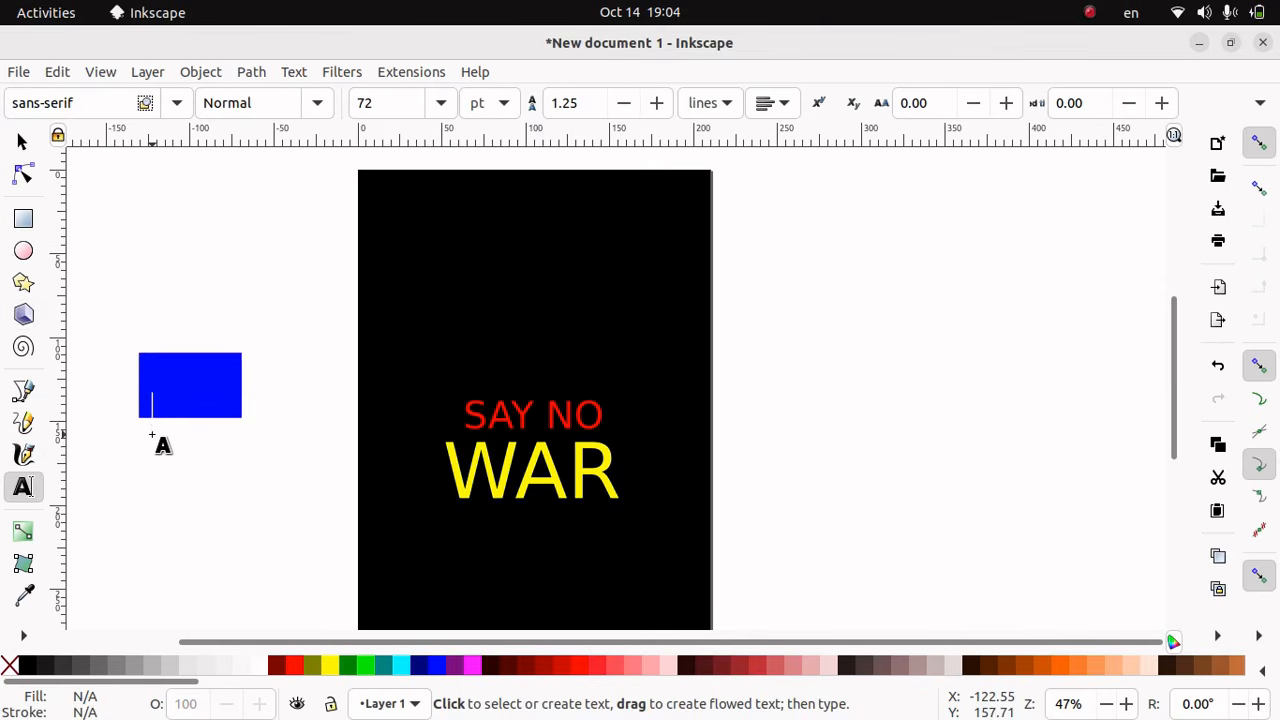
{"action": "type", "text": "TO"}
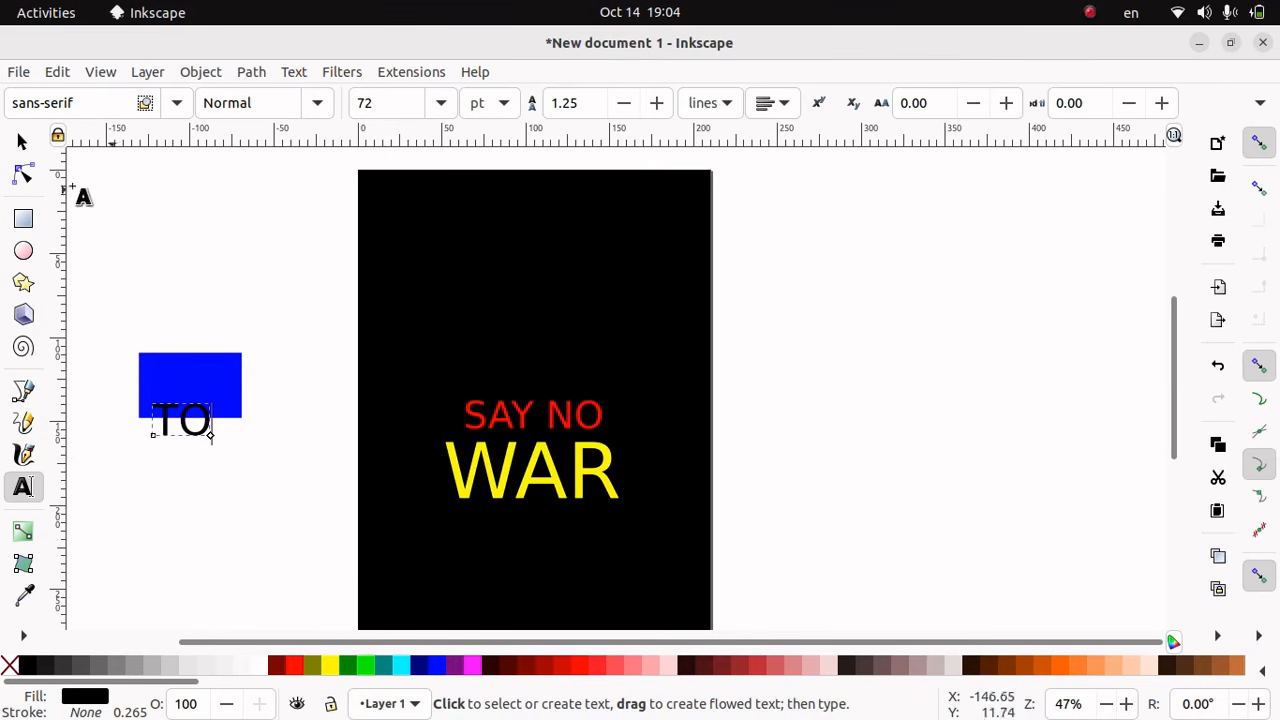
Scale the blue rectangle down to about 25 × 15 mm and place it between SAY NO and WAR, at about X 93 mm and Y 153 mm
{"action": "left_click", "coordinate": [22, 142]}
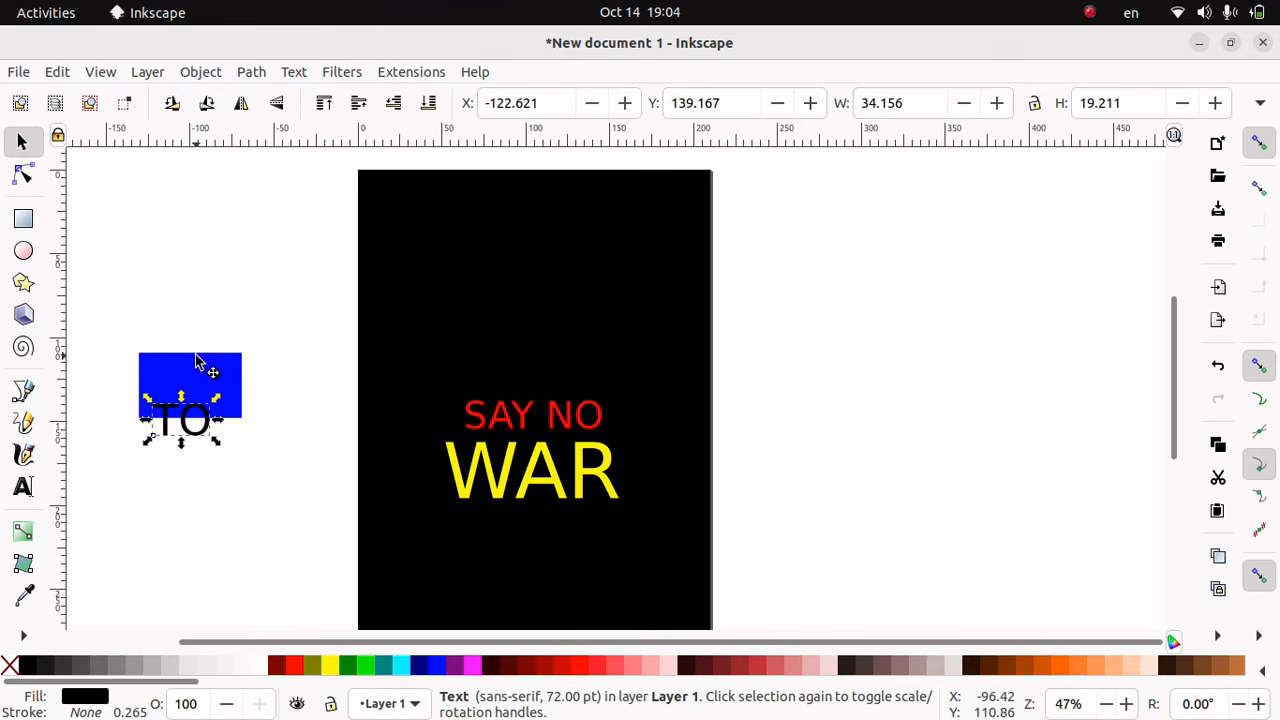
{"action": "left_click_drag", "start_coordinate": [200, 363], "coordinate": [547, 429]}
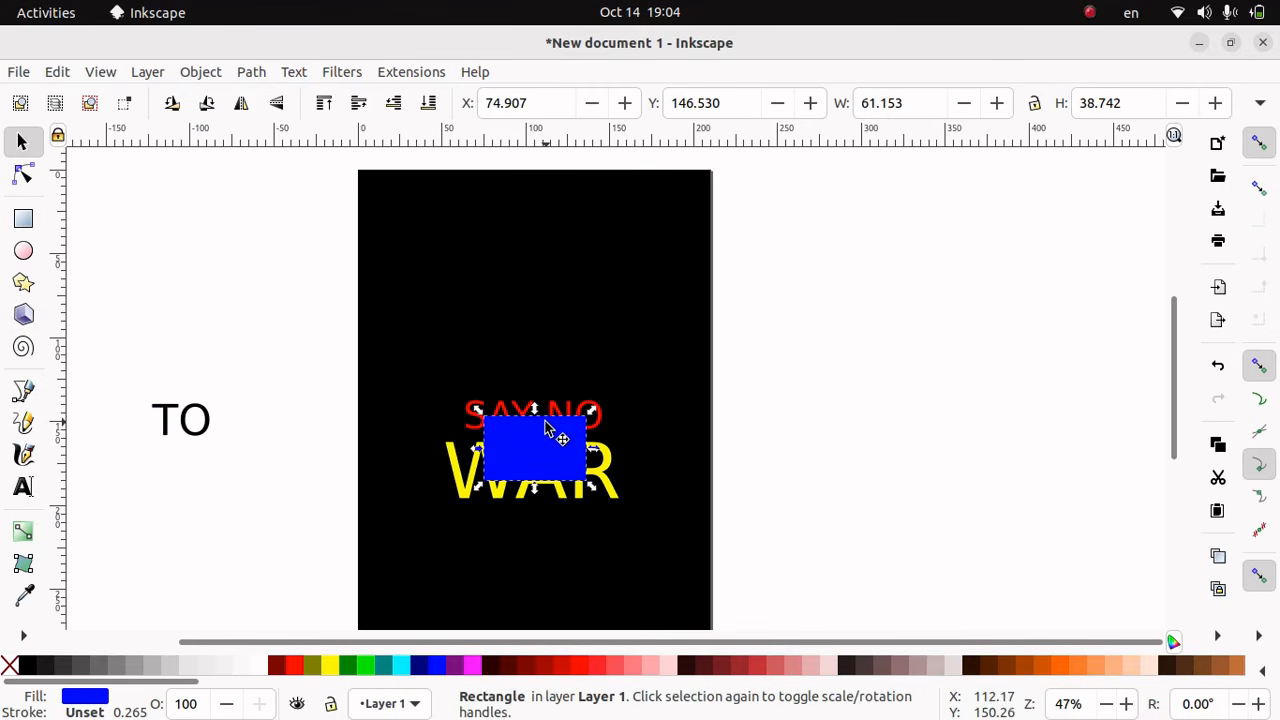
{"action": "left_click_drag", "start_coordinate": [481, 418], "coordinate": [505, 434]}
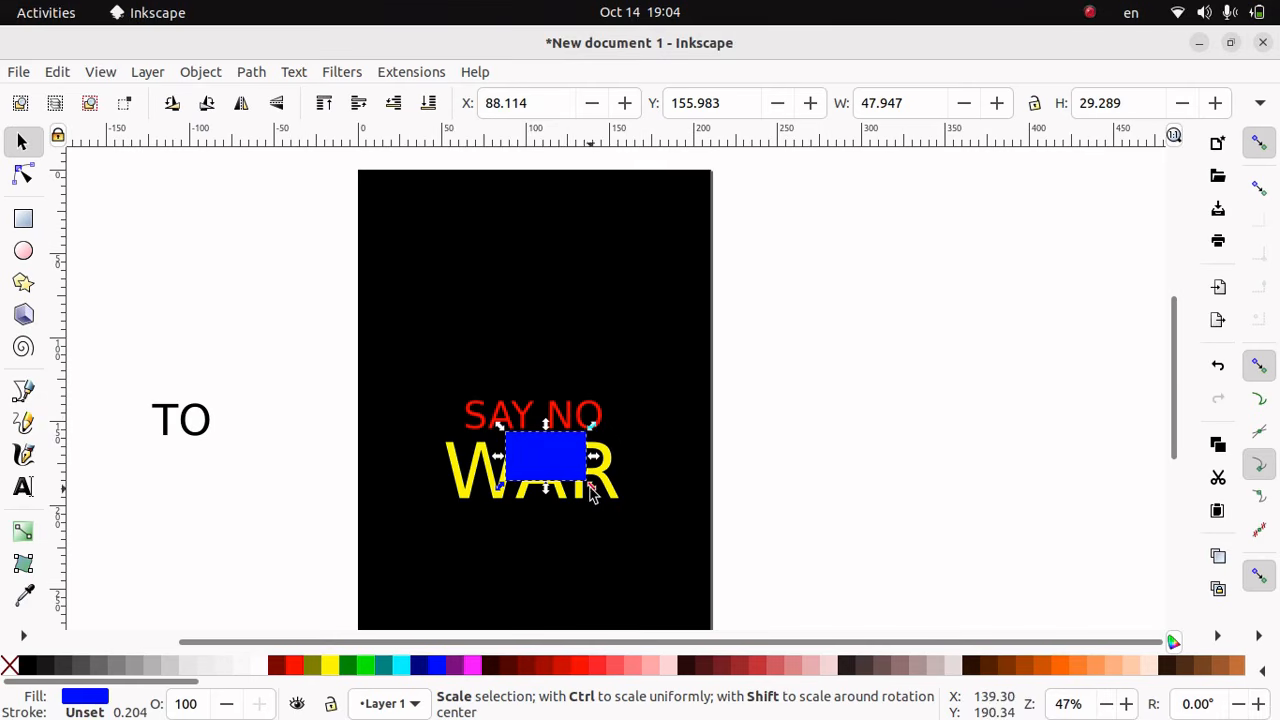
{"action": "left_click_drag", "start_coordinate": [591, 492], "coordinate": [529, 448]}
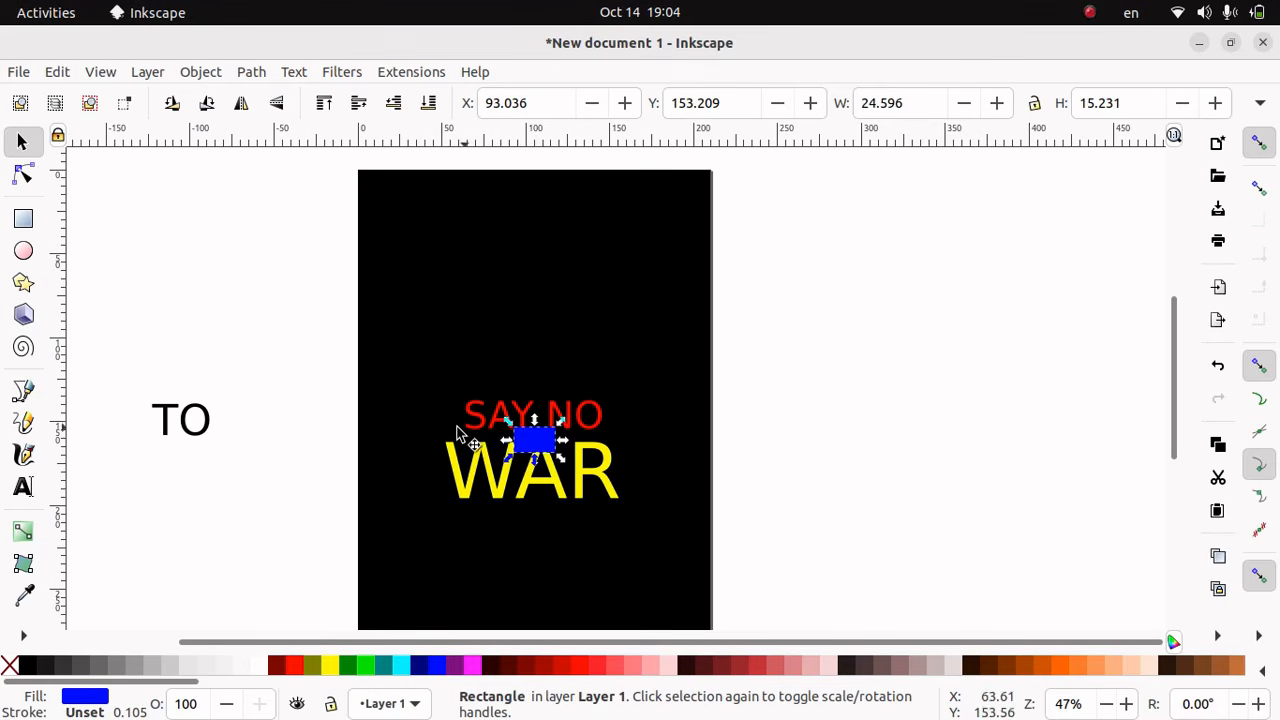
Fit the TO text onto the blue rectangle at about 24 × 13 mm and fill it with white
{"action": "left_click", "coordinate": [184, 425]}
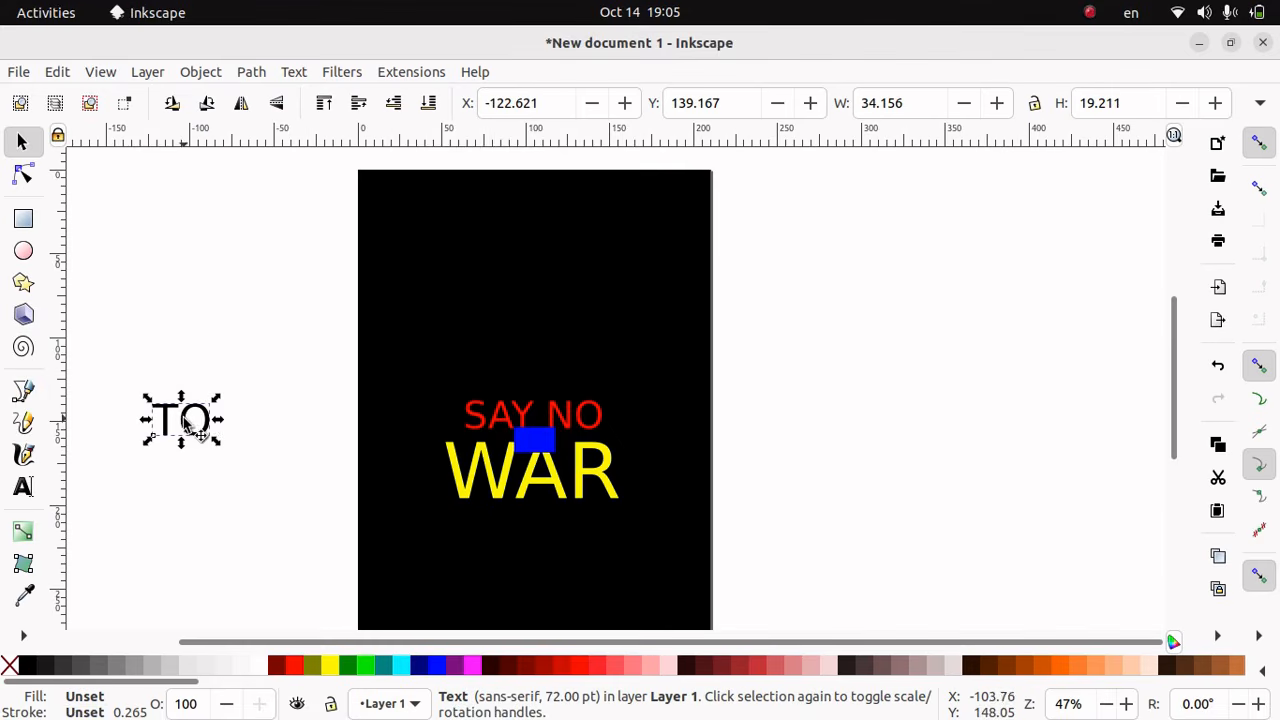
{"action": "left_click_drag", "start_coordinate": [184, 425], "coordinate": [555, 451]}
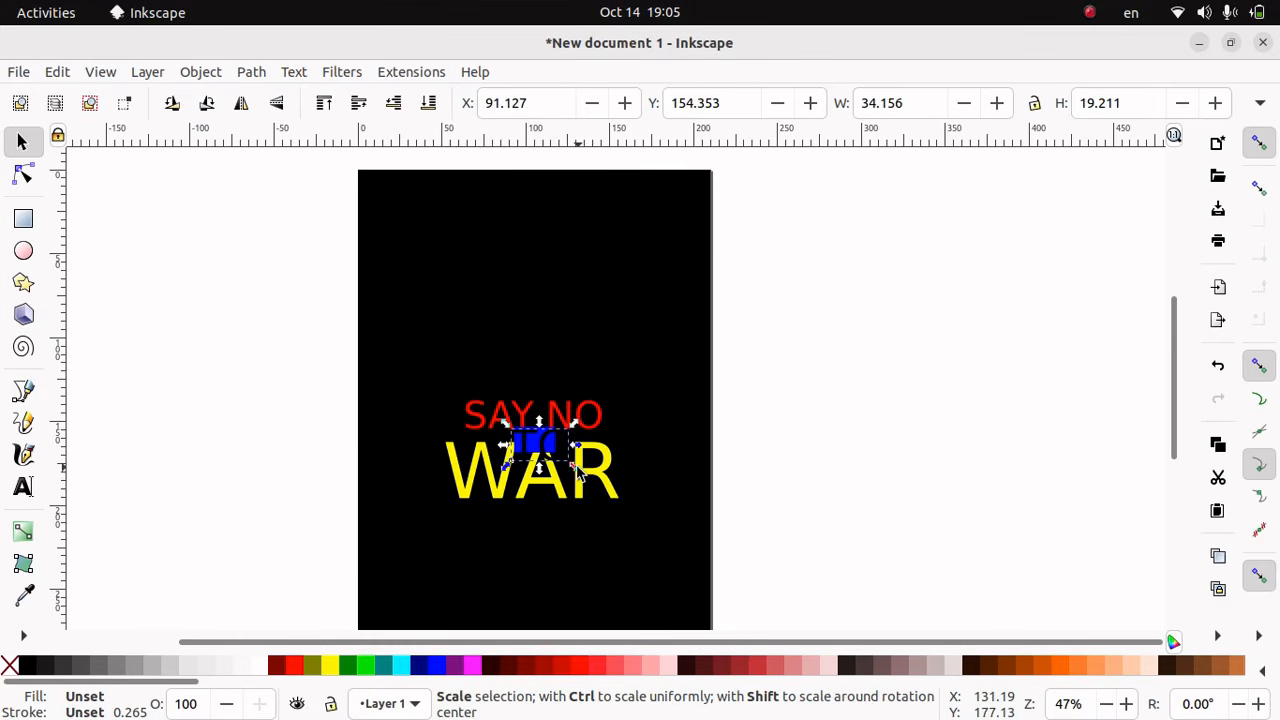
{"action": "left_click_drag", "start_coordinate": [576, 466], "coordinate": [562, 456]}
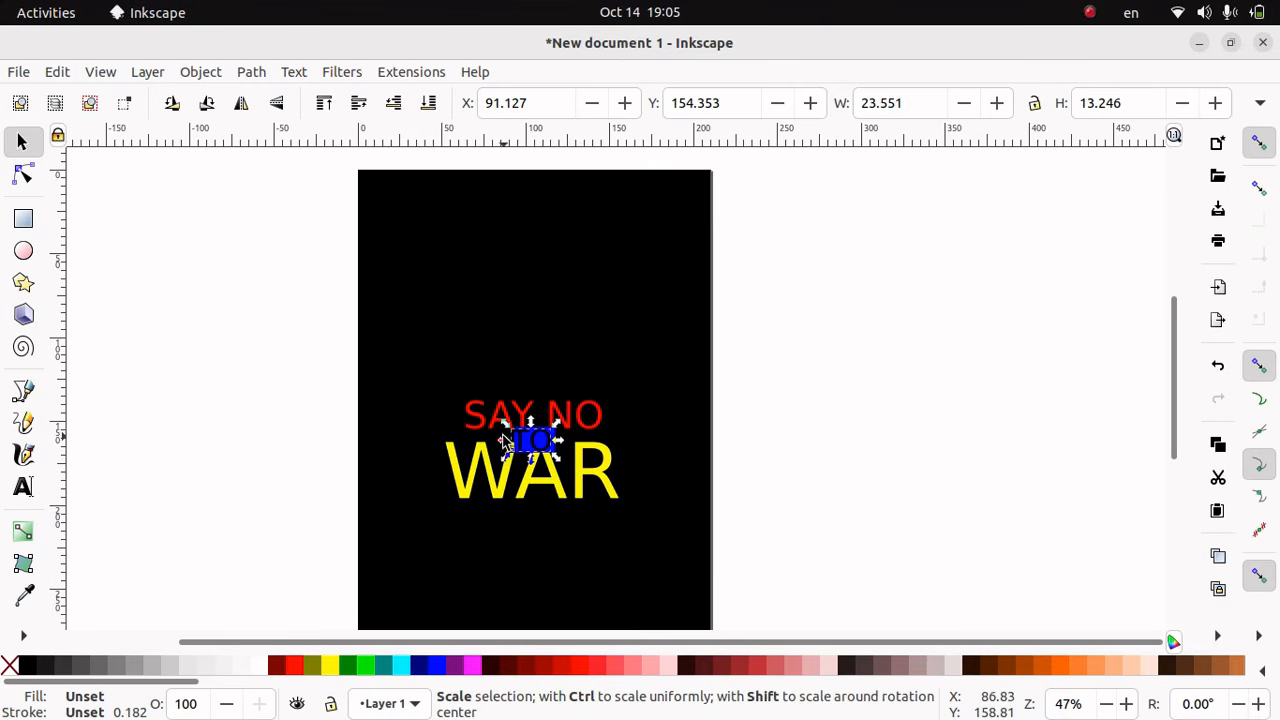
{"action": "key", "text": "Right"}
{"action": "key", "text": "Right"}
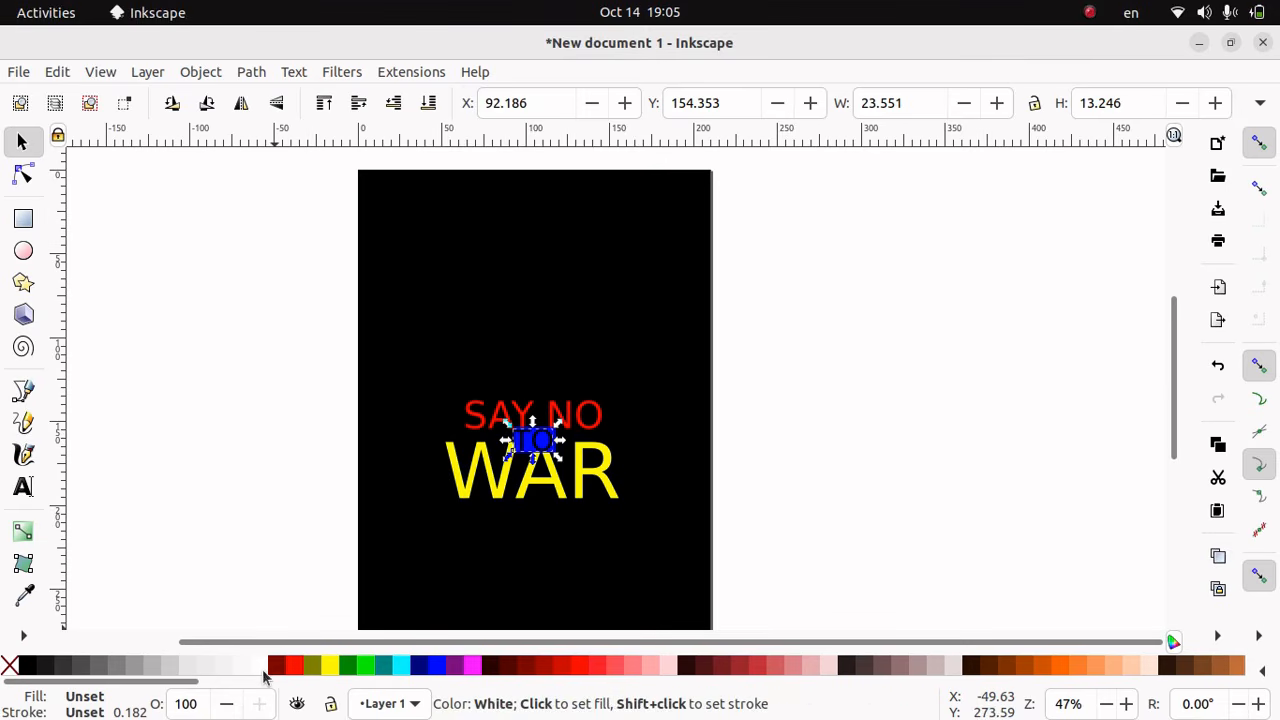
{"action": "left_click", "coordinate": [261, 675]}
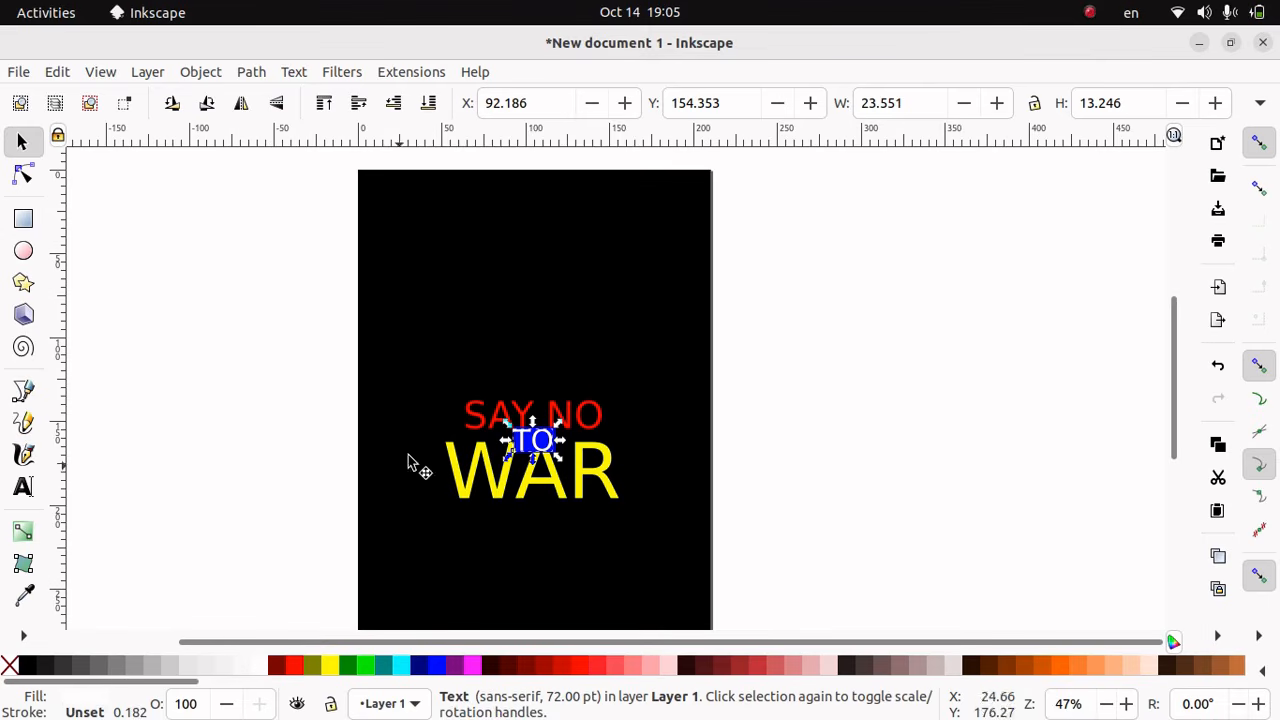
Duplicate the SAY NO text twice and place the copies below WAR, at about Y 210 mm and Y 231 mm
{"action": "left_click", "coordinate": [472, 413]}
{"action": "right_click", "coordinate": [474, 412]}
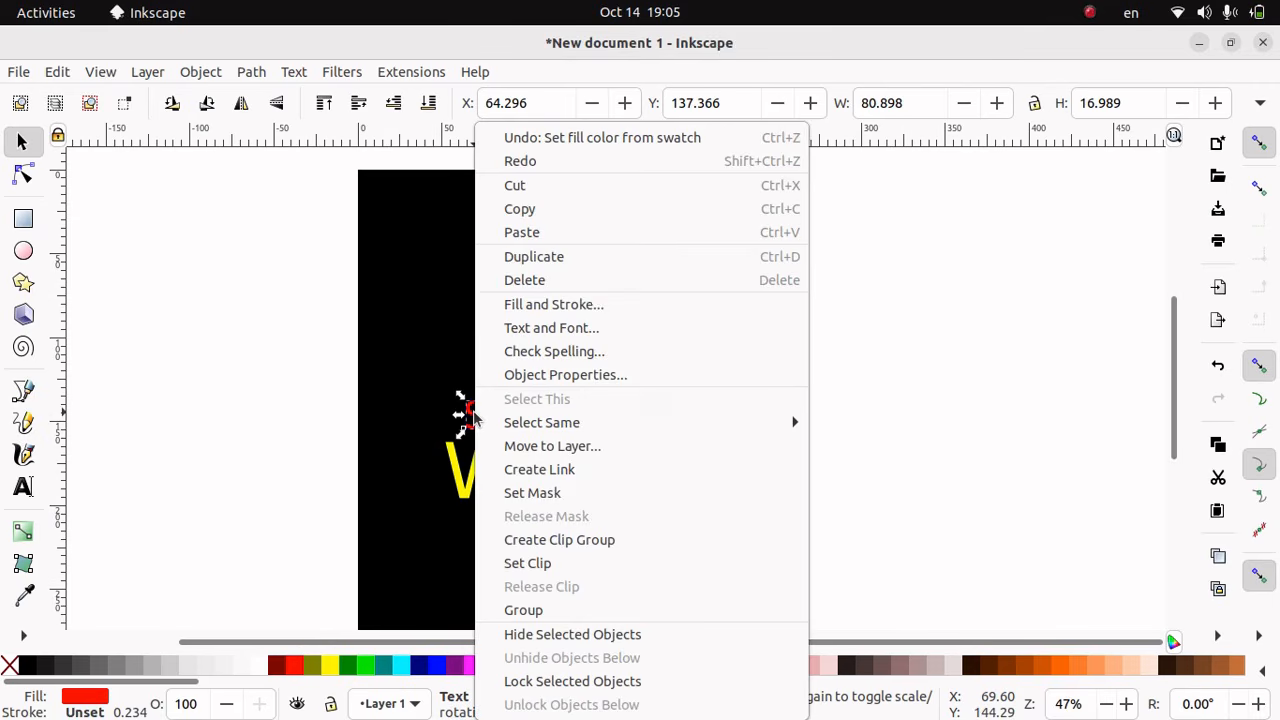
{"action": "left_click", "coordinate": [543, 257]}
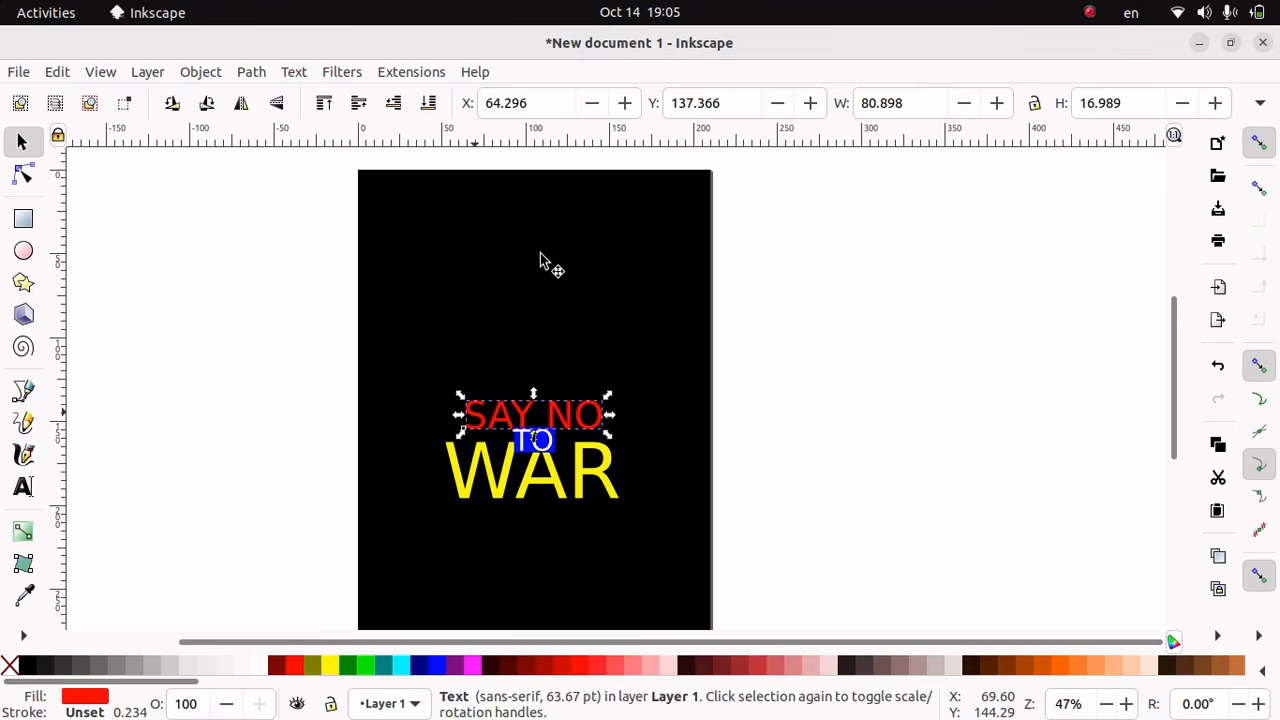
{"action": "left_click_drag", "start_coordinate": [474, 420], "coordinate": [463, 545]}
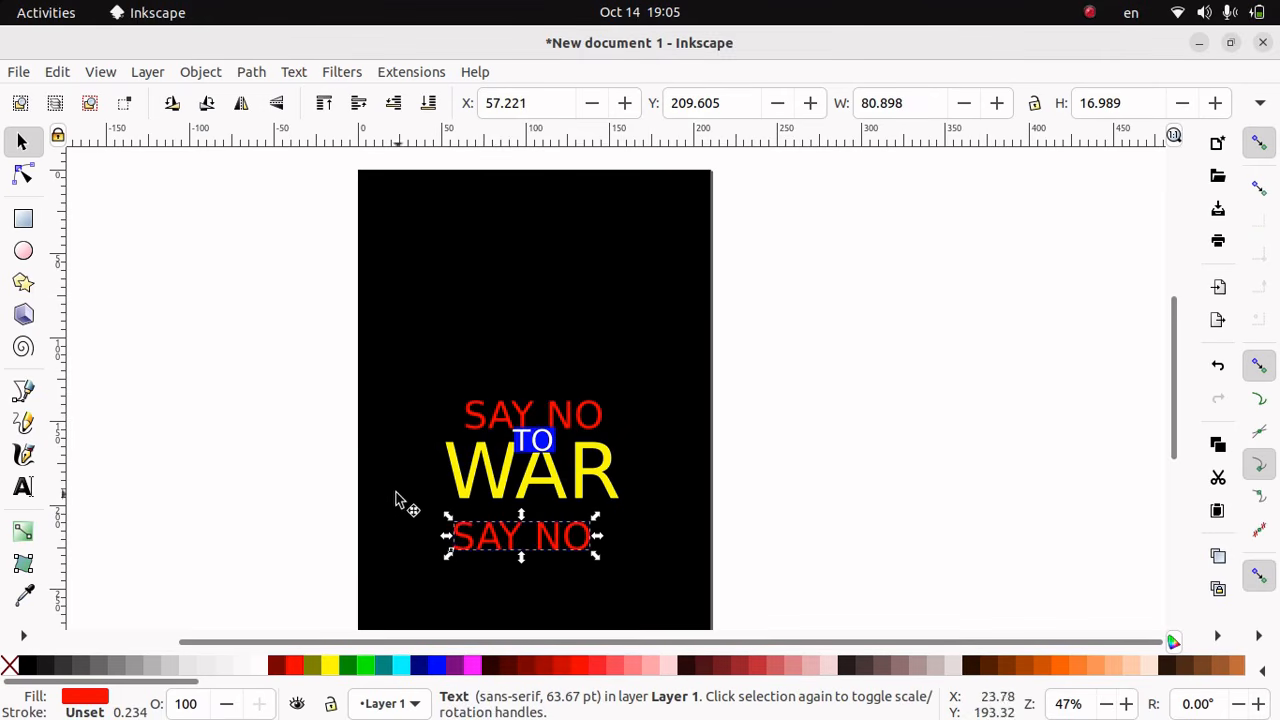
{"action": "left_click", "coordinate": [57, 72]}
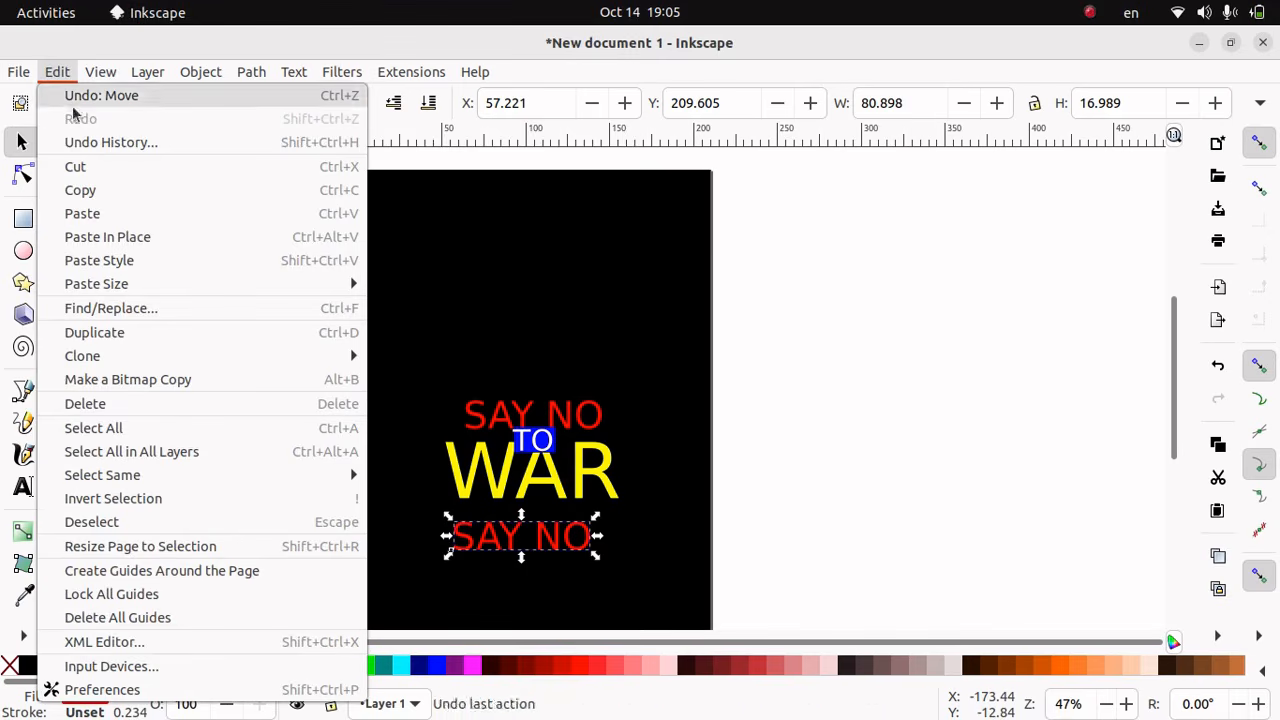
{"action": "left_click", "coordinate": [115, 336]}
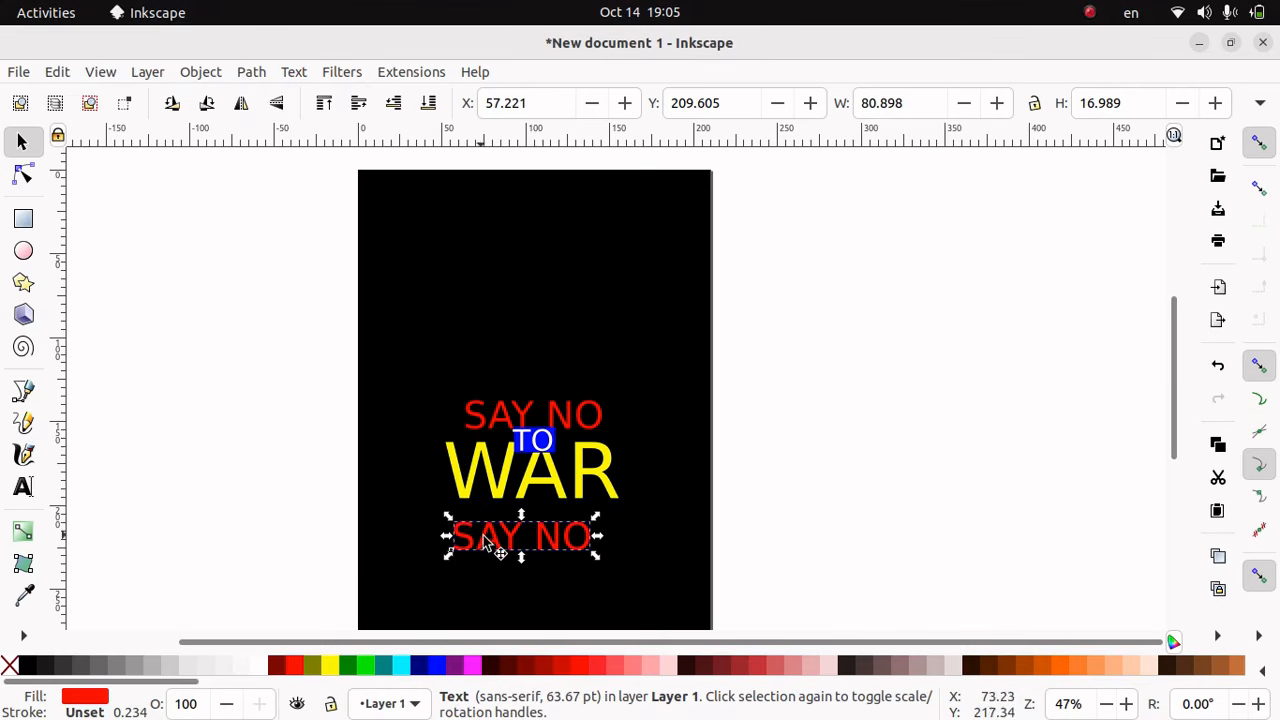
{"action": "left_click_drag", "start_coordinate": [483, 538], "coordinate": [483, 580]}
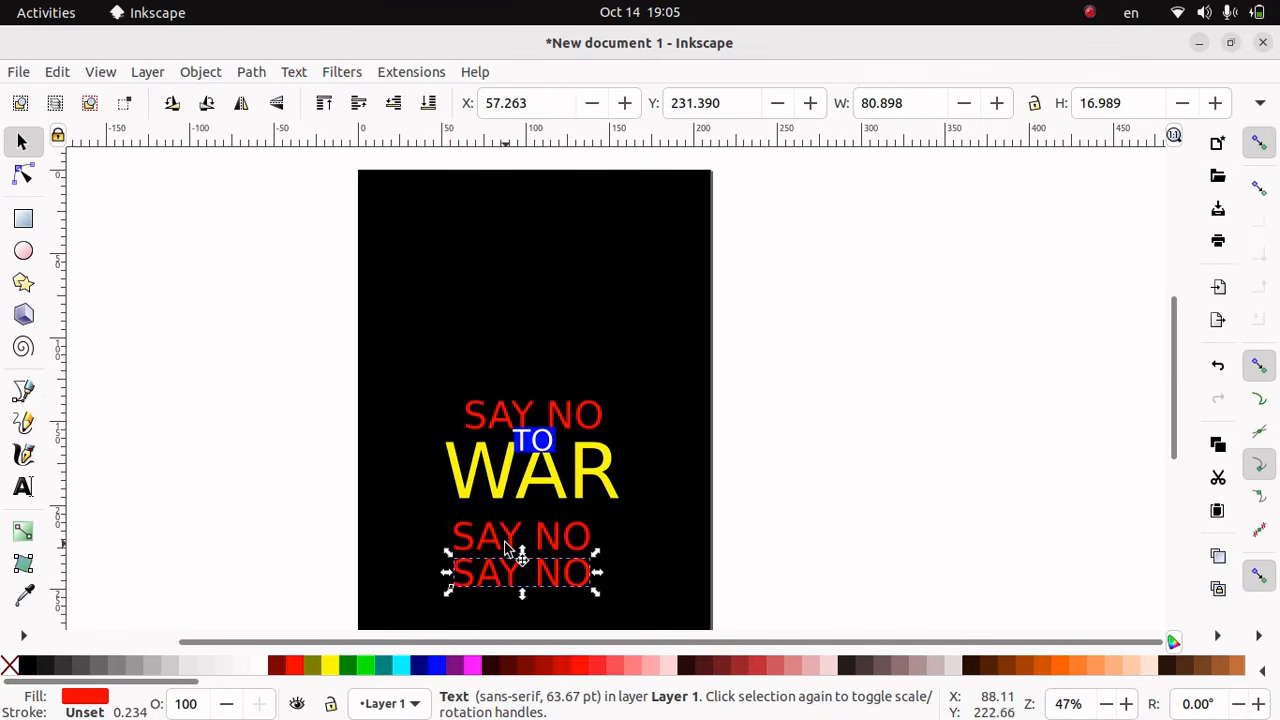
Replace the wording of the two lower SAY NO copies with AUGUST 06 and HIROSHIMA DAY
{"action": "left_click", "coordinate": [506, 543]}
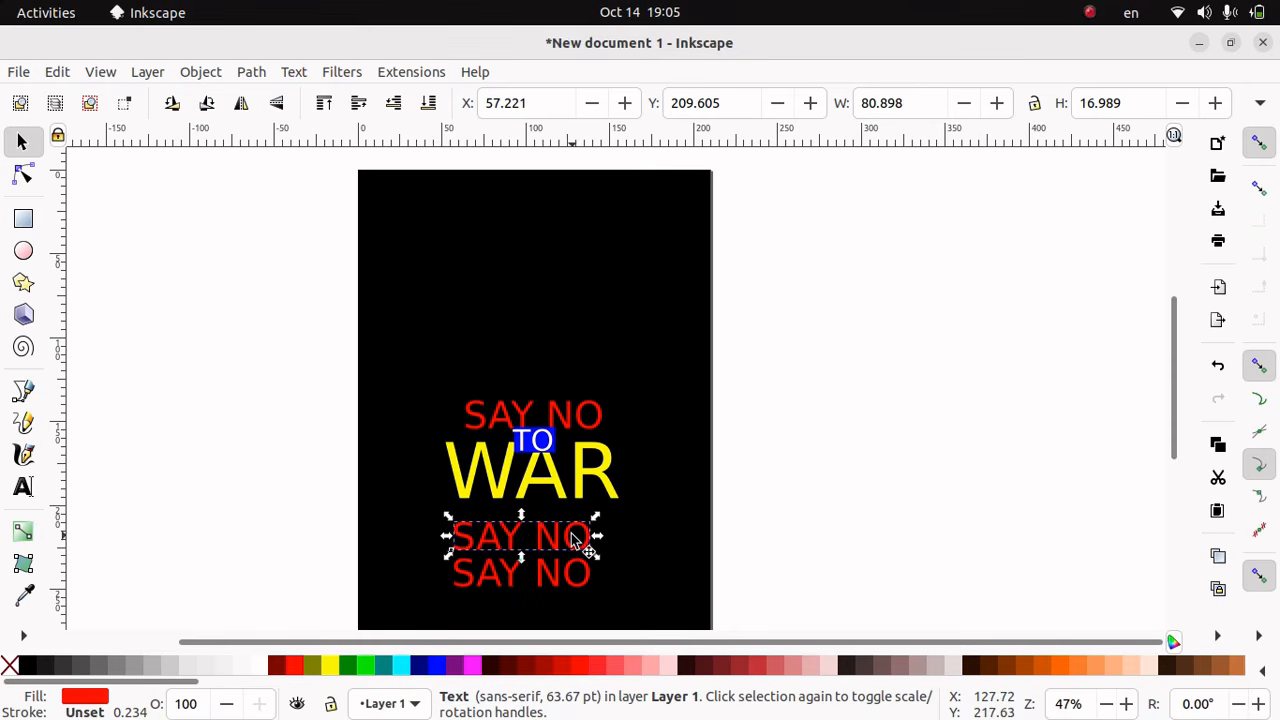
{"action": "key", "text": "t"}
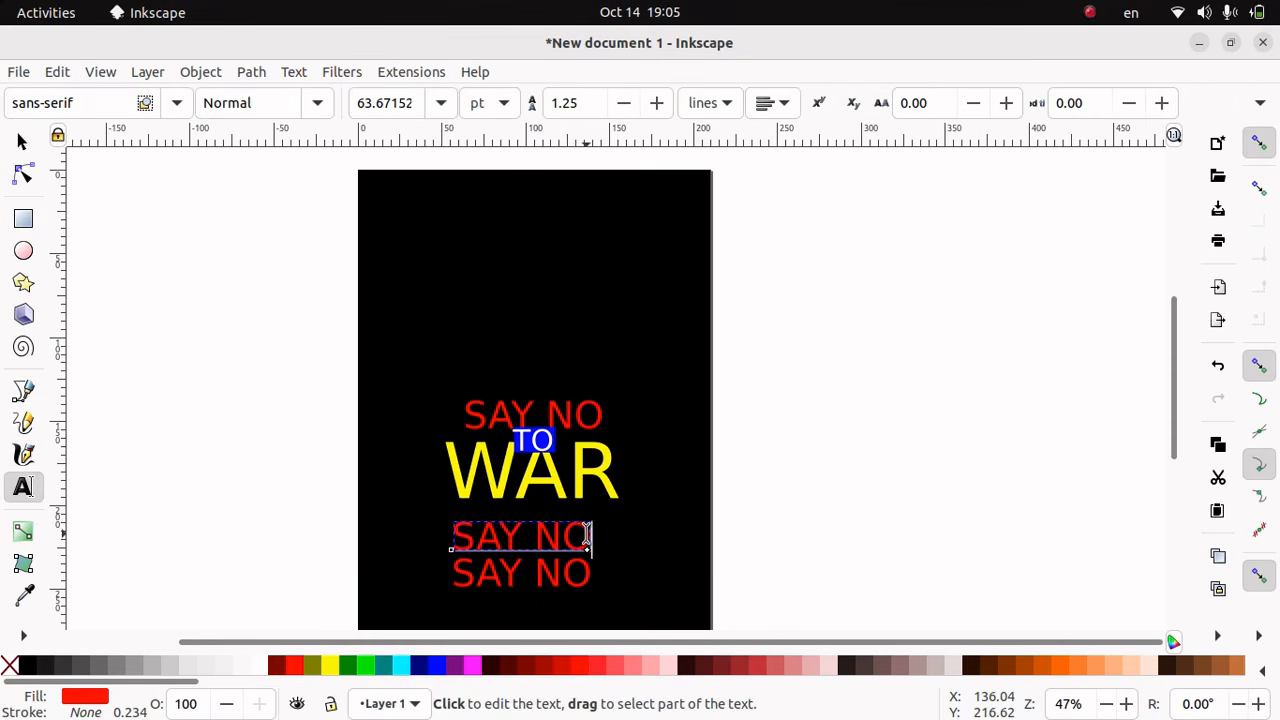
{"action": "left_click", "coordinate": [590, 537]}
{"action": "key", "text": "BackSpace"}
{"action": "key", "text": "BackSpace"}
{"action": "key", "text": "BackSpace"}
{"action": "key", "text": "BackSpace"}
{"action": "key", "text": "BackSpace"}
{"action": "key", "text": "BackSpace"}
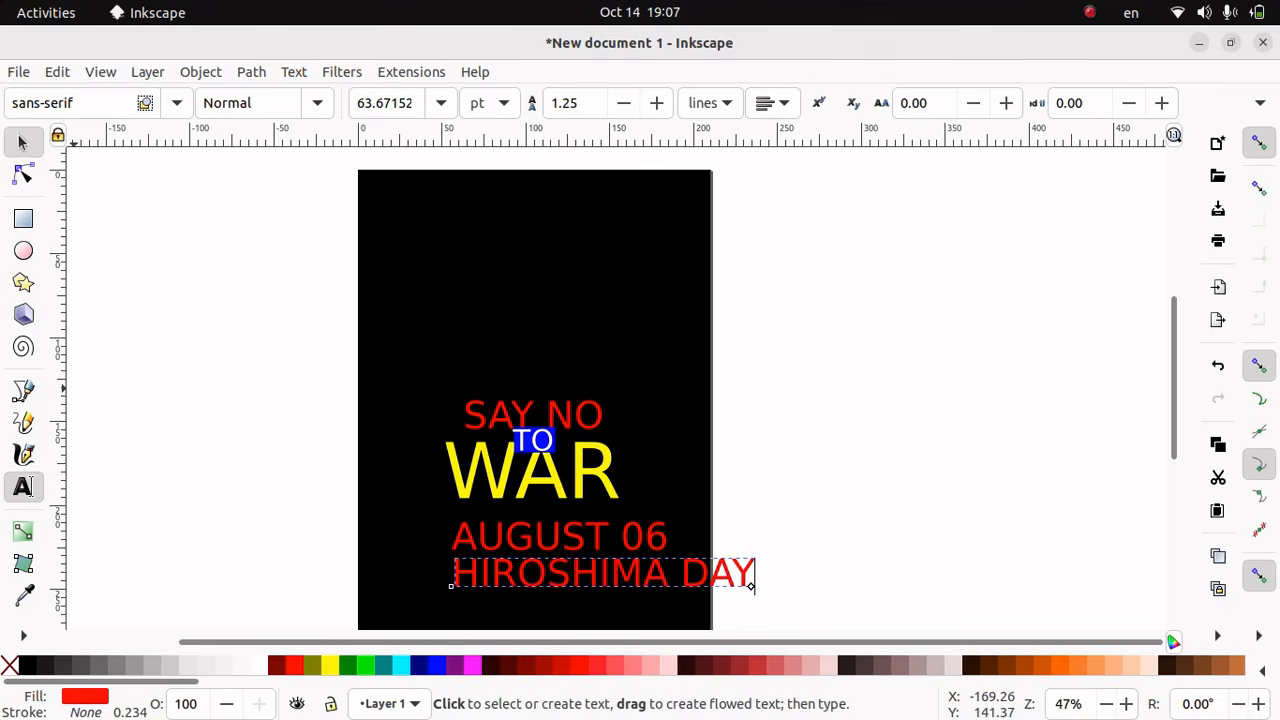
Move AUGUST 06 to about X 40 mm, Y 202 mm, and HIROSHIMA DAY below it to about X 20 mm, Y 222 mm
{"action": "key", "text": "F1"}
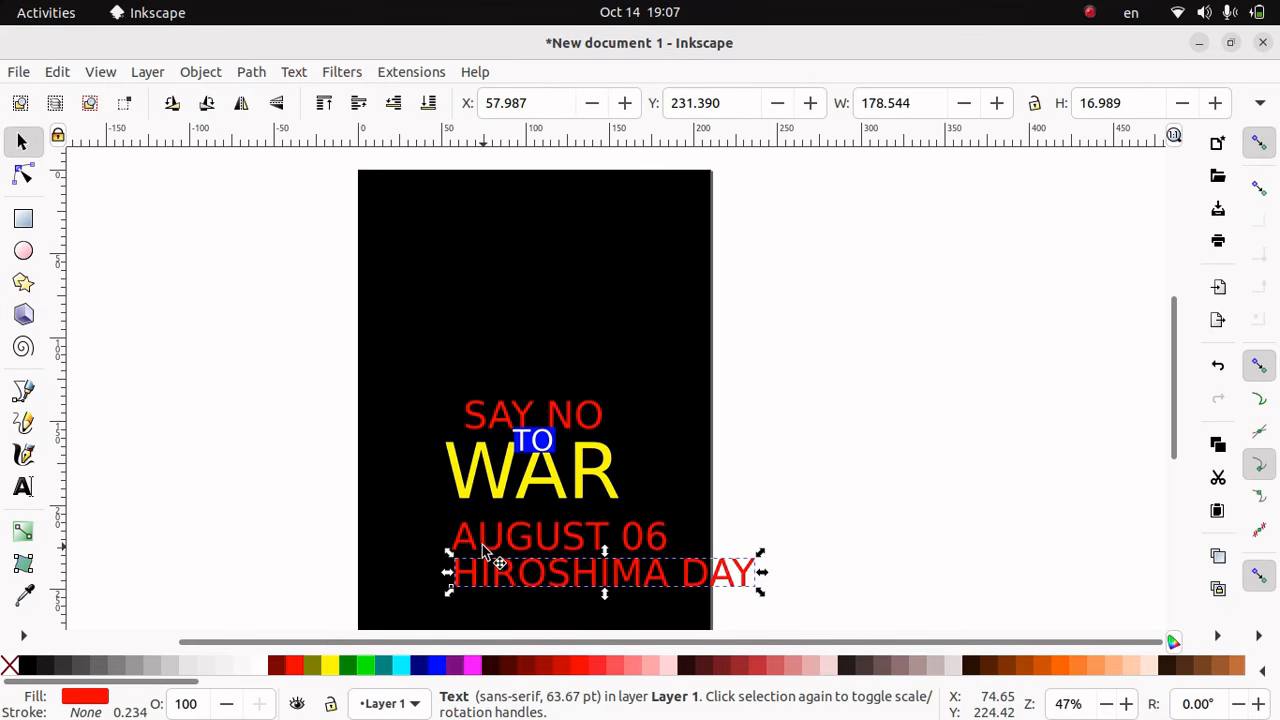
{"action": "left_click_drag", "start_coordinate": [483, 551], "coordinate": [451, 534]}
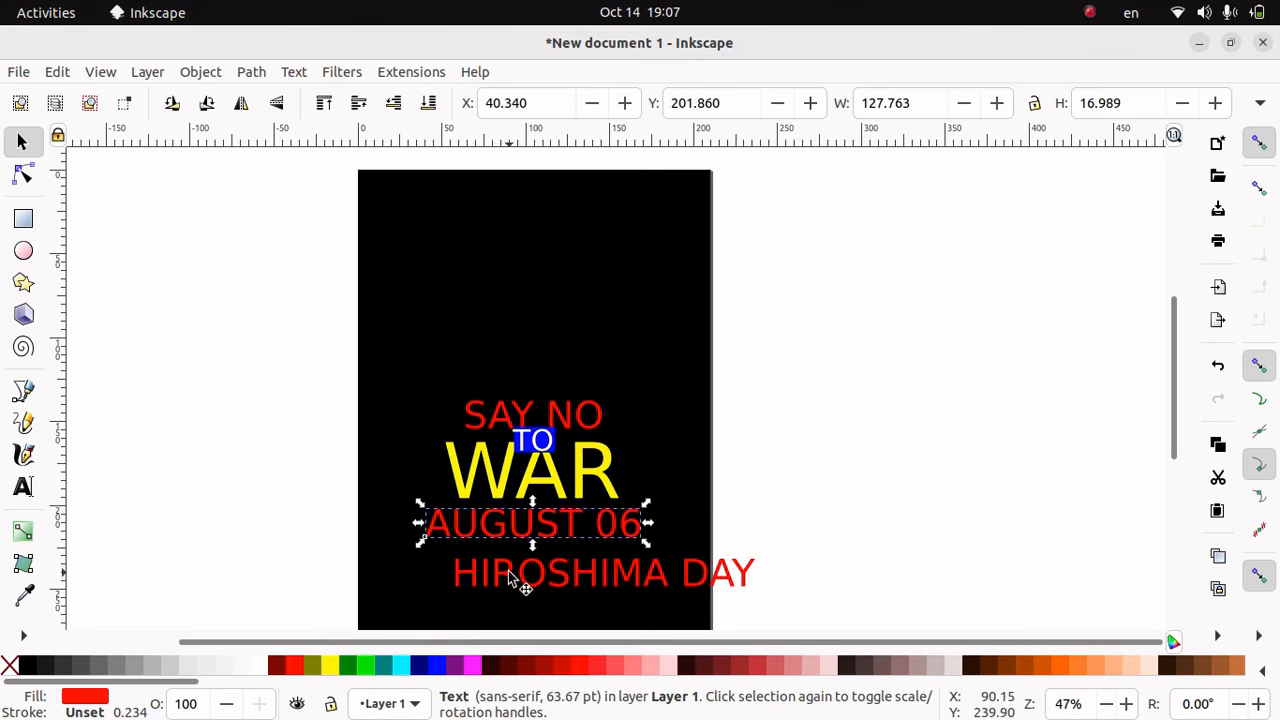
{"action": "left_click_drag", "start_coordinate": [508, 570], "coordinate": [440, 560]}
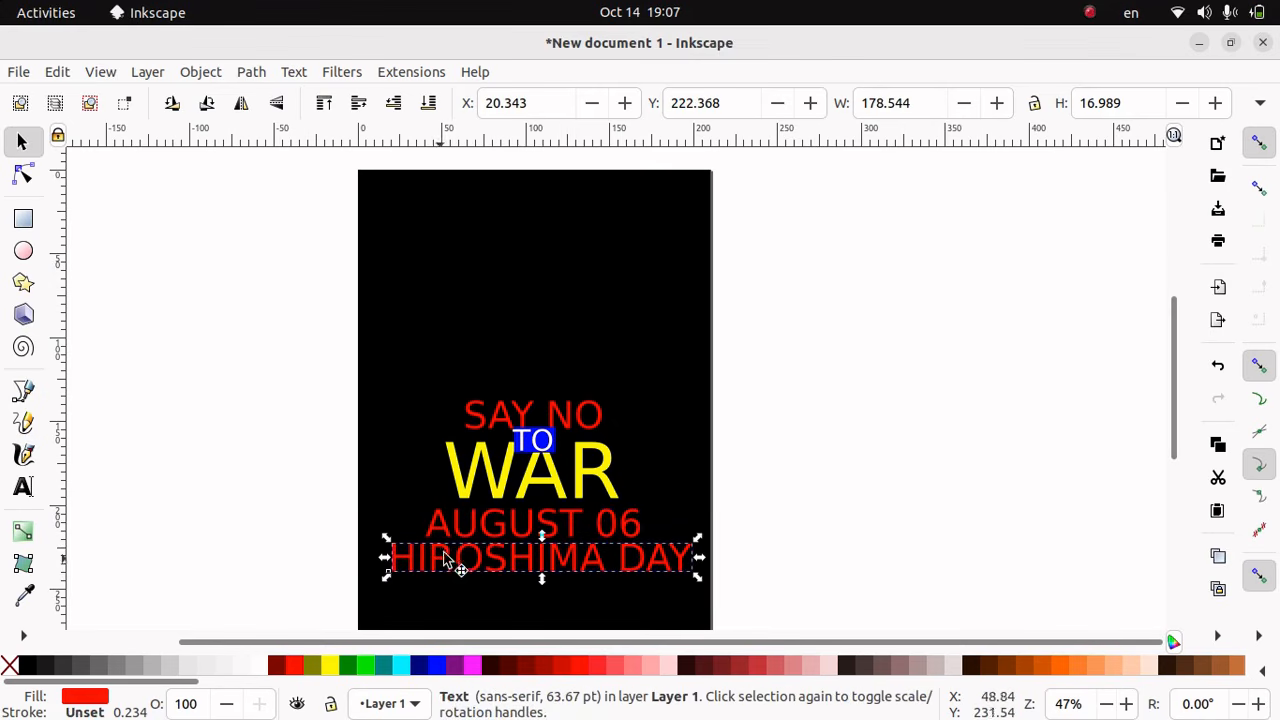
Shorten the AUGUST 06 text to AUG 06 and centre it below WAR at about X 61 mm, Y 203 mm
{"action": "left_click", "coordinate": [537, 527]}
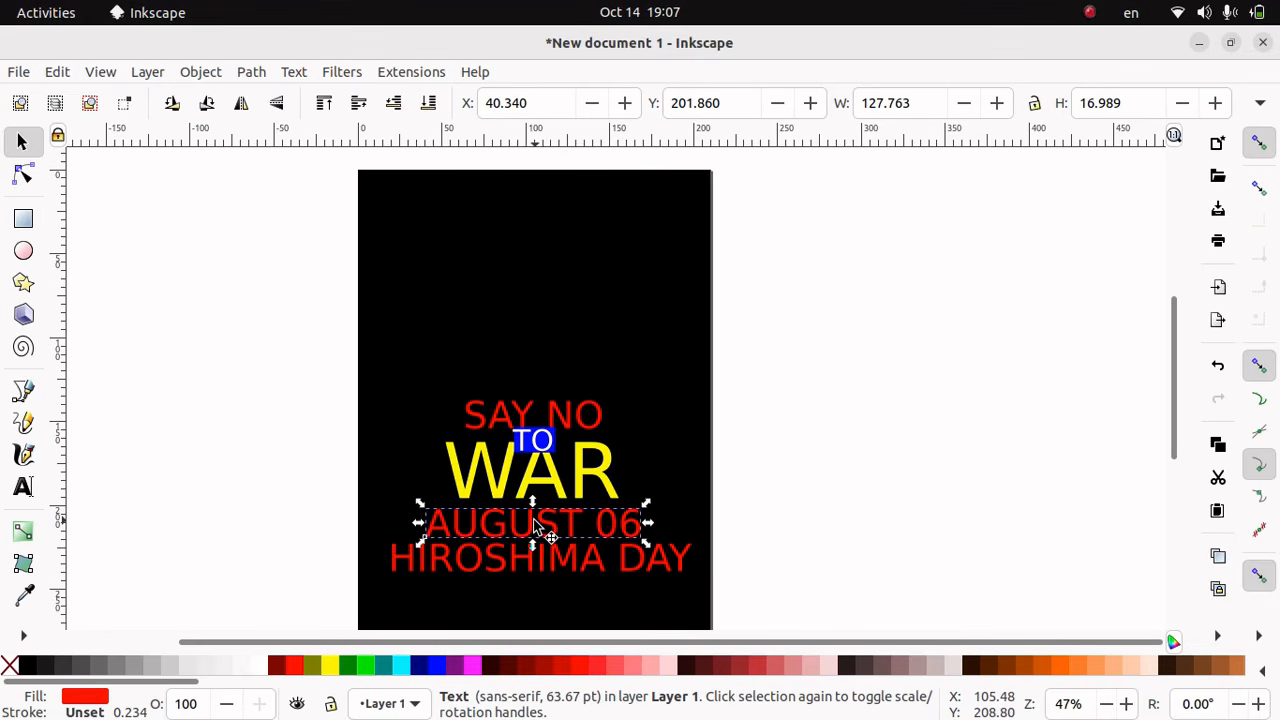
{"action": "double_click", "coordinate": [580, 525]}
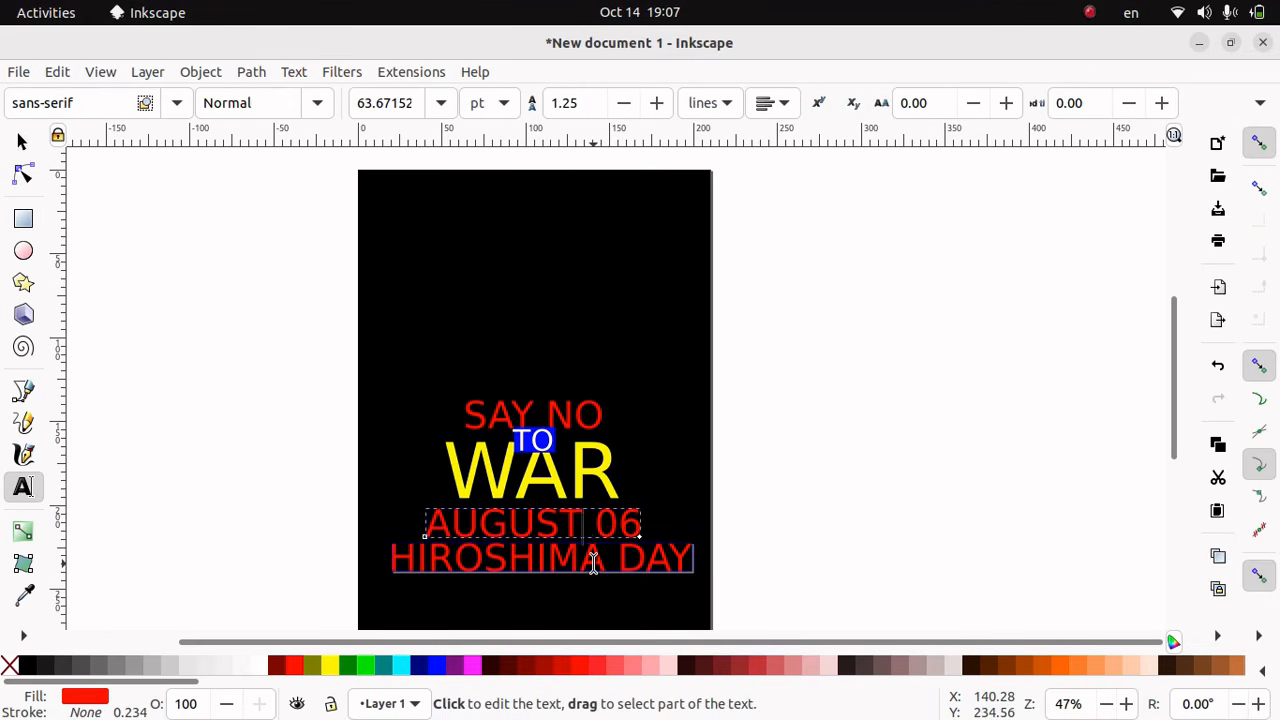
{"action": "key", "text": "BackSpace"}
{"action": "key", "text": "BackSpace"}
{"action": "key", "text": "BackSpace"}
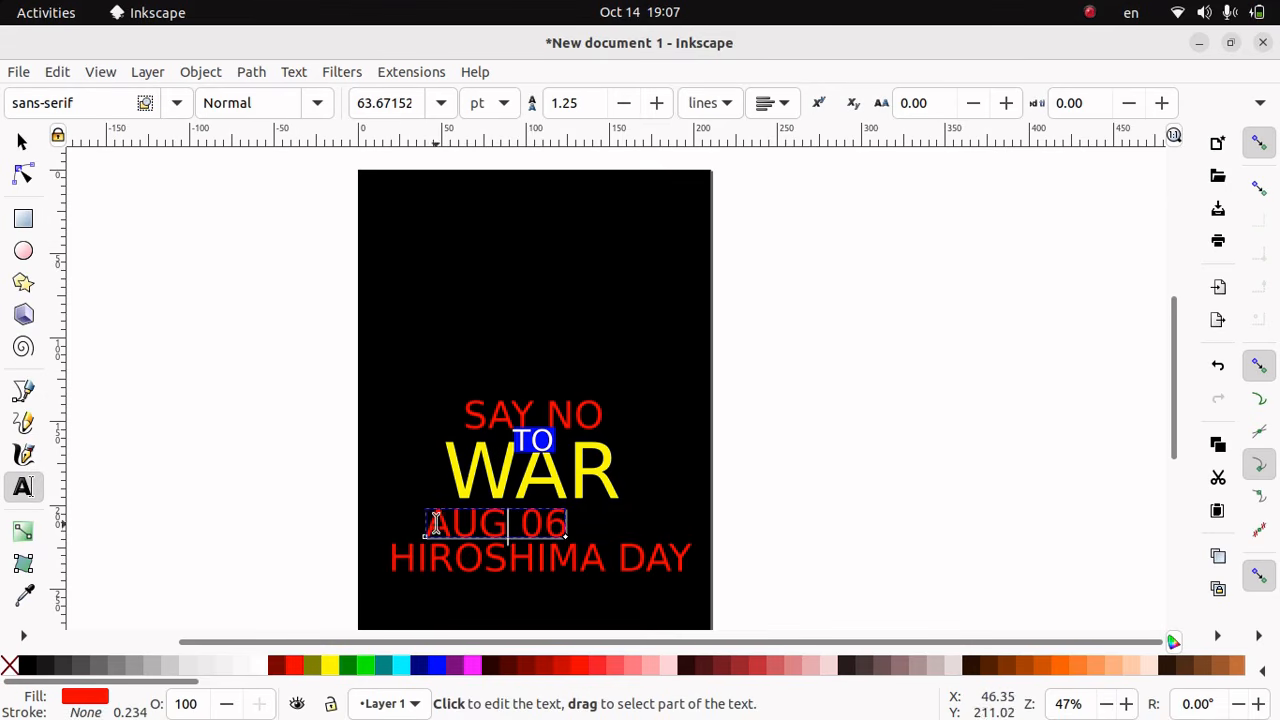
{"action": "left_click", "coordinate": [433, 490]}
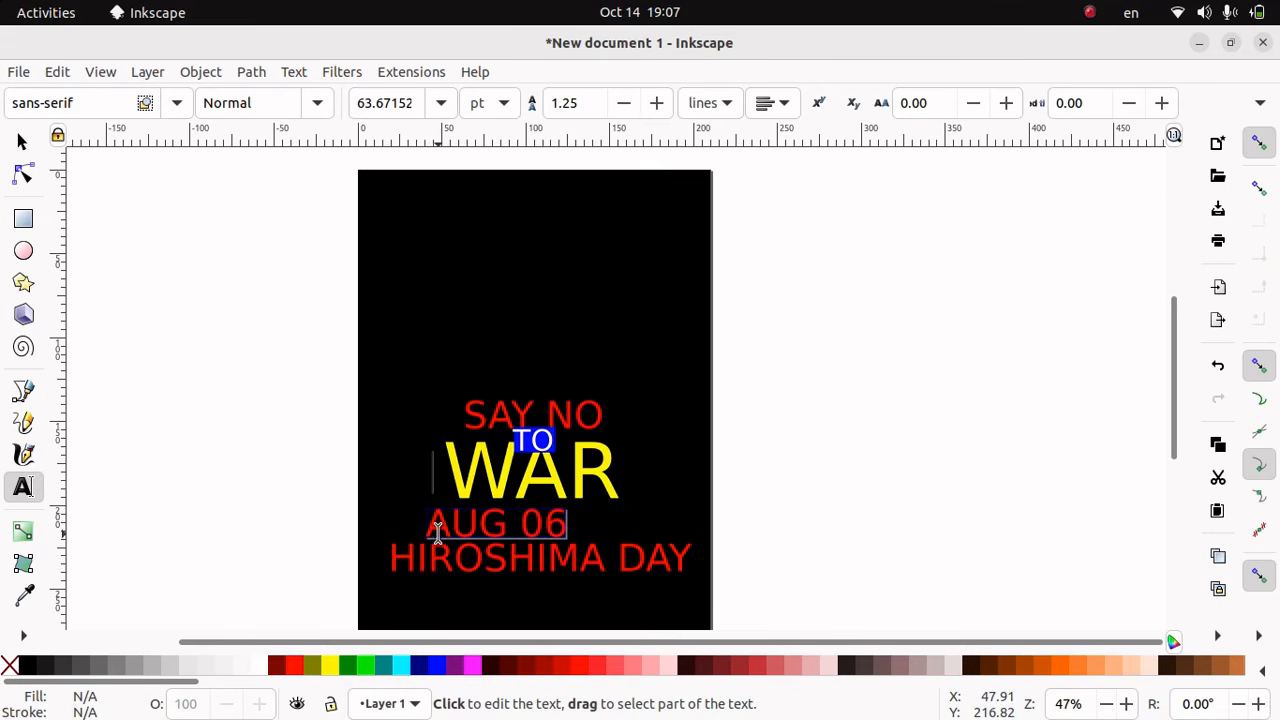
{"action": "left_click", "coordinate": [437, 530]}
{"action": "left_click", "coordinate": [22, 140]}
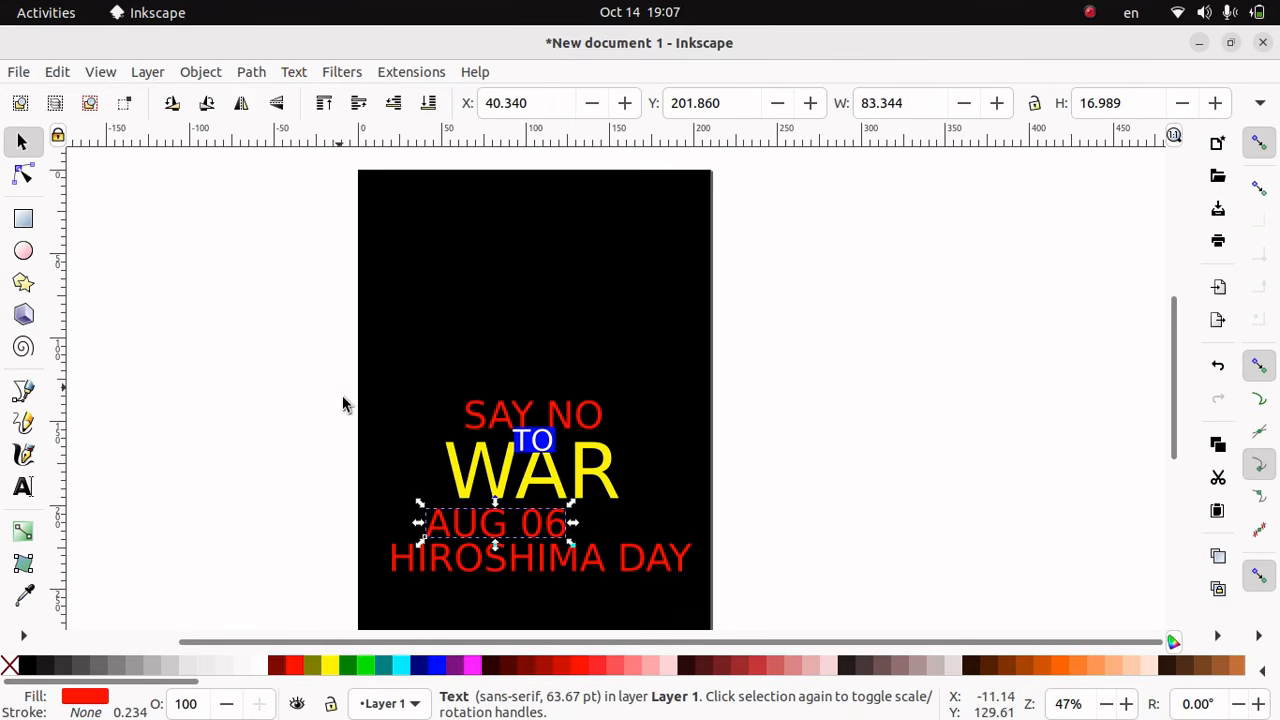
{"action": "left_click_drag", "start_coordinate": [488, 534], "coordinate": [524, 532]}
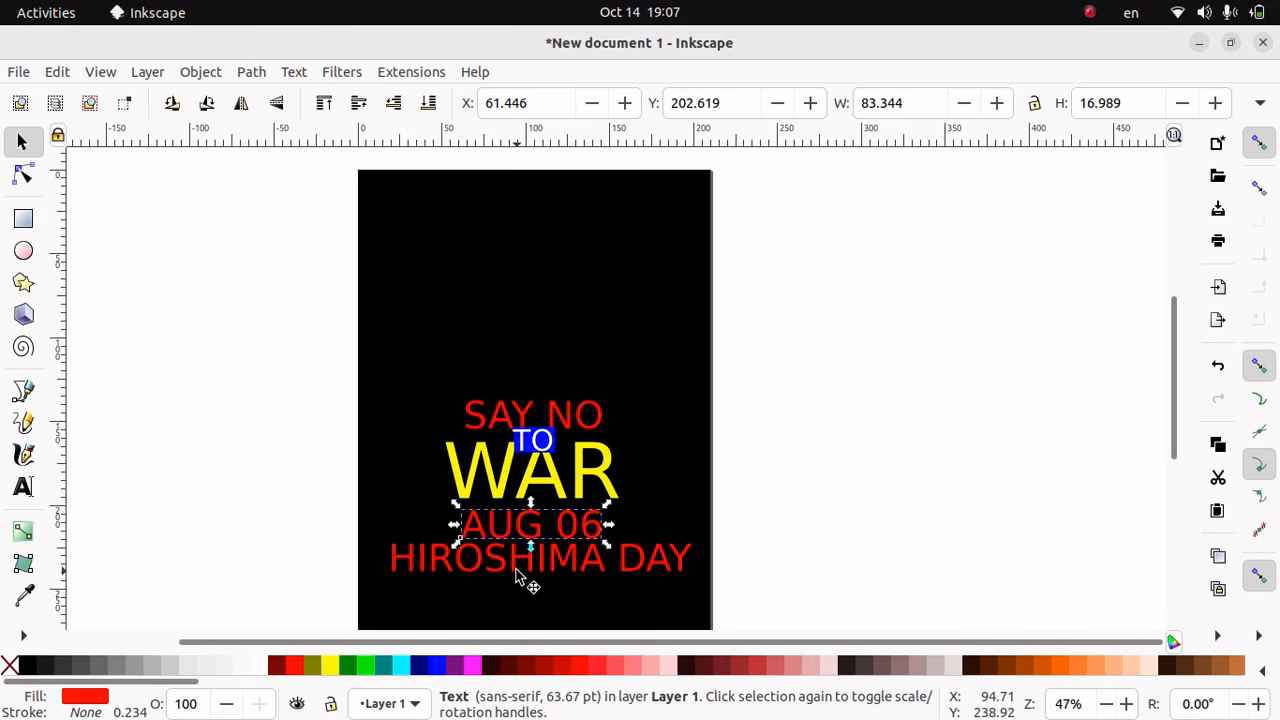
Scale HIROSHIMA DAY down to about 87 × 8 mm and centre it beneath AUG 06 at about X 60 mm, Y 223 mm
{"action": "left_click_drag", "start_coordinate": [516, 577], "coordinate": [509, 568]}
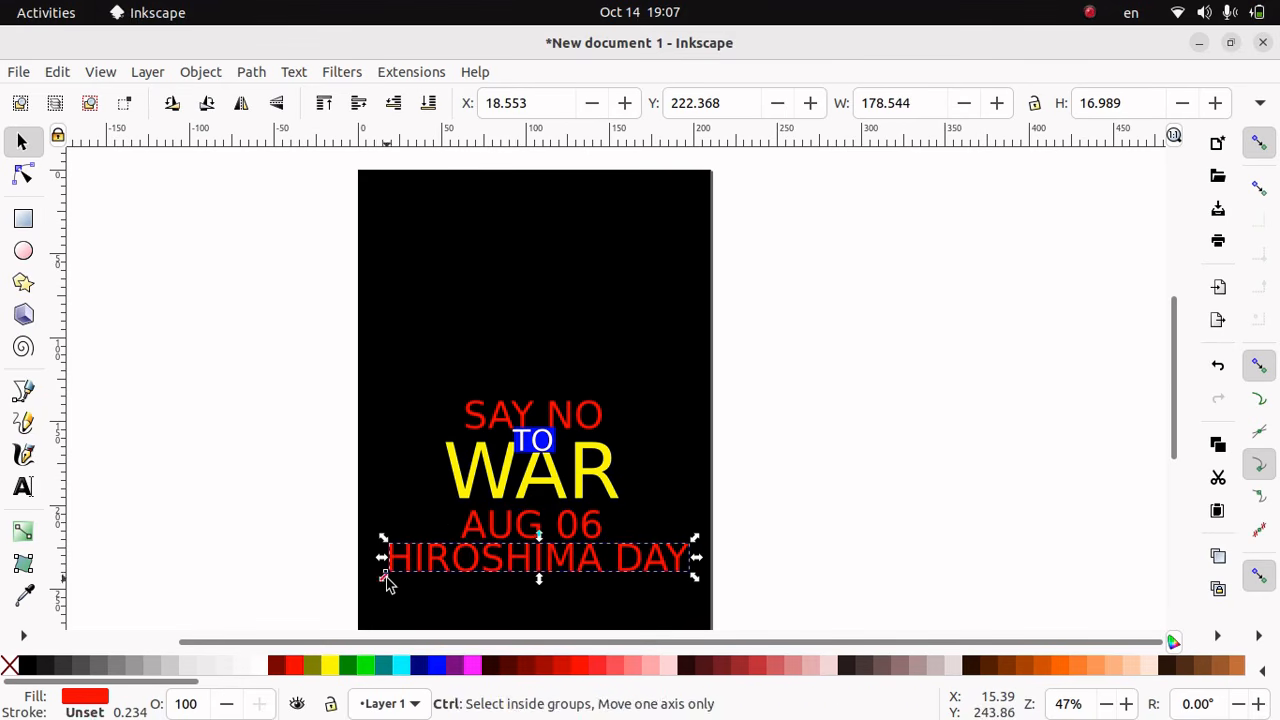
{"action": "left_click_drag", "start_coordinate": [384, 578], "coordinate": [426, 569]}
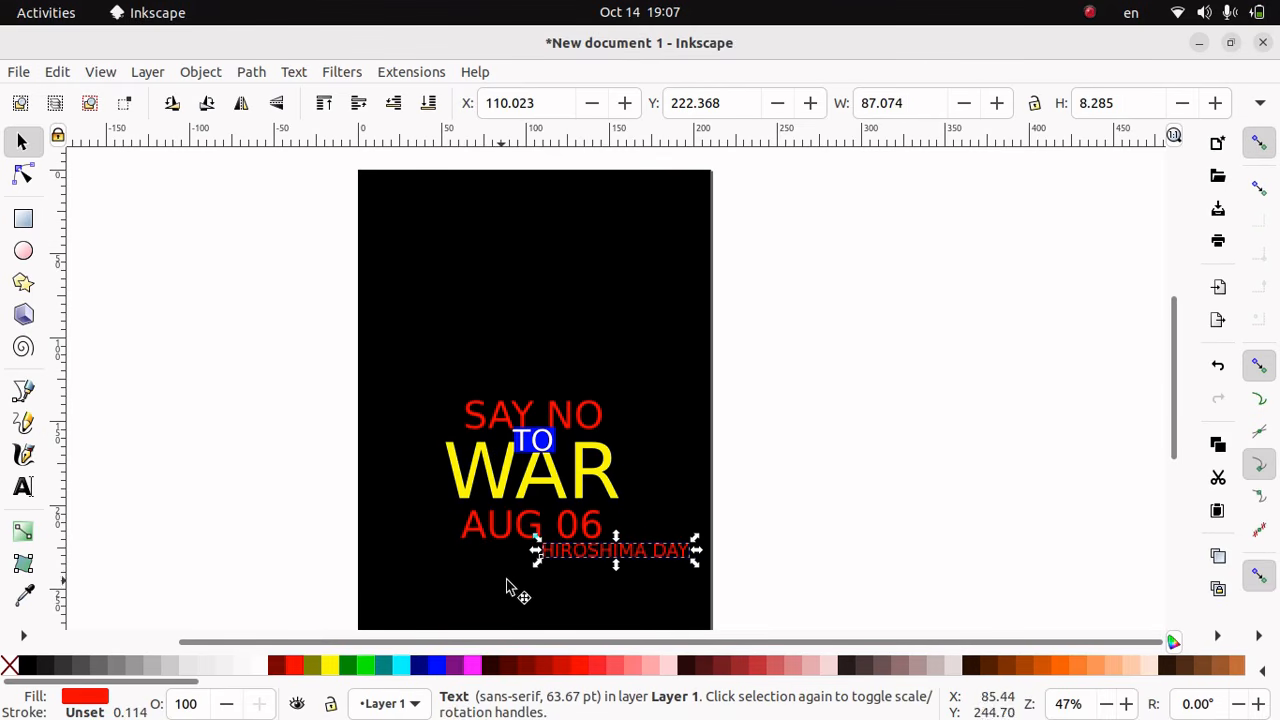
{"action": "left_click_drag", "start_coordinate": [581, 551], "coordinate": [492, 552]}
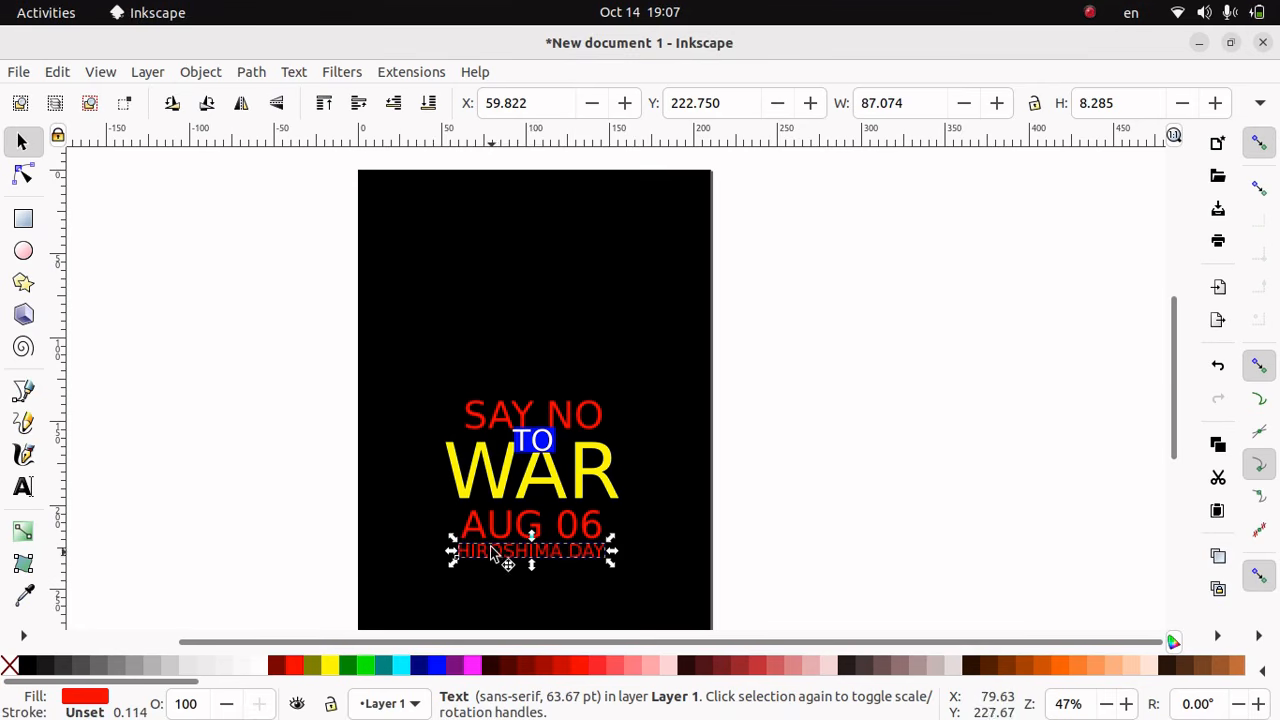
Scale AUG 06 down to about 56 × 11 mm and centre it above HIROSHIMA DAY at about X 75 mm, Y 208 mm
{"action": "left_click", "coordinate": [476, 530]}
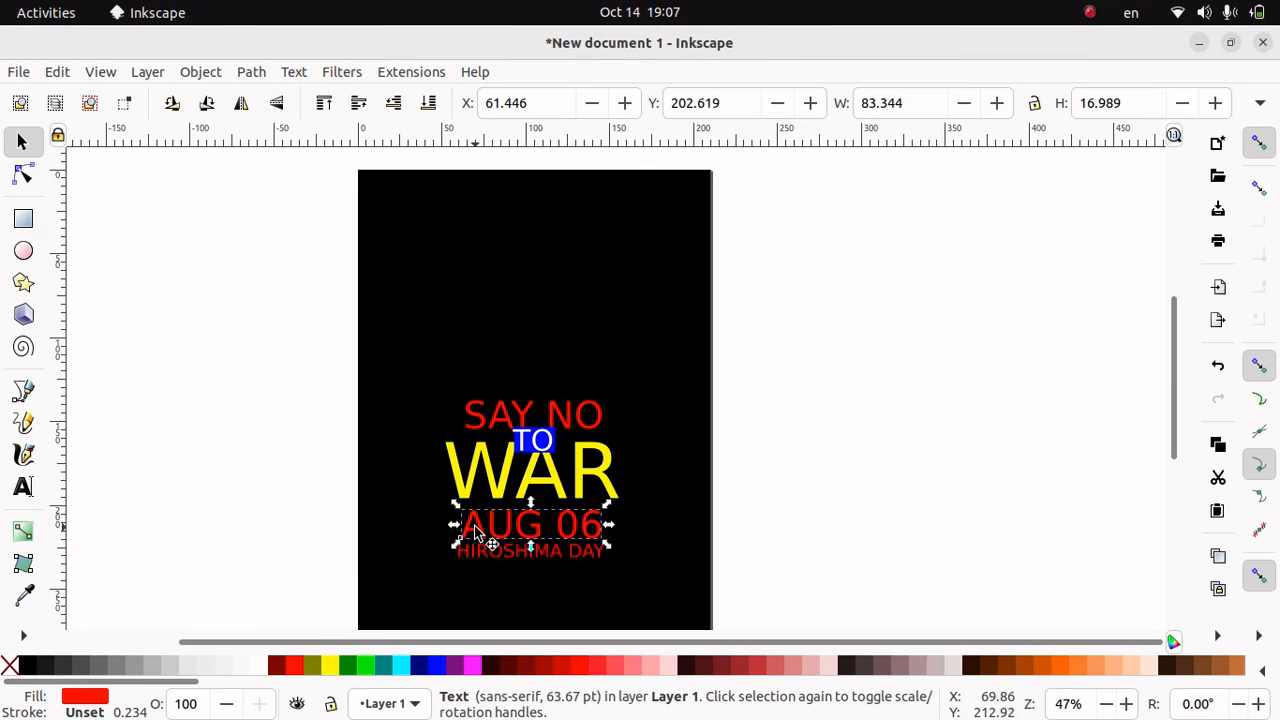
{"action": "left_click_drag", "start_coordinate": [454, 549], "coordinate": [495, 534]}
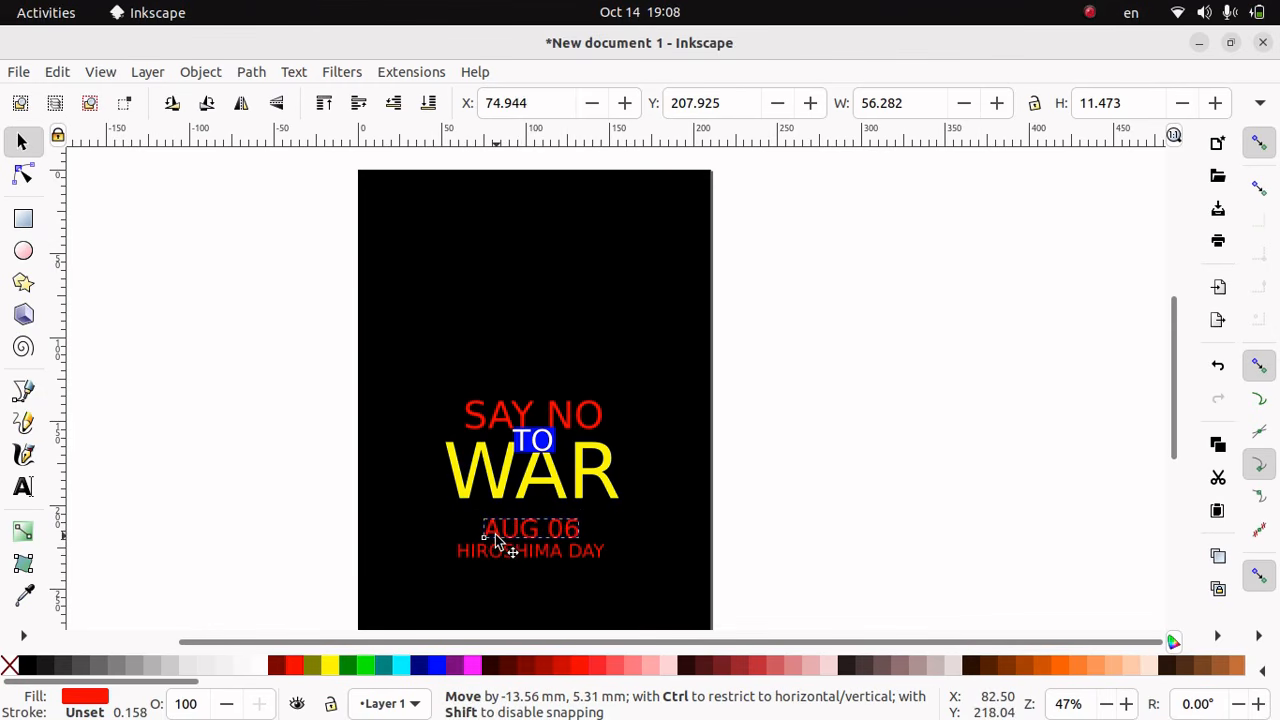
{"action": "left_click_drag", "start_coordinate": [495, 534], "coordinate": [496, 534]}
Select all the AUG 06 characters, try a yellow fill on them, and settle on orange
{"action": "key", "text": "t"}
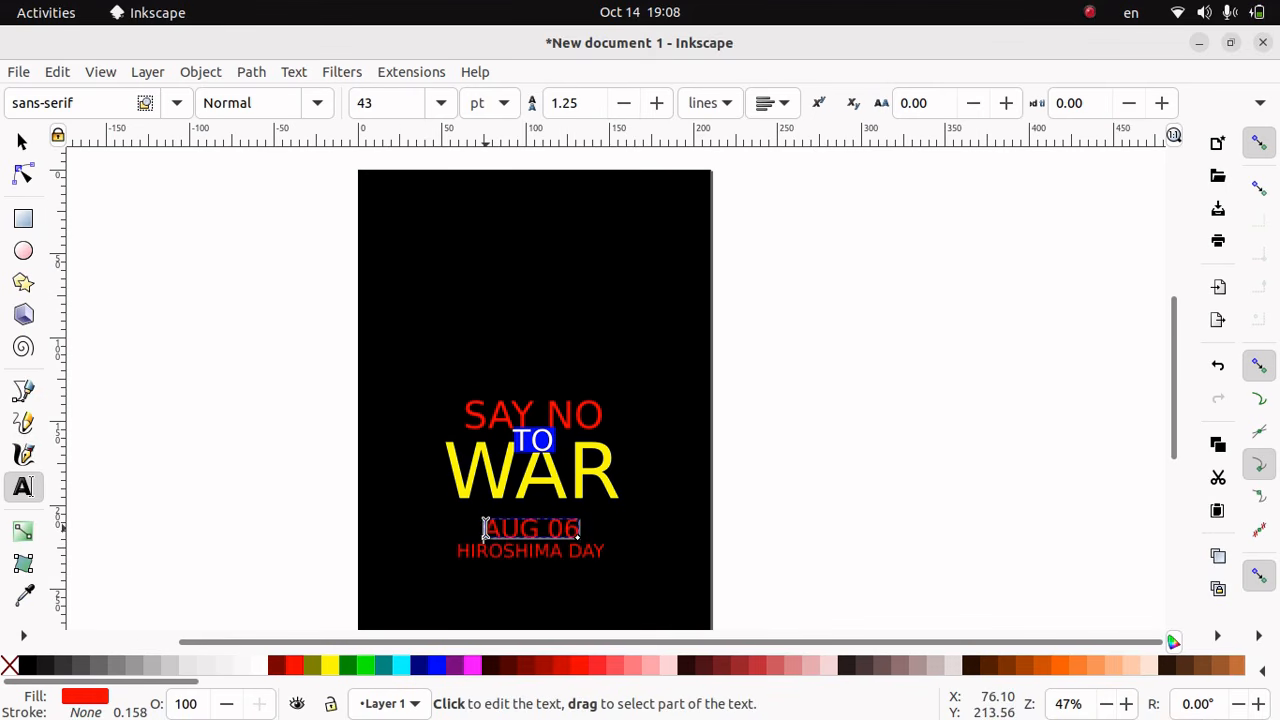
{"action": "left_click_drag", "start_coordinate": [484, 529], "coordinate": [580, 529]}
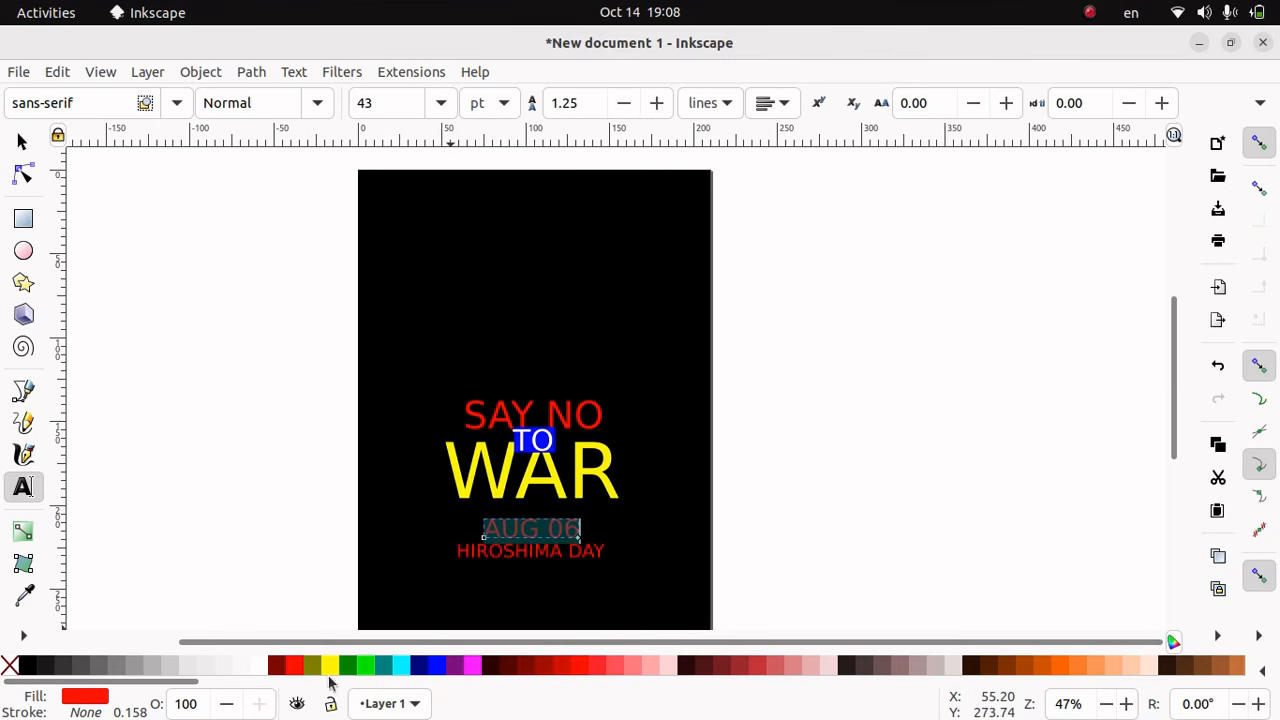
{"action": "left_click", "coordinate": [330, 668]}
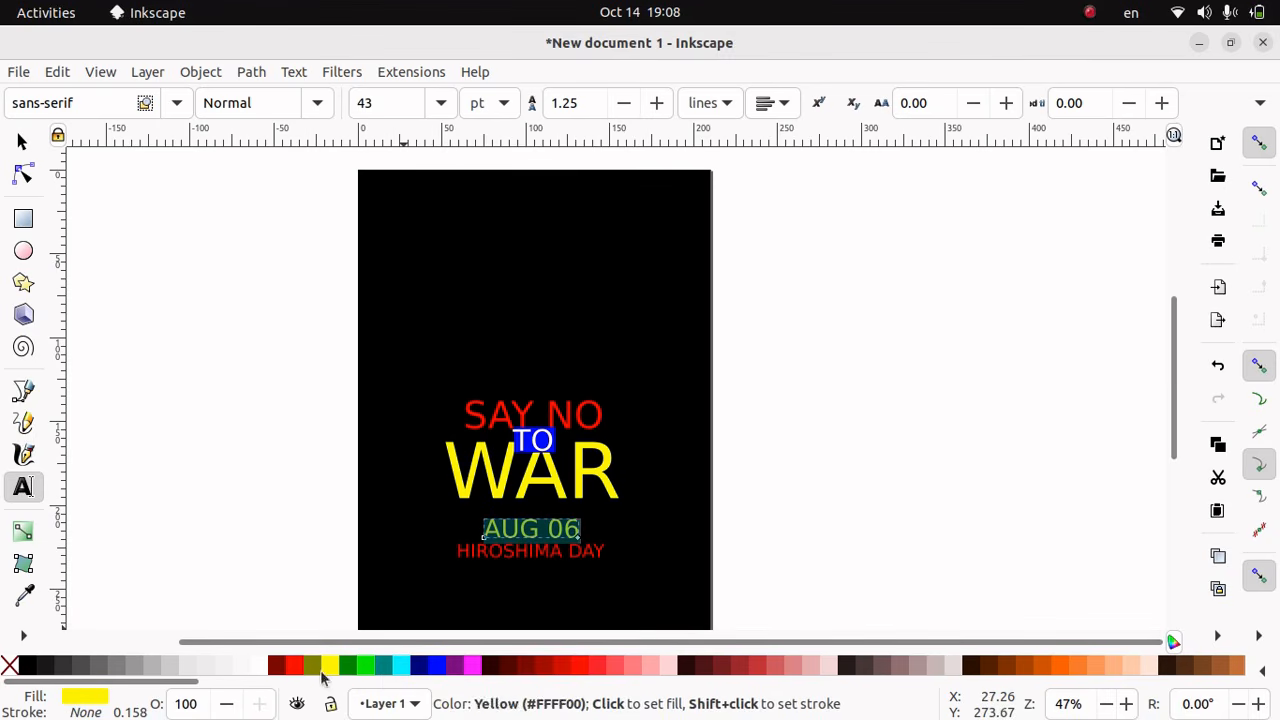
{"action": "left_click", "coordinate": [1087, 664]}
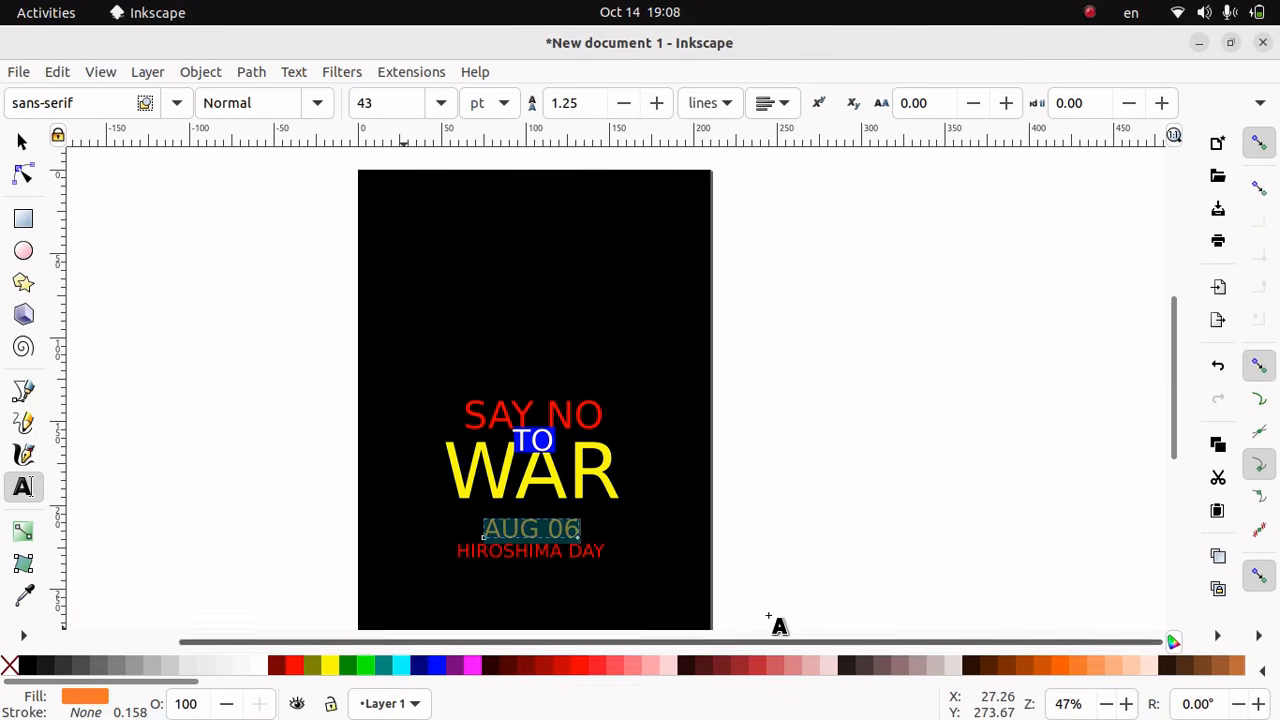
Fill the whole HIROSHIMA DAY text with white, undoing the accidental displacement of its letters
{"action": "left_click", "coordinate": [543, 554]}
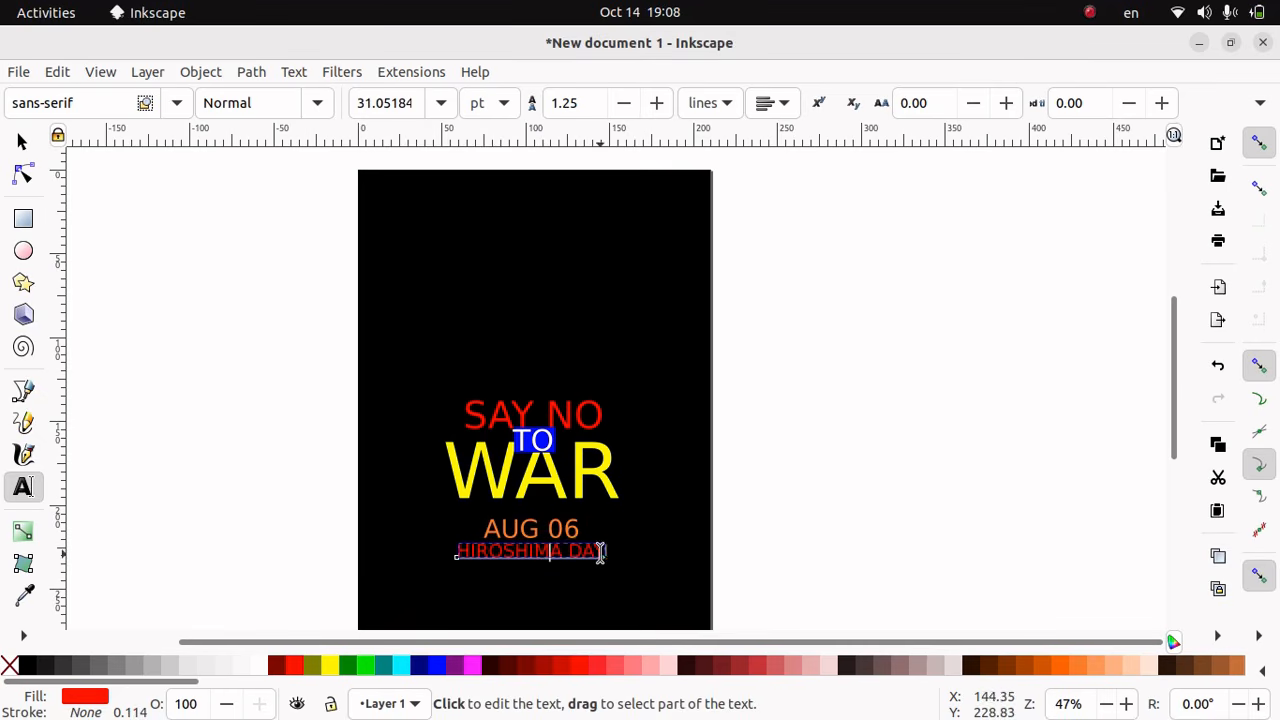
{"action": "left_click_drag", "start_coordinate": [600, 556], "coordinate": [525, 541]}
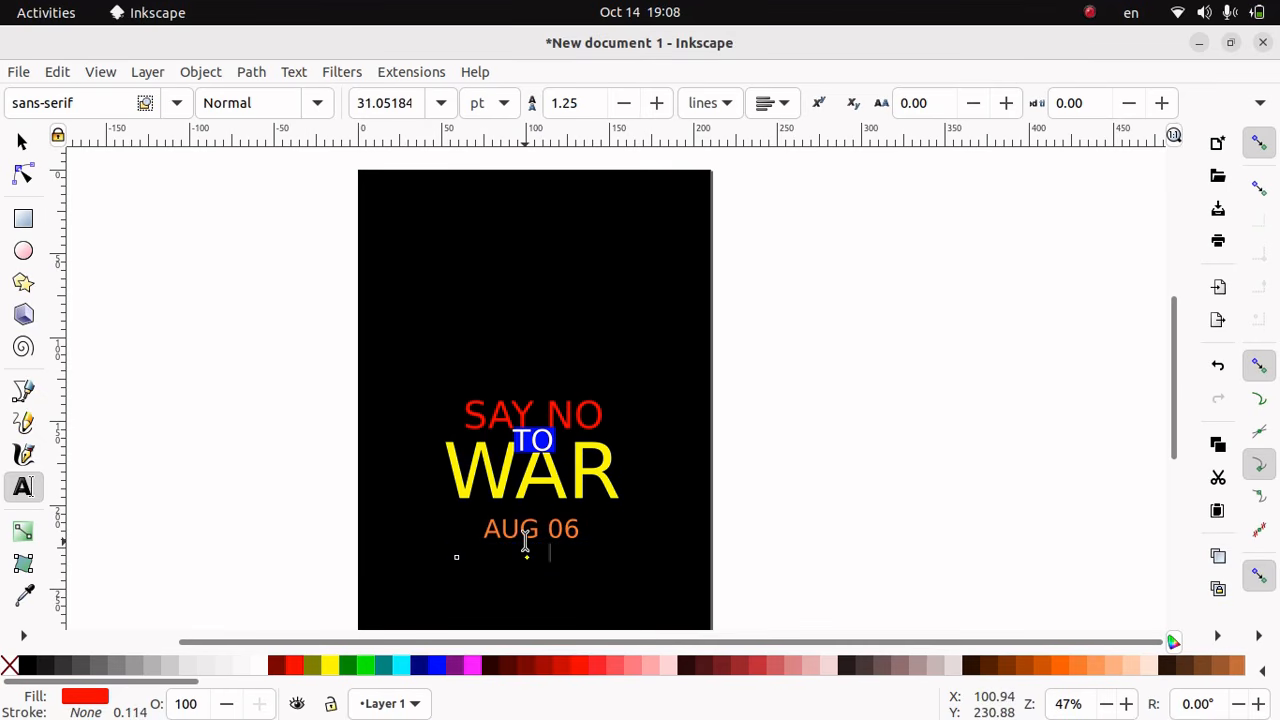
{"action": "key", "text": "ctrl+z"}
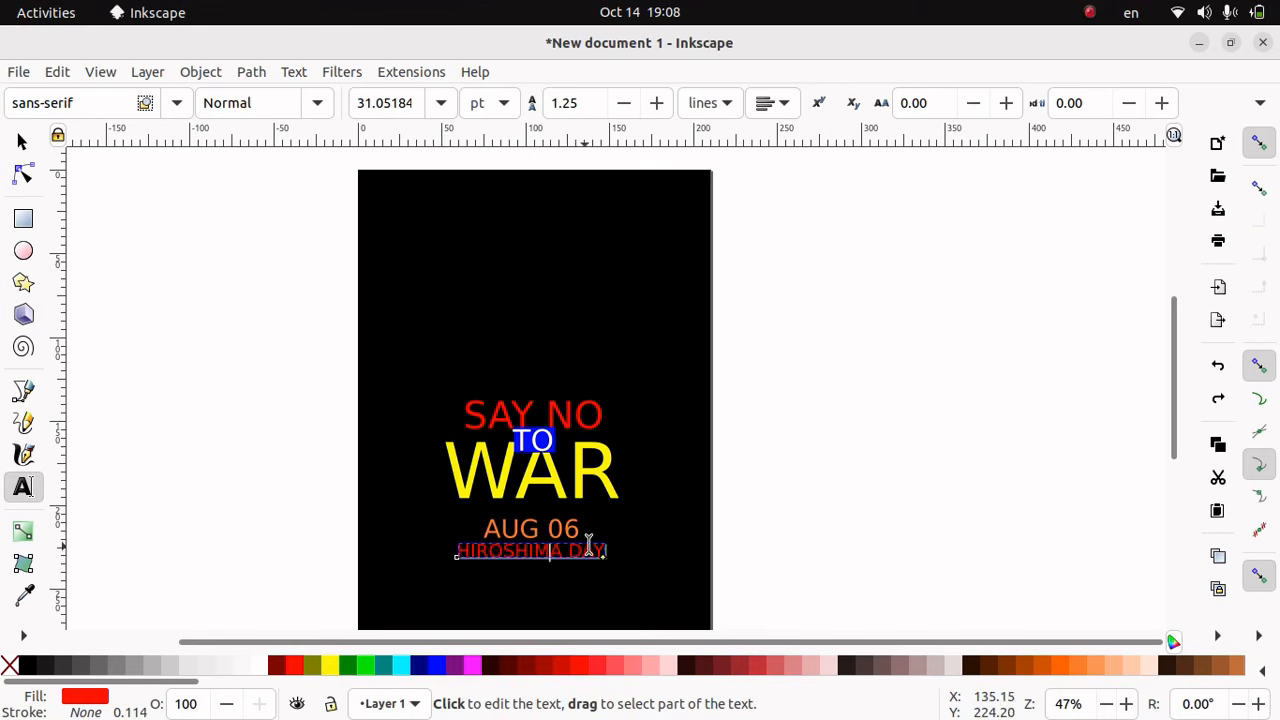
{"action": "triple_click", "coordinate": [559, 551]}
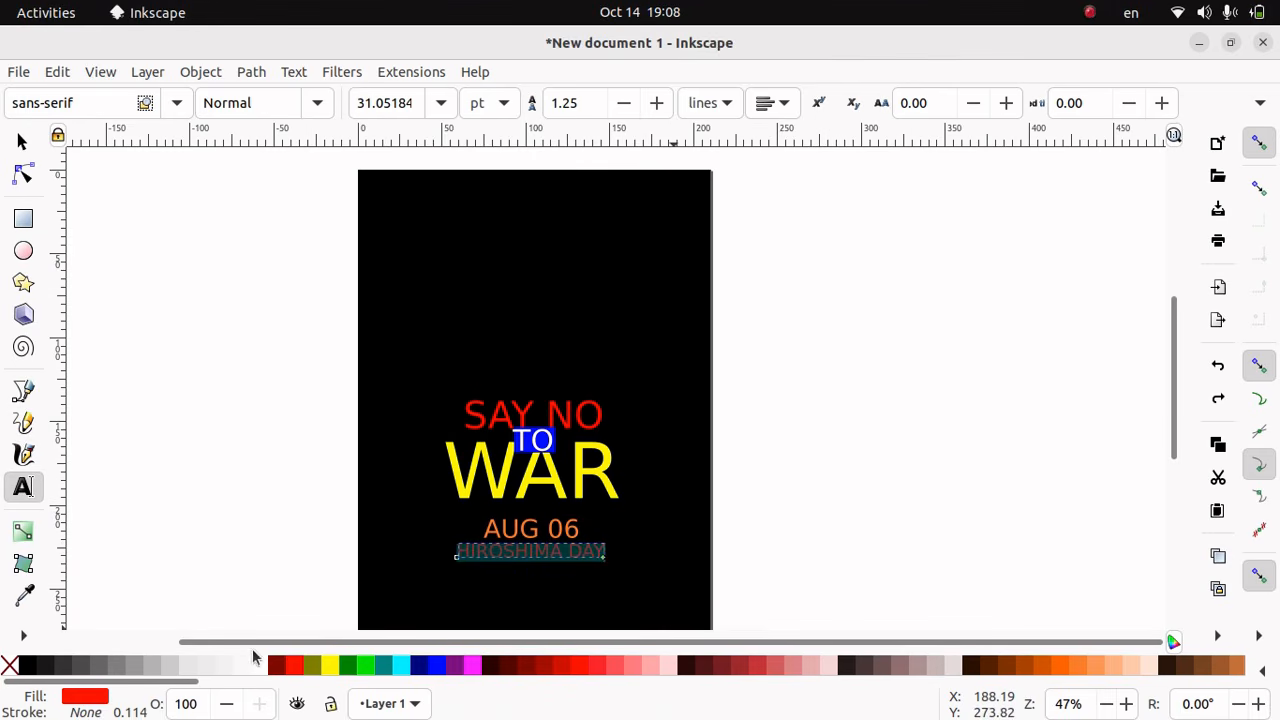
{"action": "left_click", "coordinate": [255, 664]}
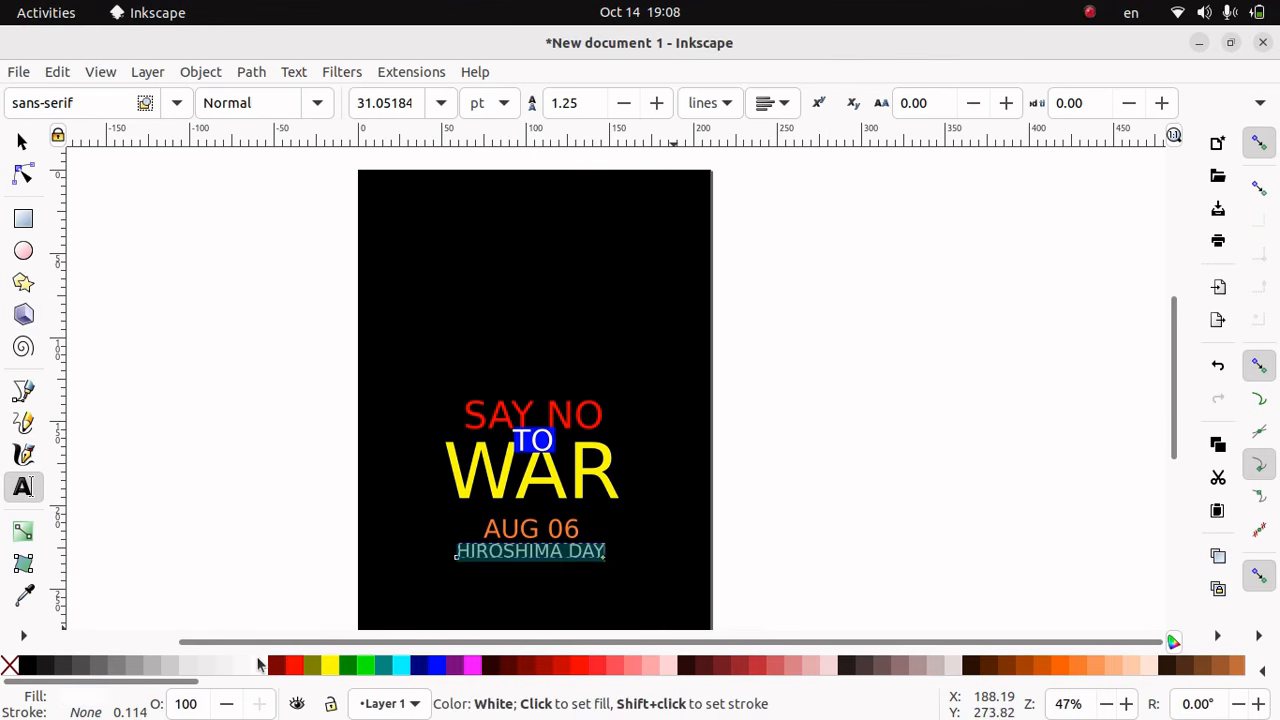
{"action": "left_click", "coordinate": [366, 551]}
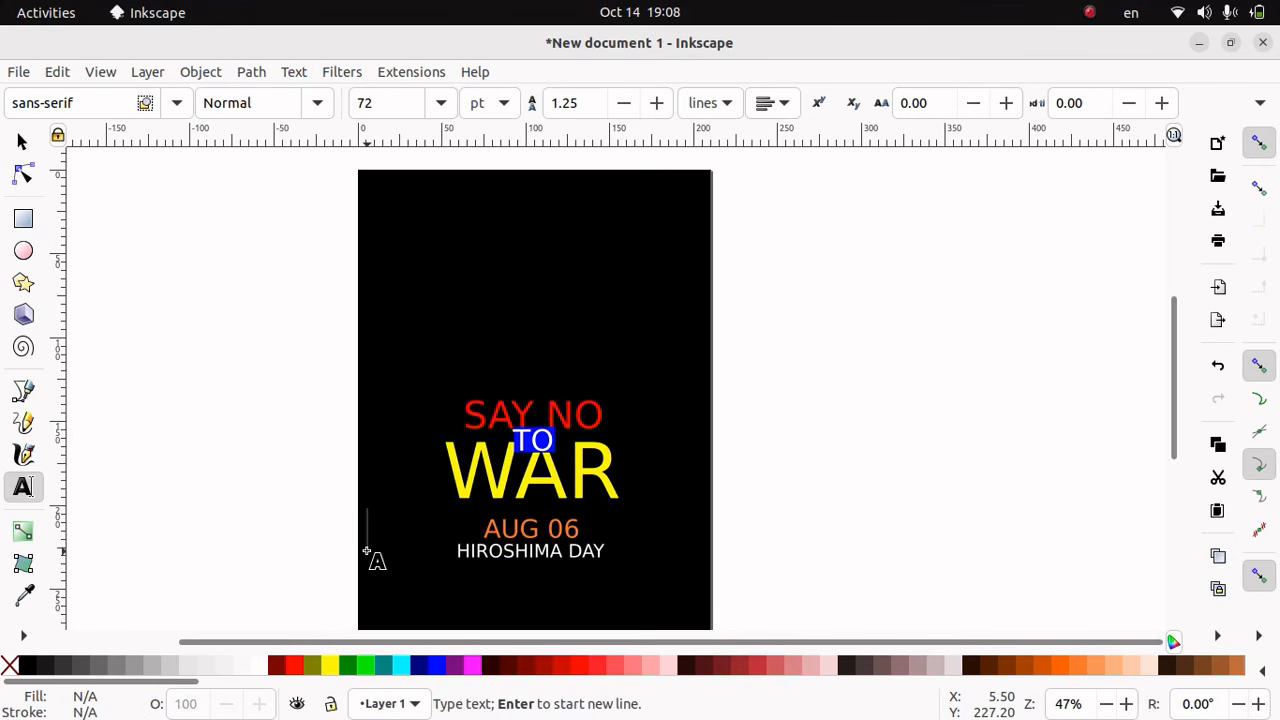
Draw a straight horizontal line about 123 mm long between AUG 06 and HIROSHIMA DAY, and open the fill and stroke settings
{"action": "left_click", "coordinate": [22, 456]}
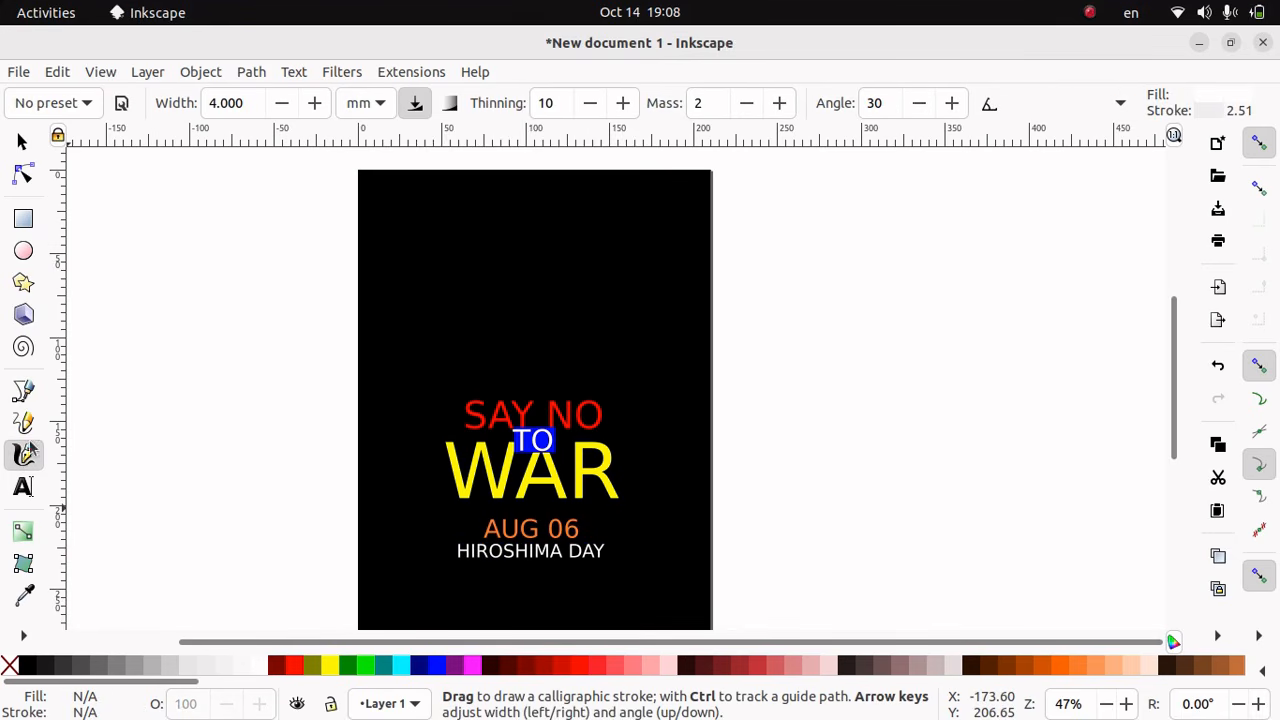
{"action": "left_click", "coordinate": [24, 391]}
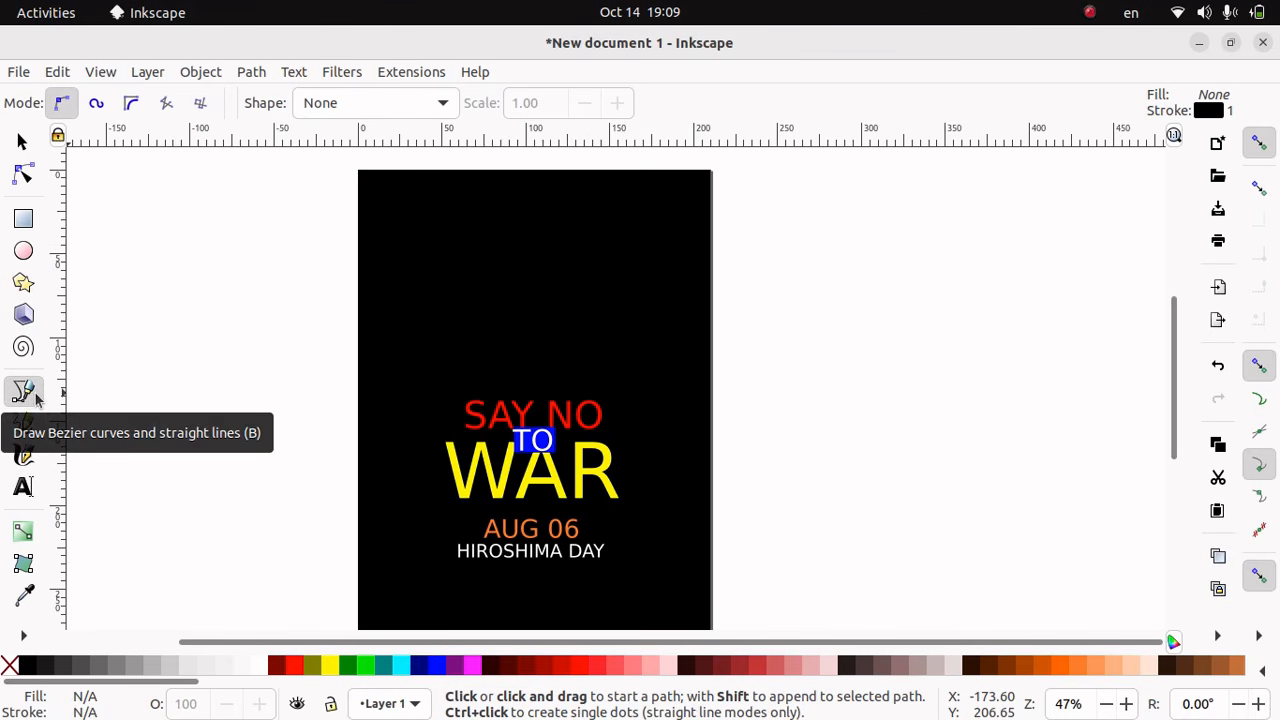
{"action": "left_click", "coordinate": [426, 544]}
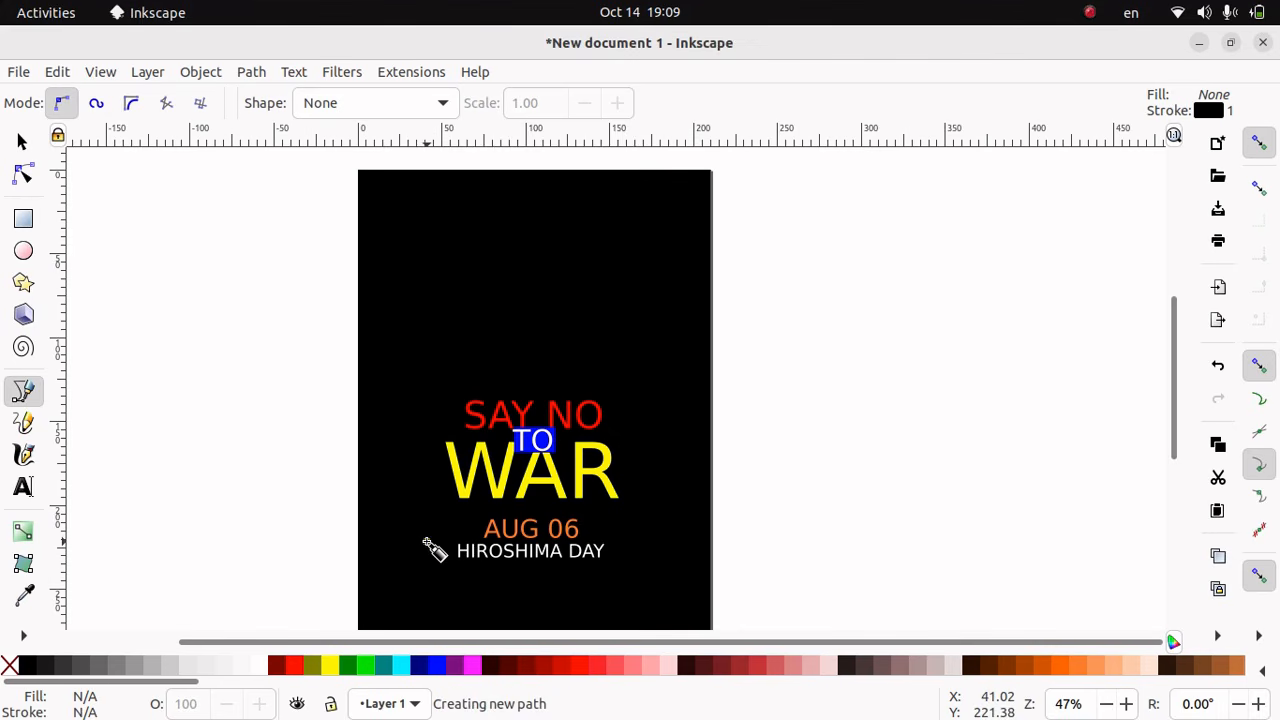
{"action": "left_click", "coordinate": [631, 542]}
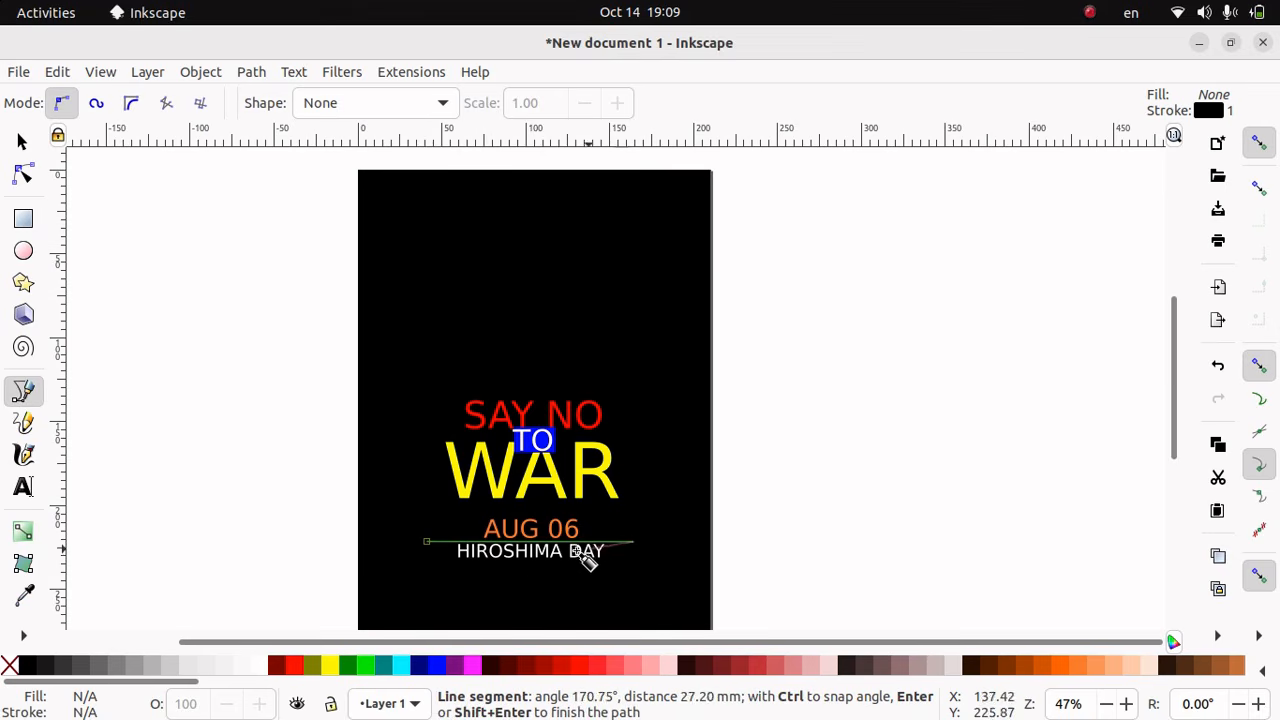
{"action": "left_click", "coordinate": [202, 73]}
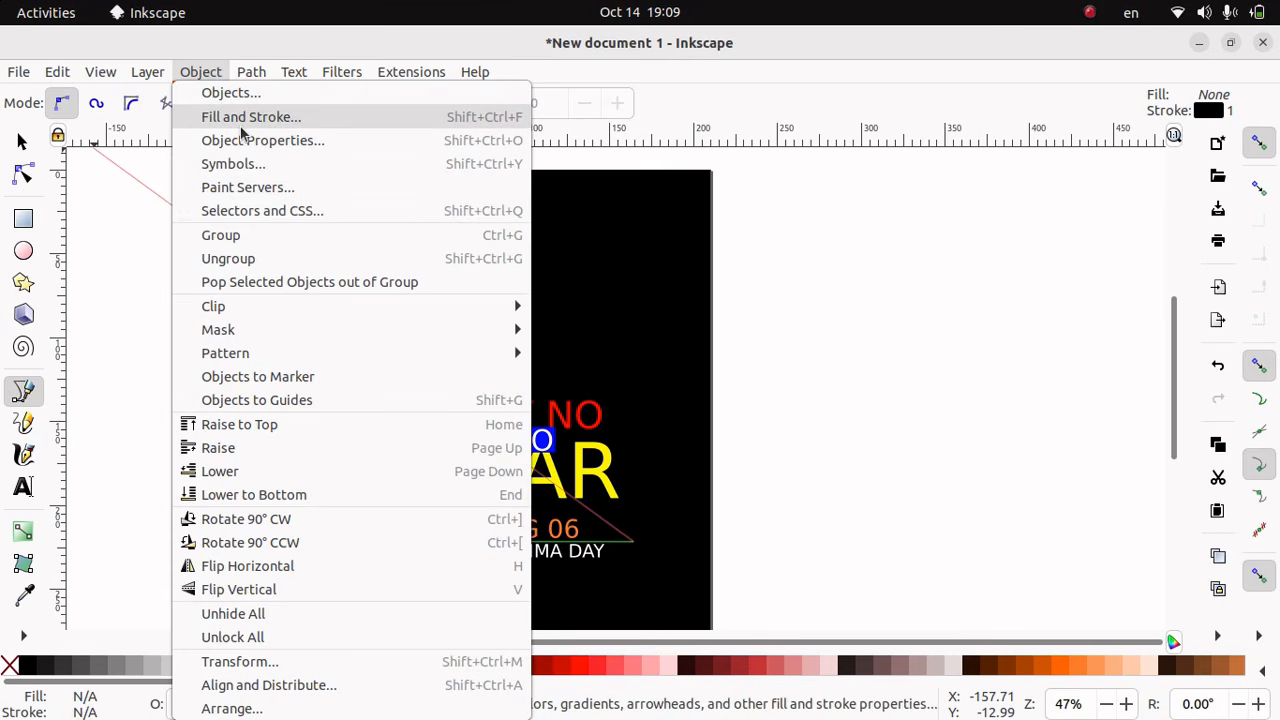
{"action": "left_click", "coordinate": [331, 123]}
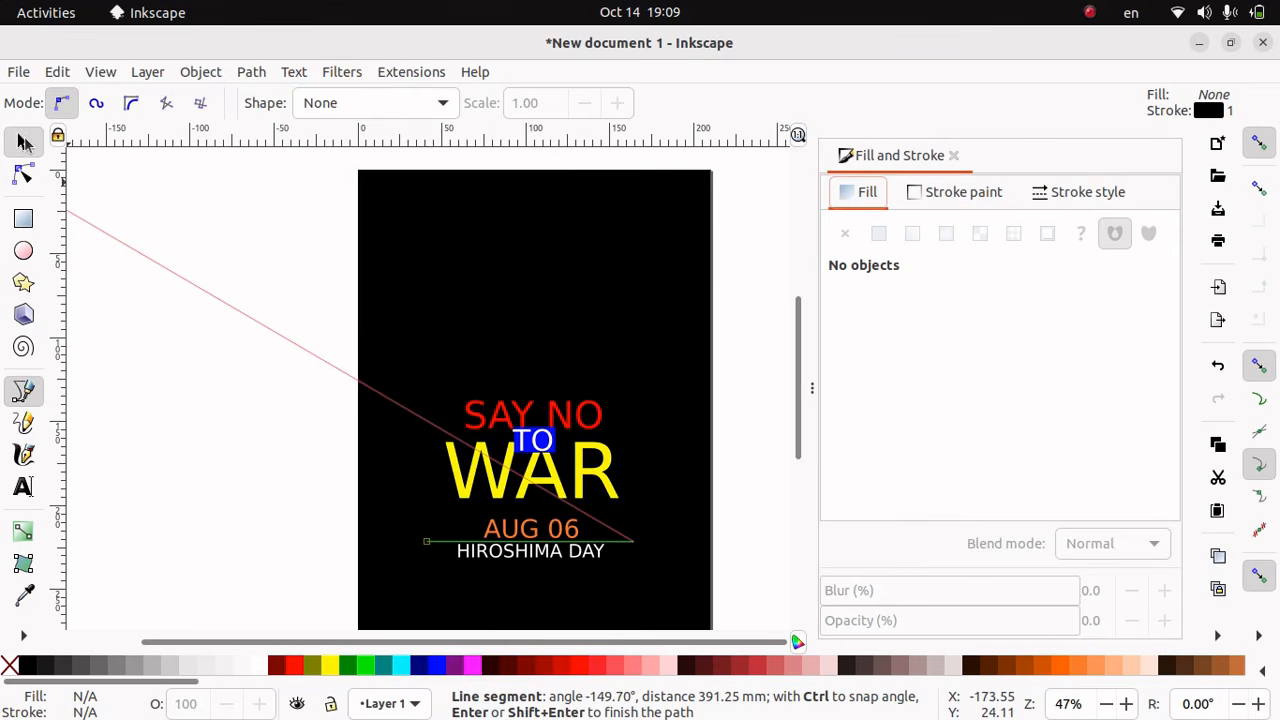
{"action": "left_click", "coordinate": [25, 143]}
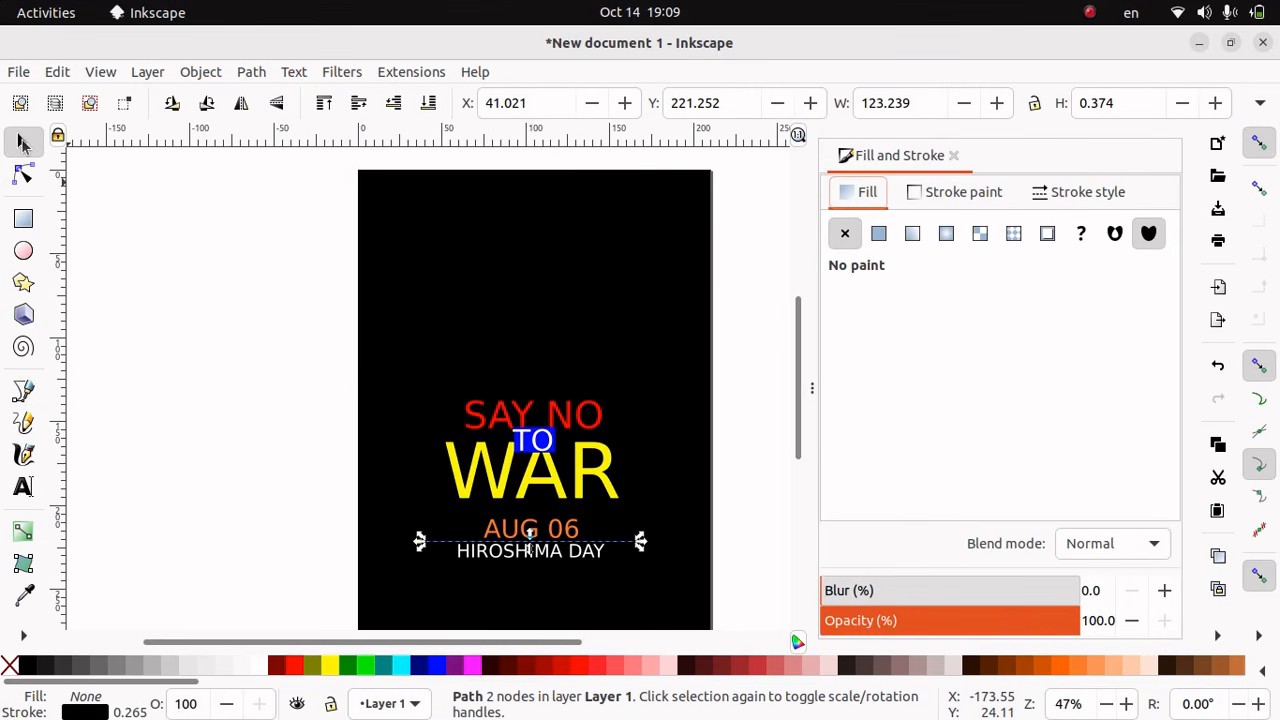
Increase the stroke width of the line between AUG 06 and HIROSHIMA DAY to 1.365 mm
{"action": "left_click", "coordinate": [1079, 200]}
{"action": "left_click", "coordinate": [1014, 233]}
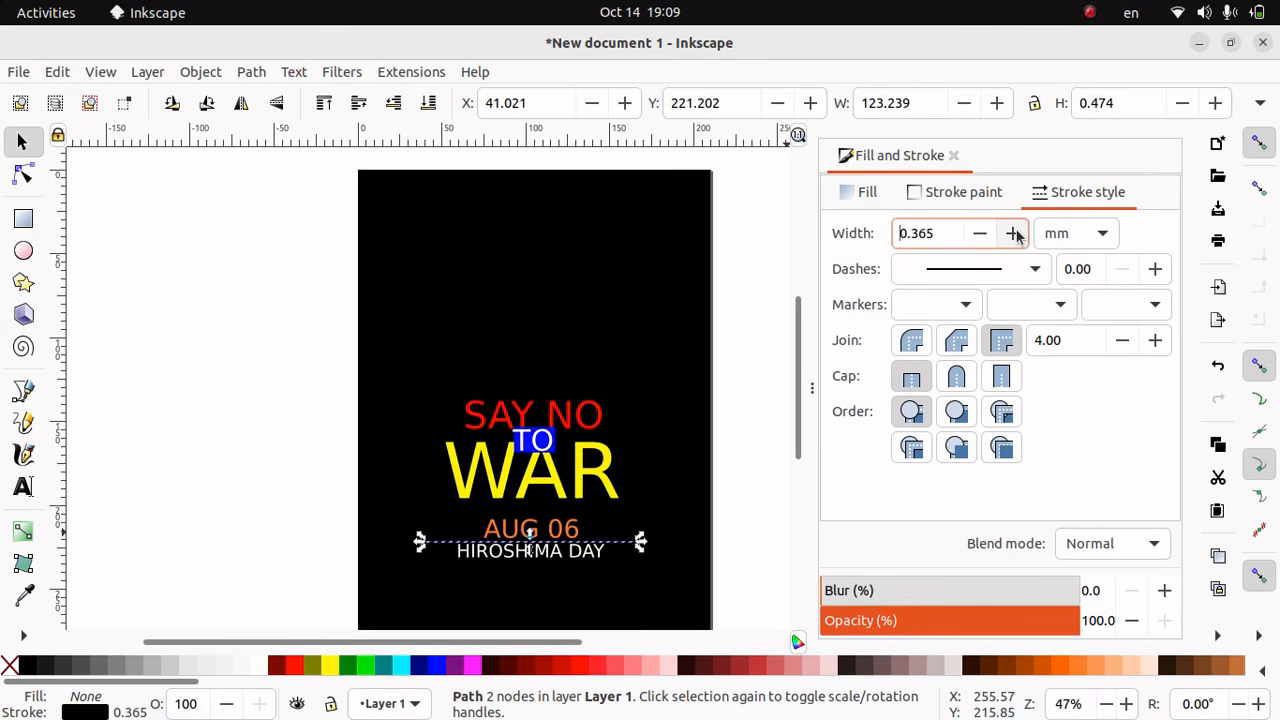
{"action": "left_click", "coordinate": [1014, 233]}
{"action": "left_click", "coordinate": [1014, 233]}
{"action": "left_click", "coordinate": [1014, 233]}
{"action": "left_click", "coordinate": [1014, 233]}
{"action": "left_click", "coordinate": [1014, 233]}
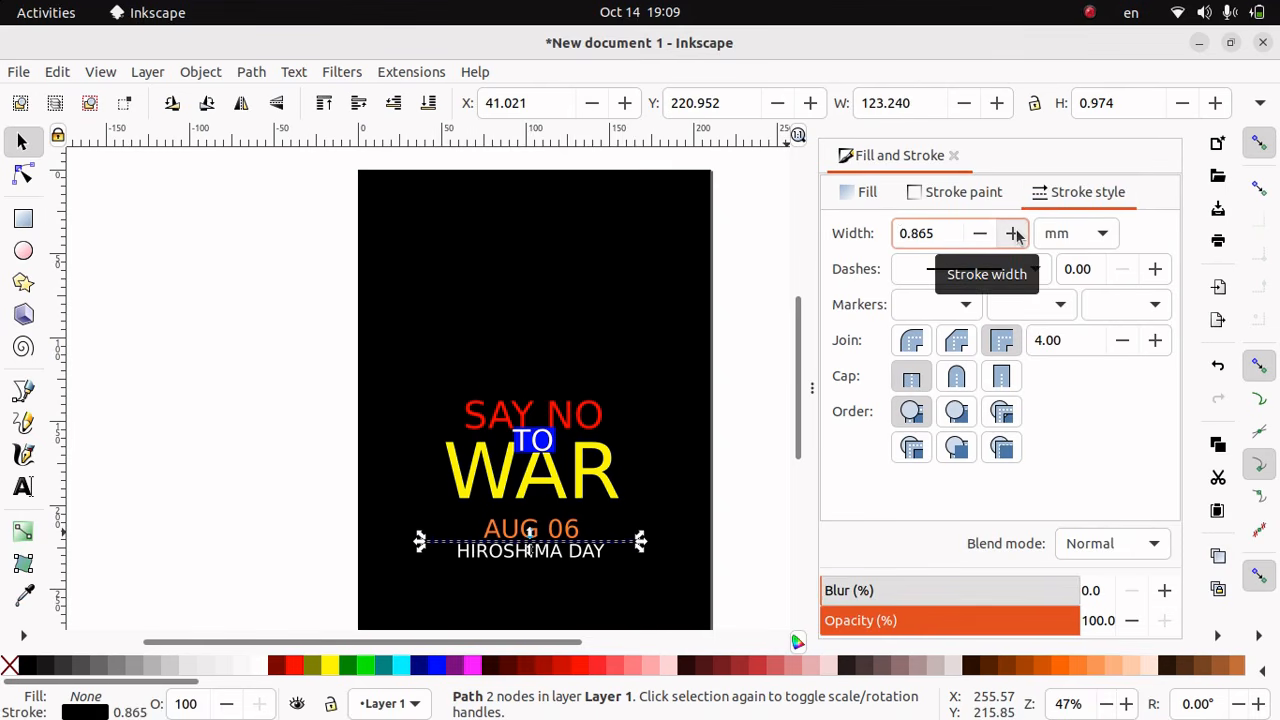
{"action": "left_click", "coordinate": [1014, 233]}
{"action": "left_click", "coordinate": [1014, 233]}
{"action": "left_click", "coordinate": [1014, 233]}
{"action": "left_click", "coordinate": [1014, 233]}
{"action": "left_click", "coordinate": [1014, 233]}
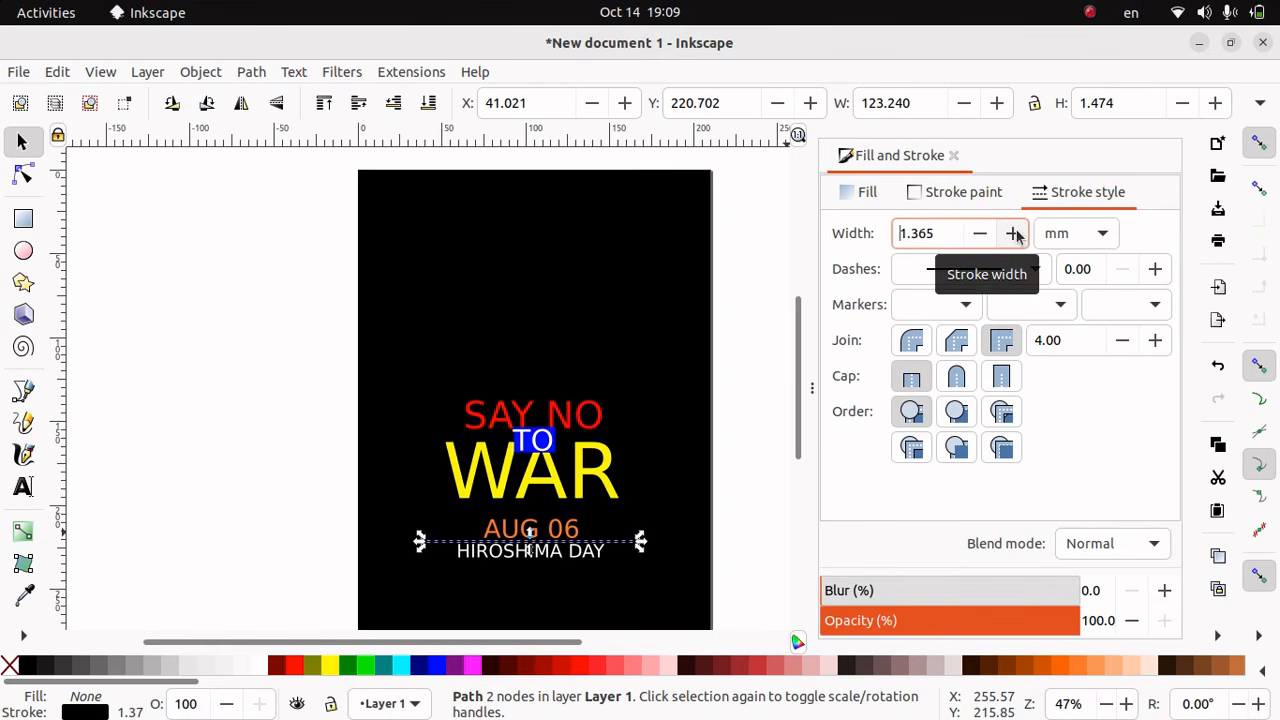
Set the line's stroke colour to near-white f3f2f2ff with saturation 6 and lightness 95, and close the fill and stroke settings
{"action": "left_click", "coordinate": [920, 190]}
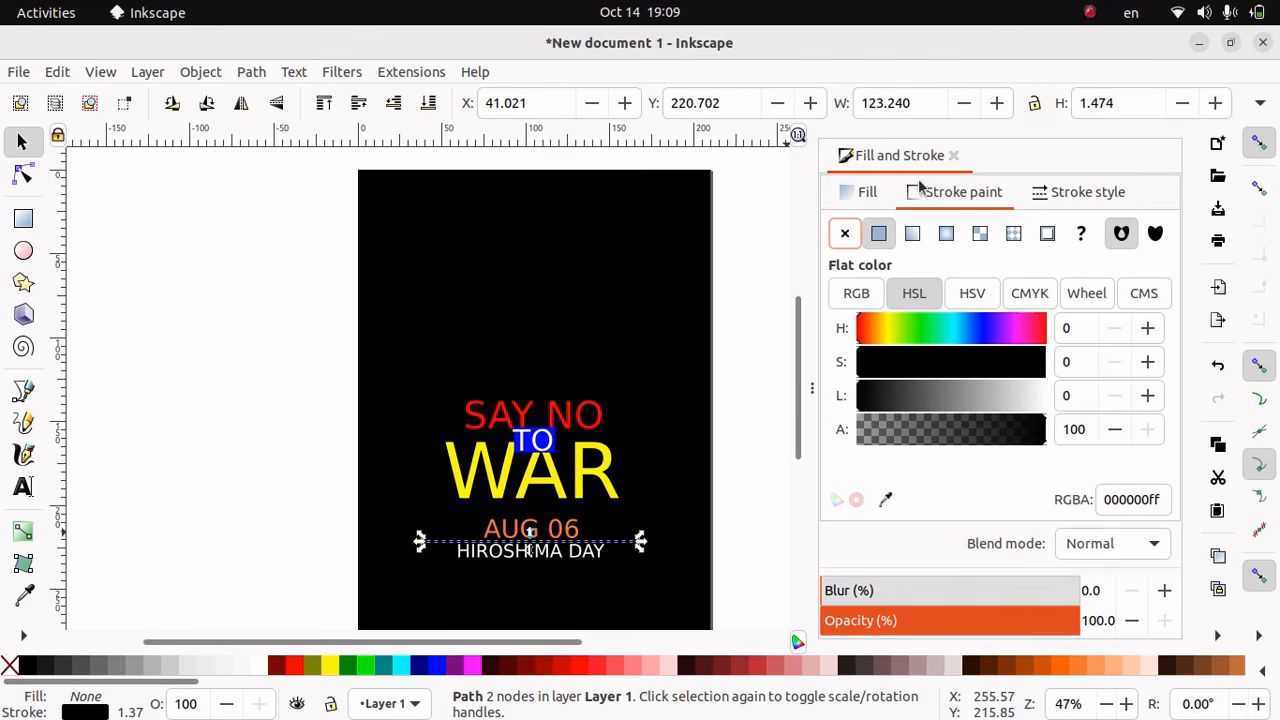
{"action": "left_click", "coordinate": [1037, 398]}
{"action": "left_click", "coordinate": [1027, 362]}
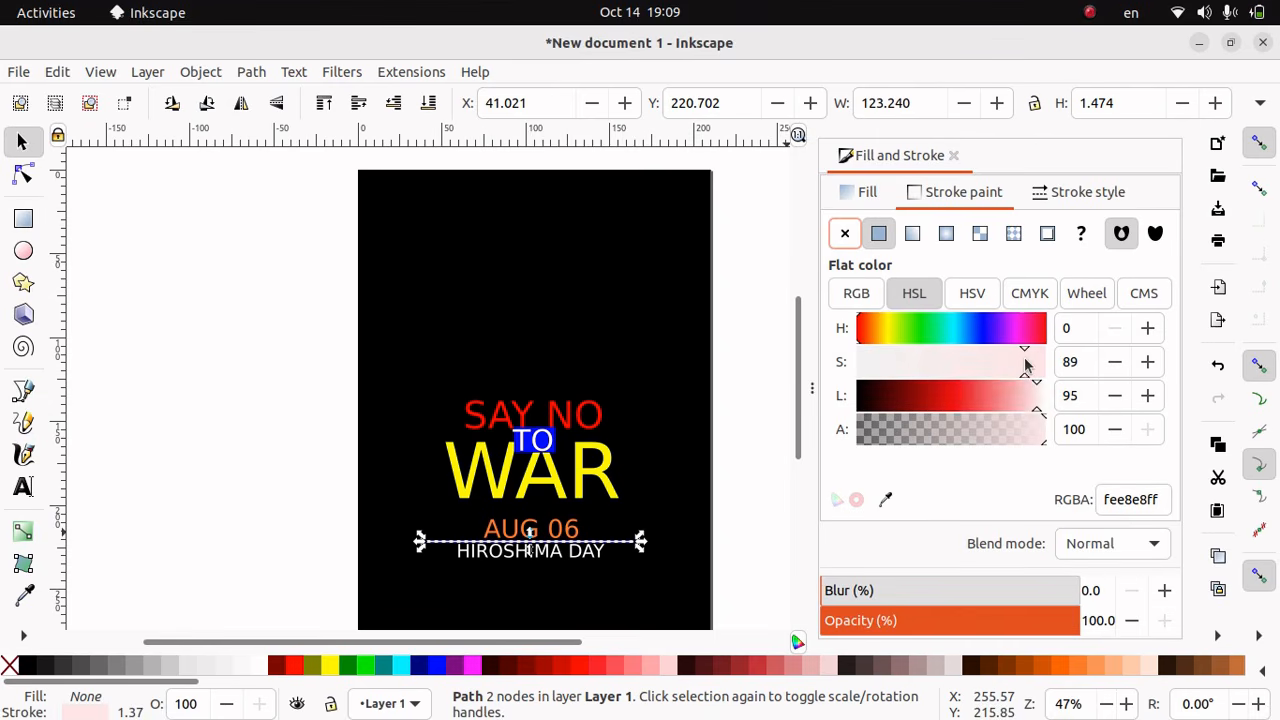
{"action": "left_click", "coordinate": [867, 362]}
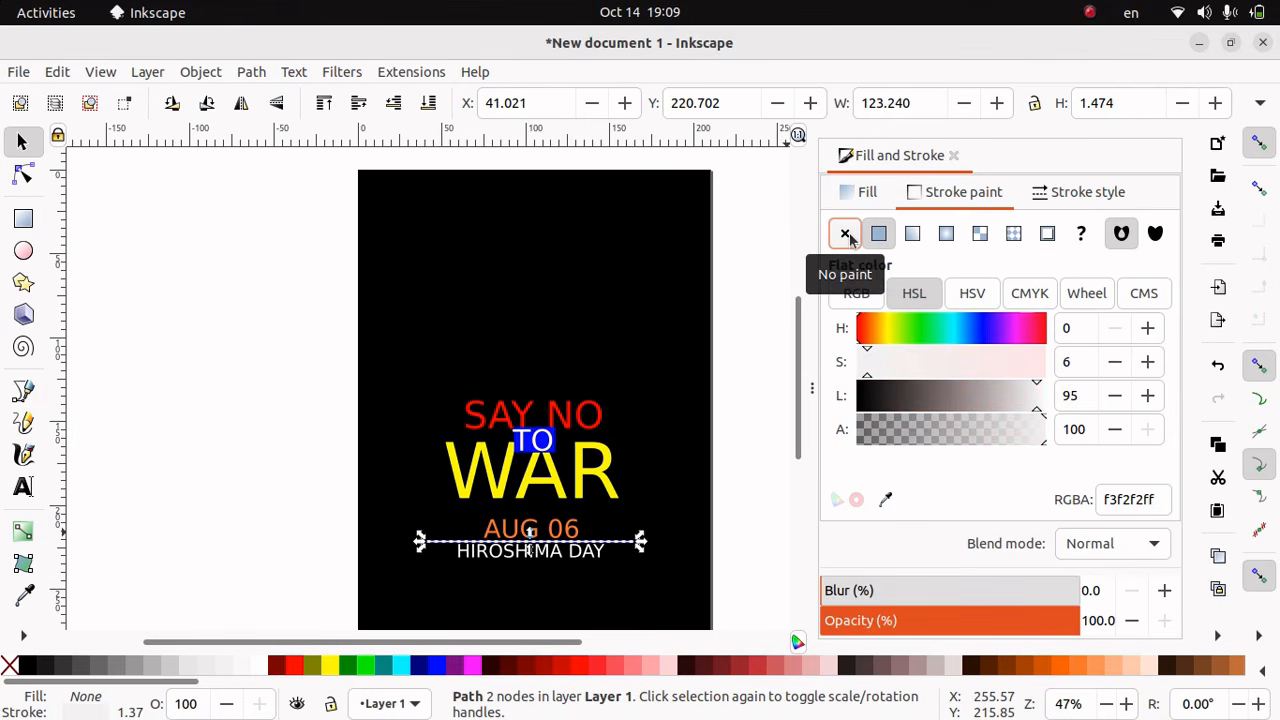
{"action": "left_click", "coordinate": [954, 156]}
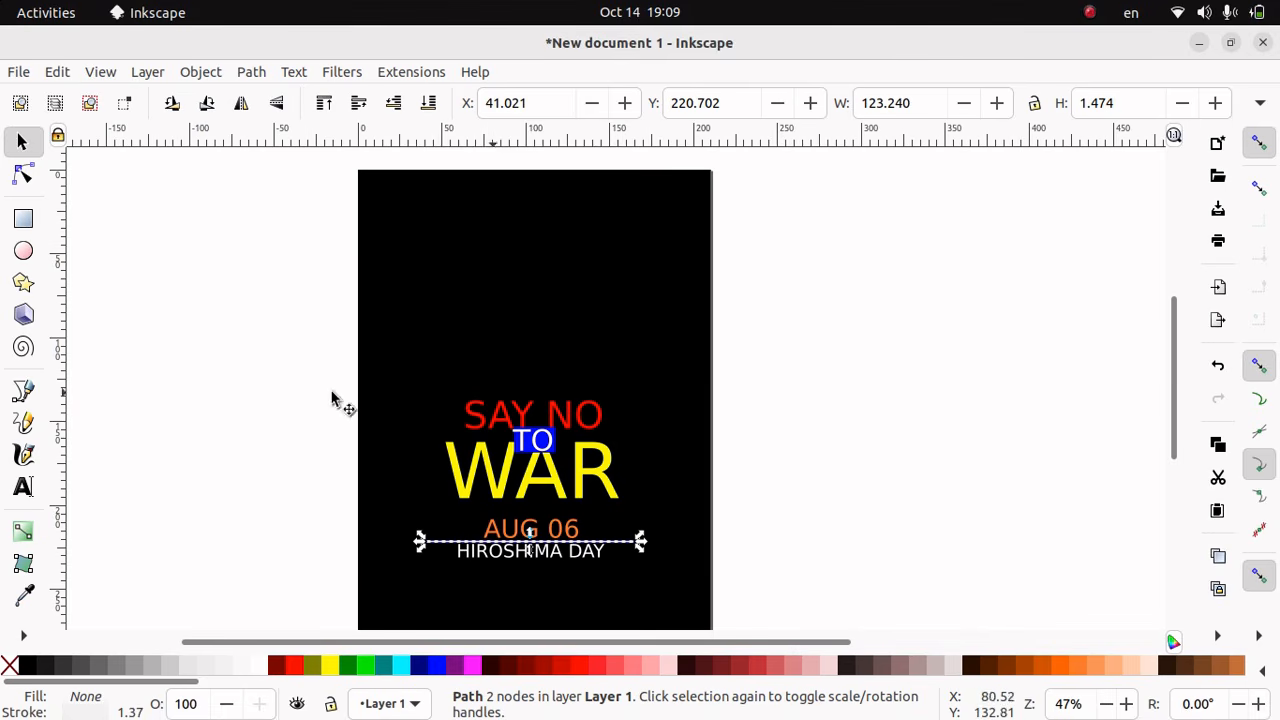
Deselect the line and start saving the poster in the student's folder under Students_Works_10/10A, choosing the existing file SAY NO TO WAR.svg as its name
{"action": "left_click", "coordinate": [189, 208]}
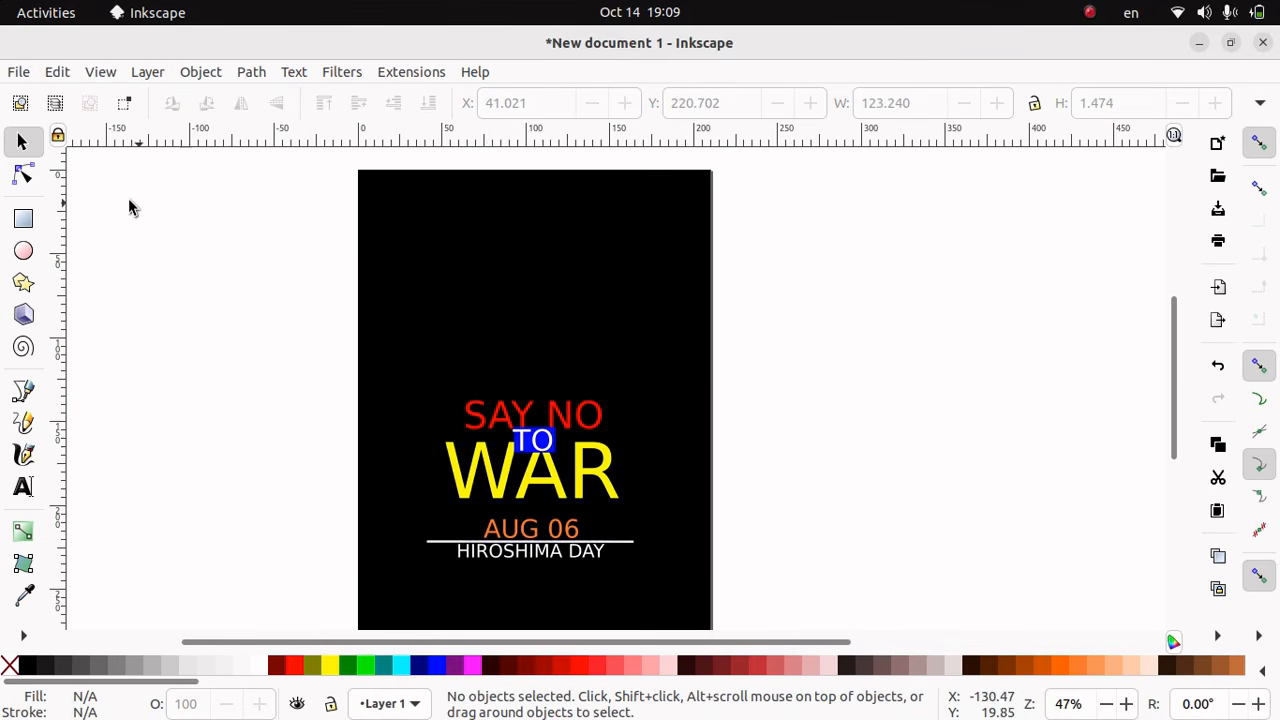
{"action": "left_click", "coordinate": [19, 73]}
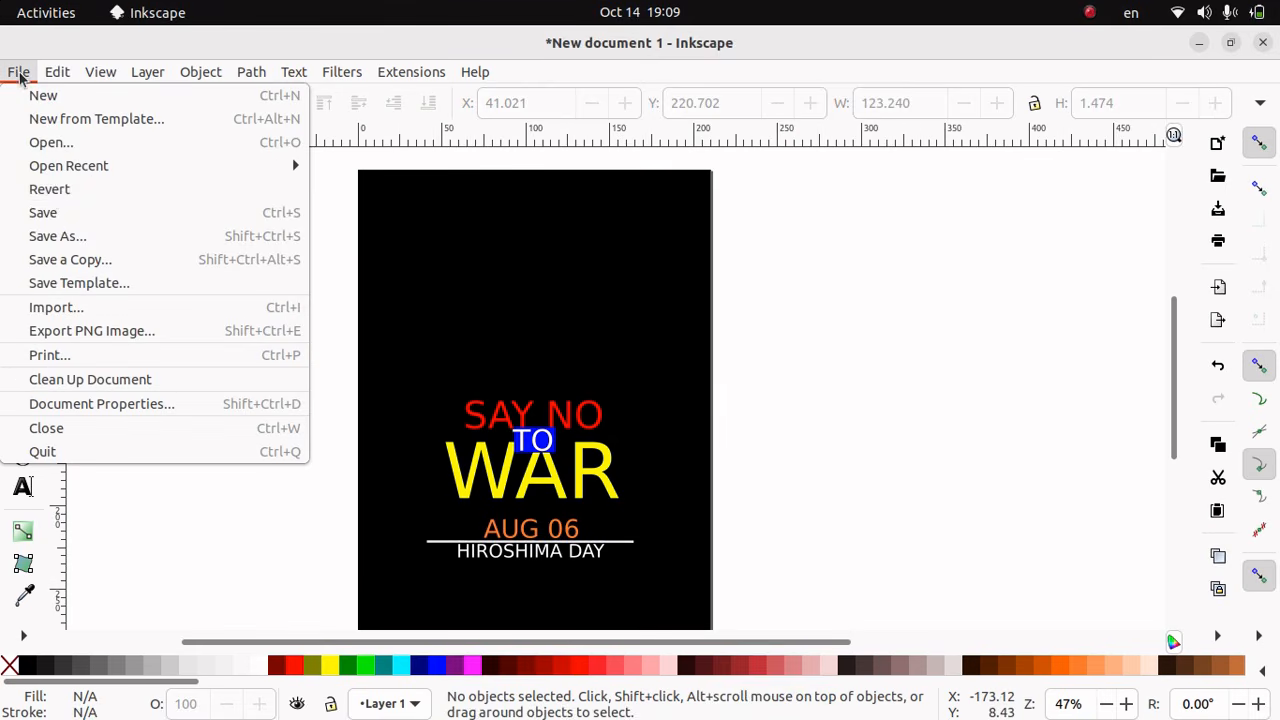
{"action": "left_click", "coordinate": [42, 238]}
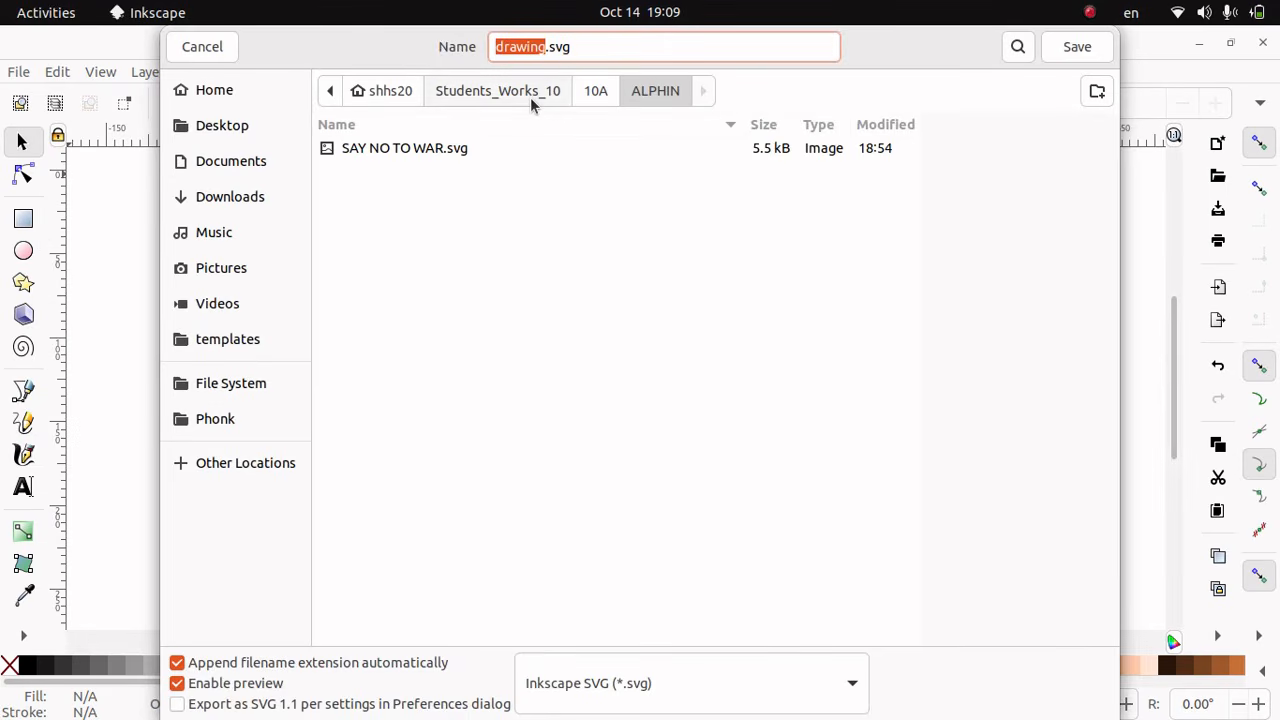
{"action": "left_click", "coordinate": [530, 91]}
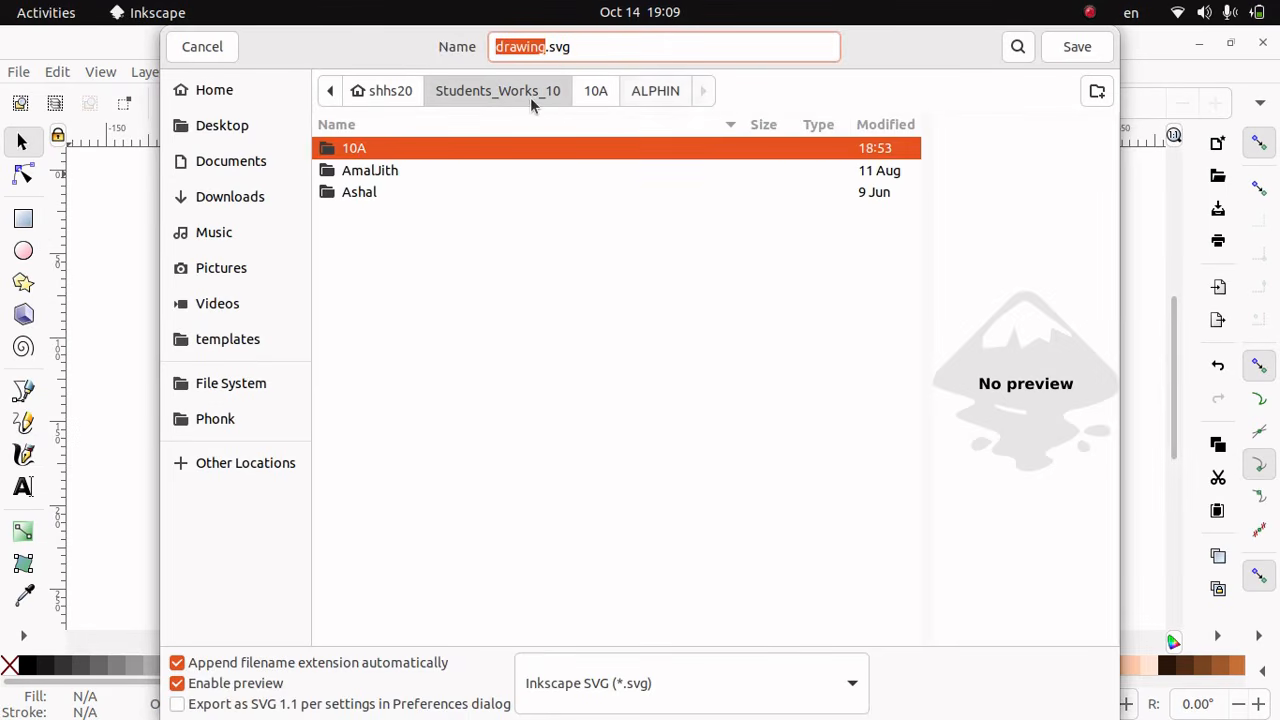
{"action": "double_click", "coordinate": [390, 157]}
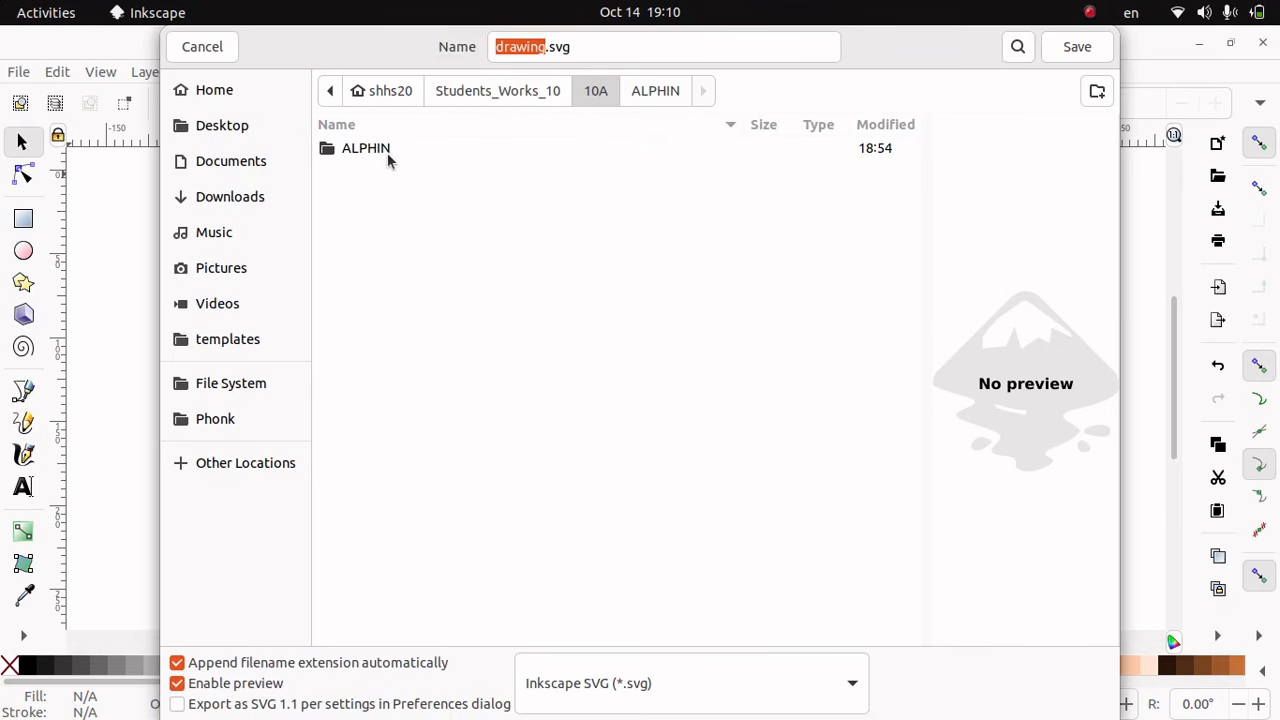
{"action": "double_click", "coordinate": [390, 150]}
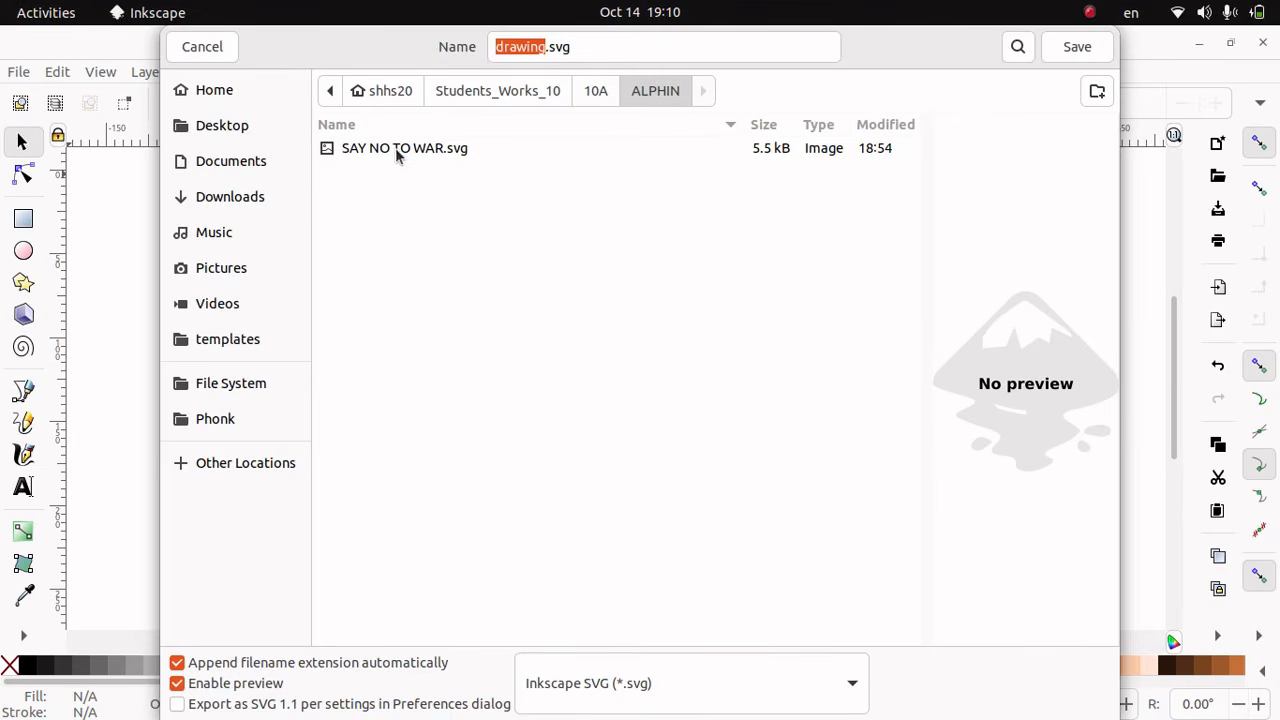
{"action": "left_click", "coordinate": [400, 150]}
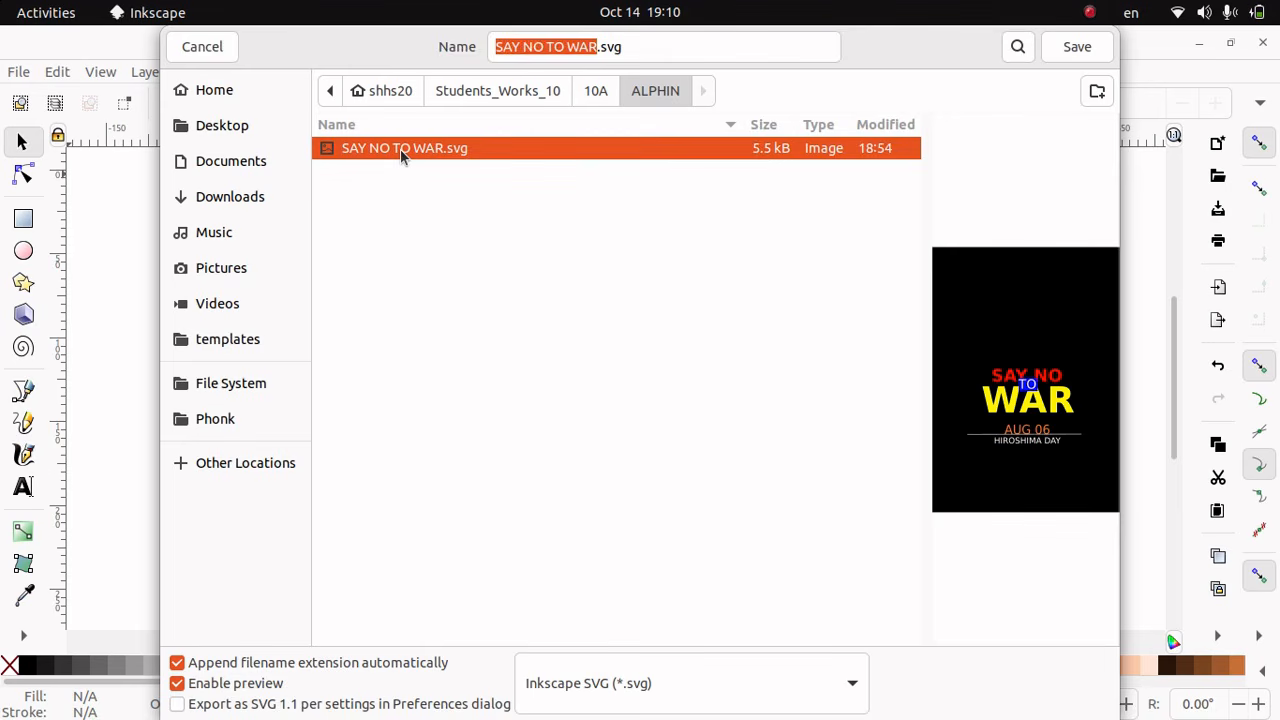